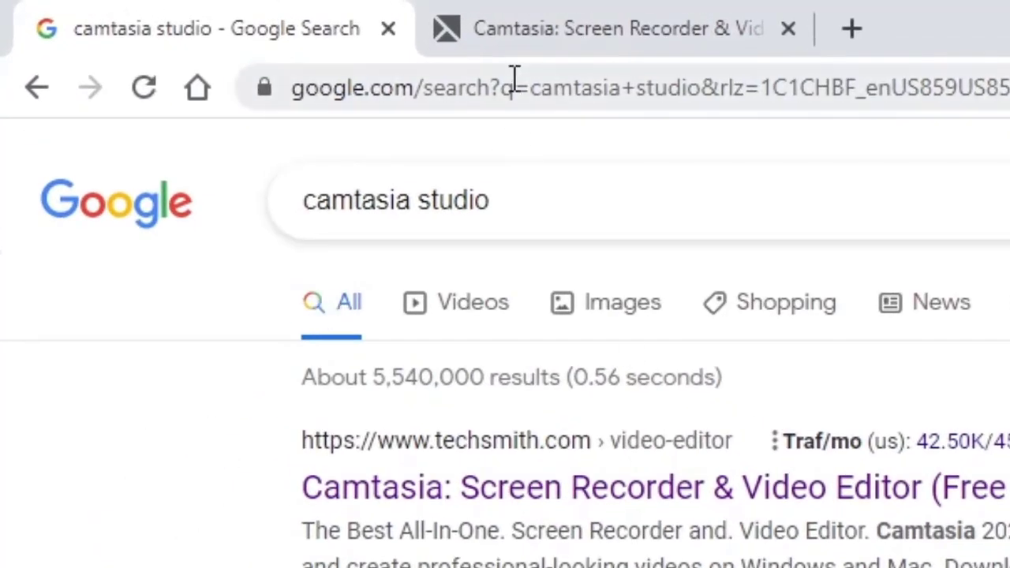
- Open TechSmith's Camtasia video editor page in a new browser tab from the search results, and close the duplicate tab
{"action": "right_click", "coordinate": [466, 493]}
{"action": "left_click", "coordinate": [598, 514]}
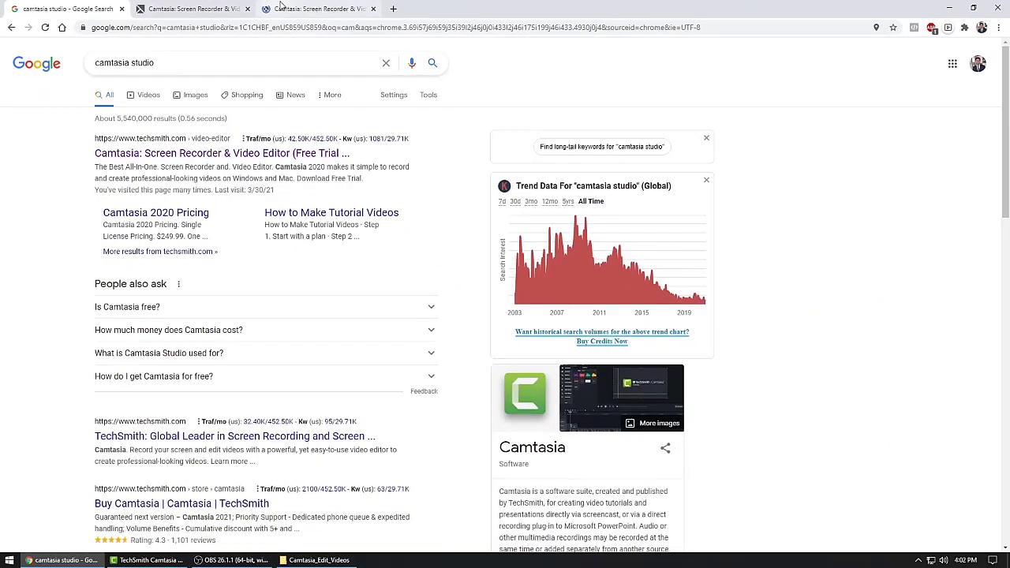
{"action": "left_click", "coordinate": [280, 7]}
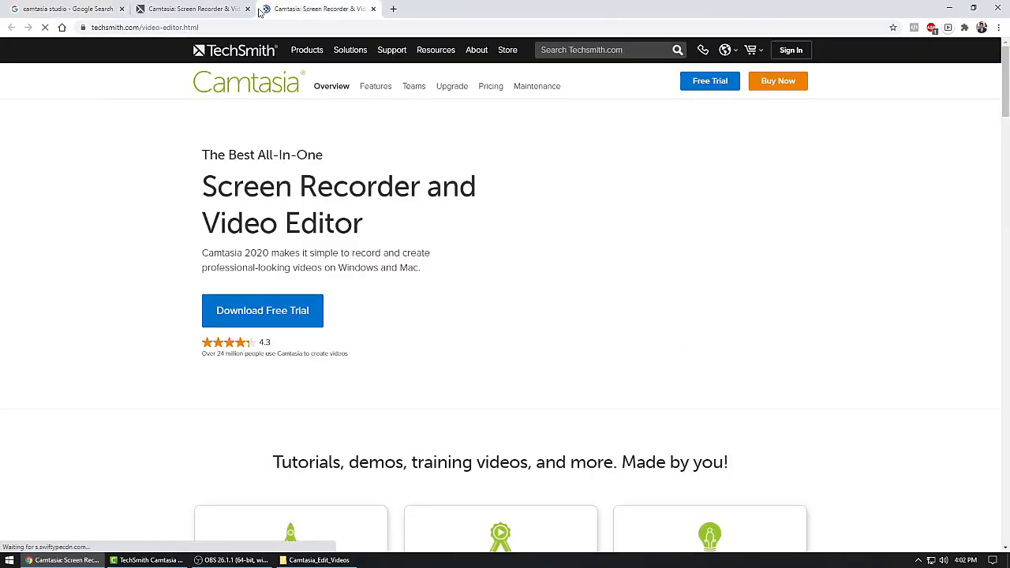
{"action": "left_click", "coordinate": [247, 8]}
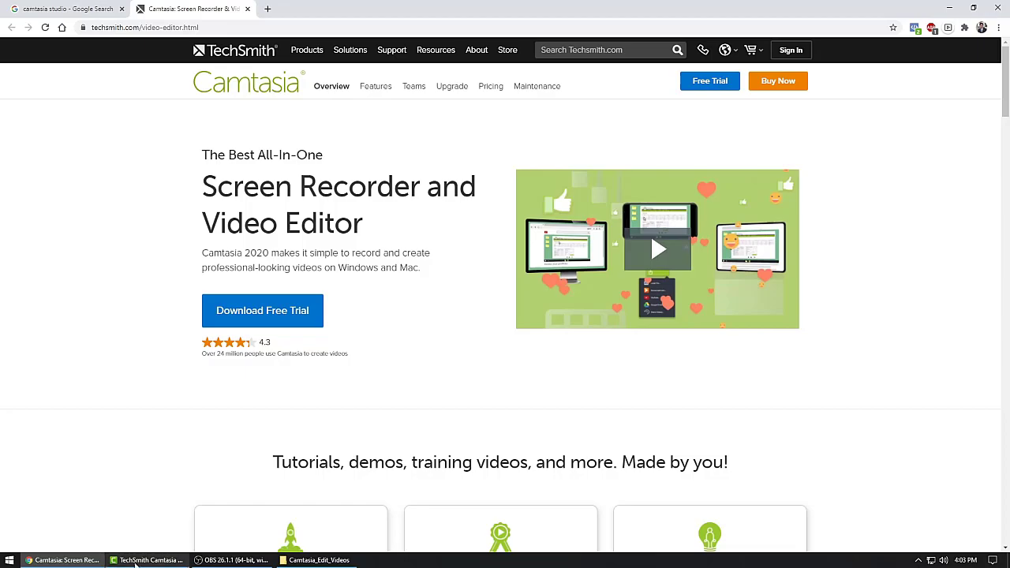
- Switch to Camtasia and place the Camtasia_Edit_Videos folder window over it, leaving the Media Bin uncovered
{"action": "left_click", "coordinate": [136, 562]}
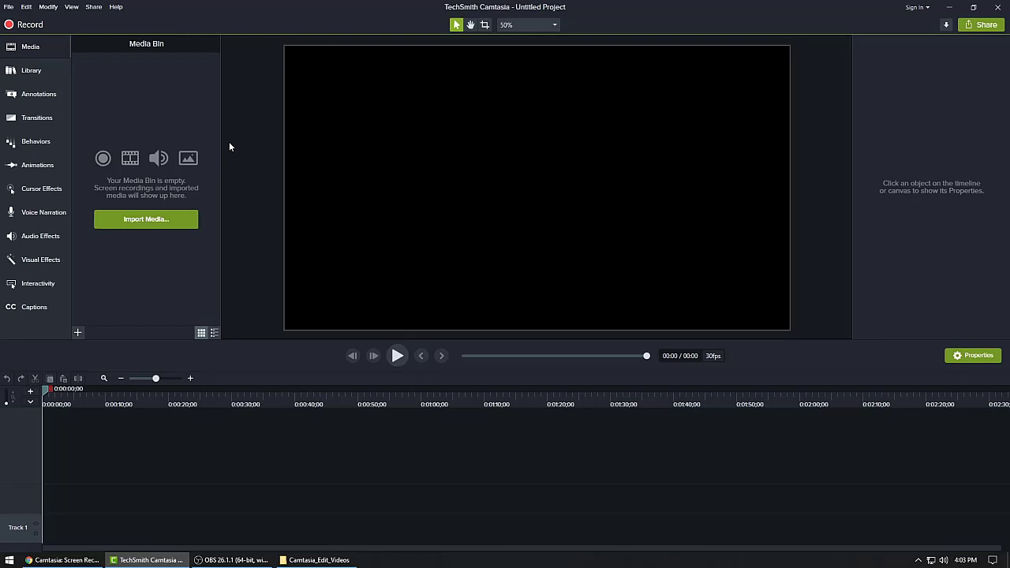
{"action": "left_click", "coordinate": [326, 563]}
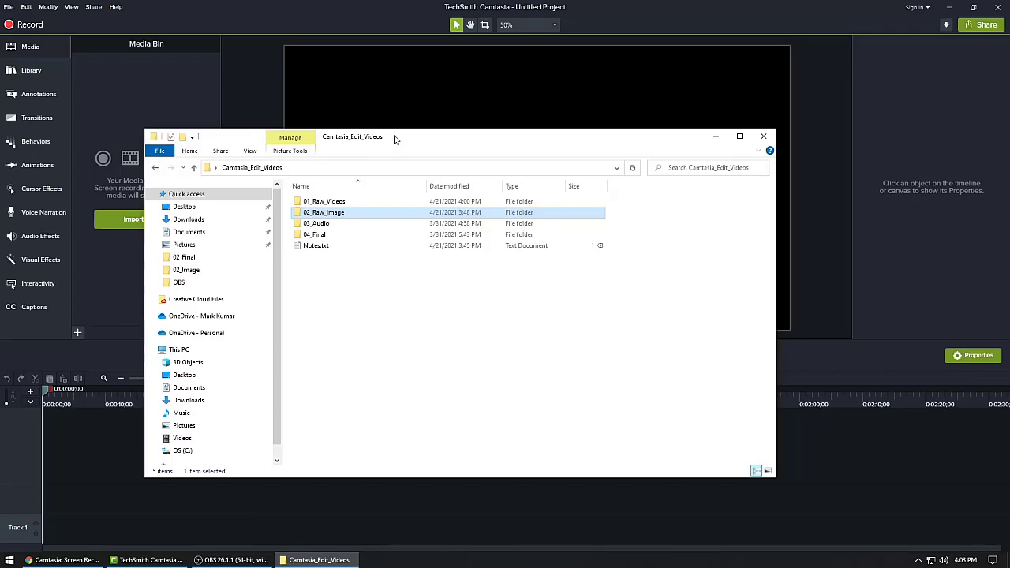
{"action": "left_click_drag", "start_coordinate": [395, 140], "coordinate": [517, 78]}
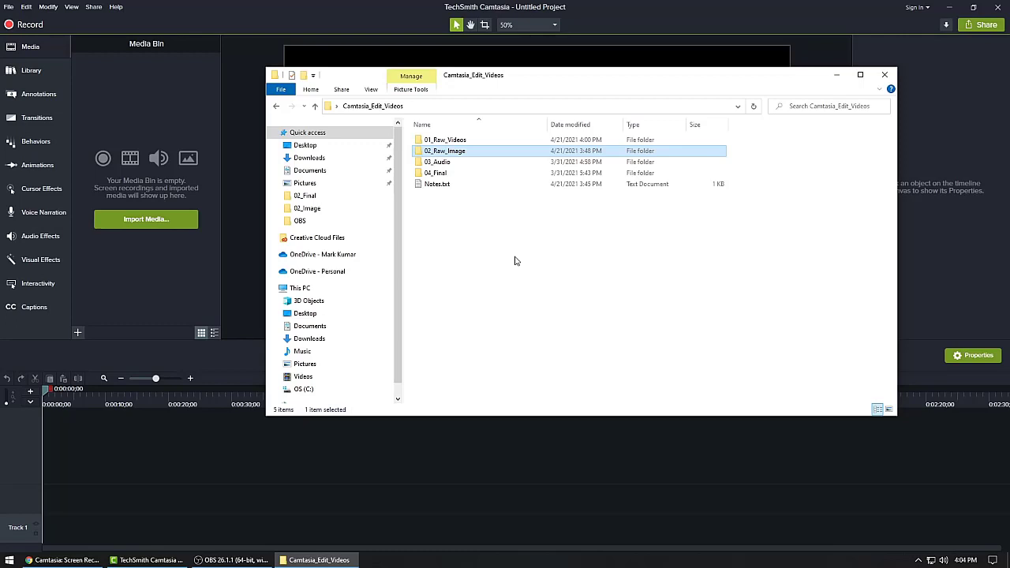
- Examine how the Camtasia_Edit_Videos folder is organized into raw videos, raw images, audio and final subfolders
{"action": "left_click", "coordinate": [515, 260]}
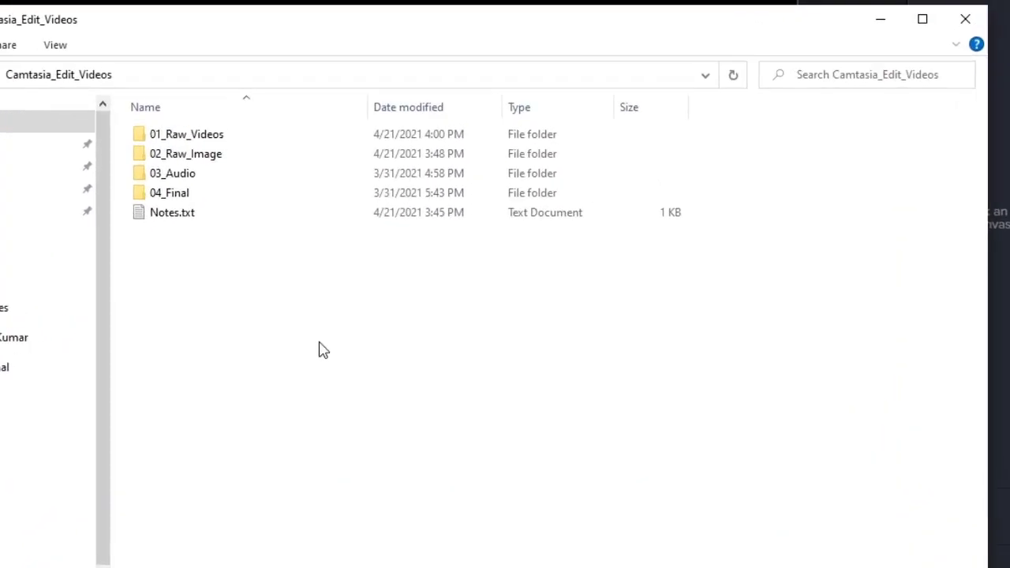
{"action": "left_click_drag", "start_coordinate": [323, 352], "coordinate": [131, 68]}
{"action": "left_click", "coordinate": [354, 449]}
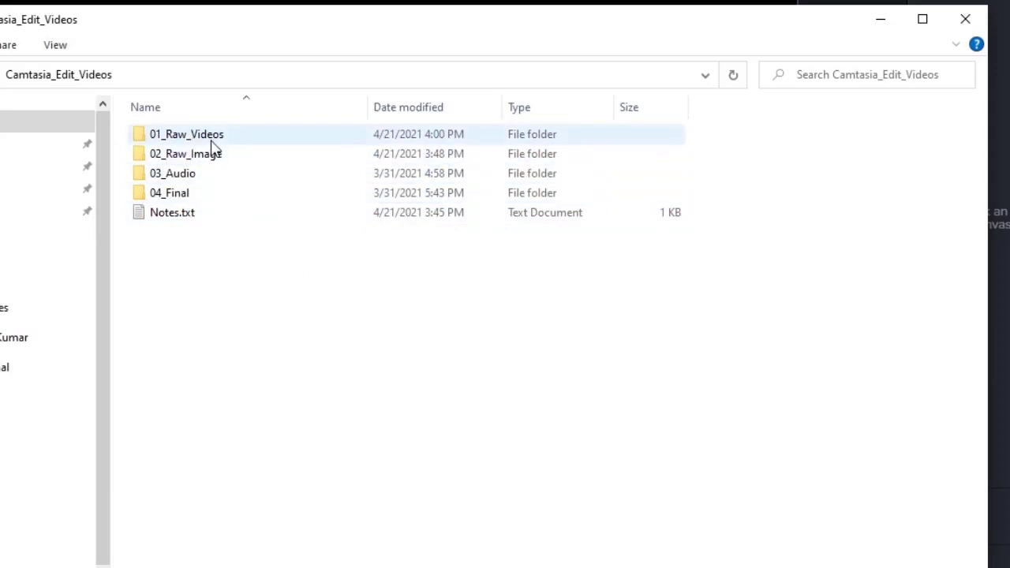
{"action": "mouse_move", "coordinate": [211, 142]}
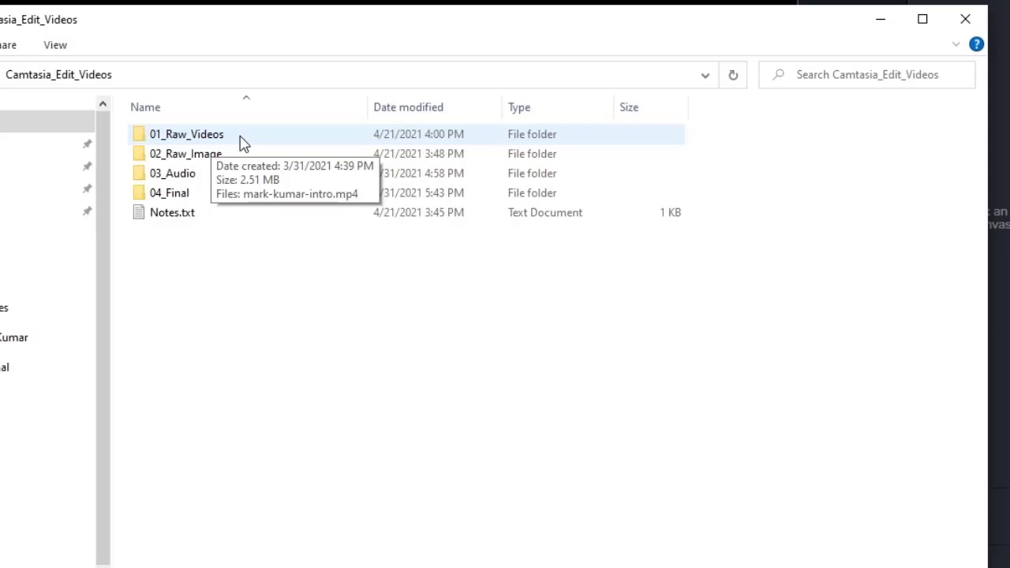
{"action": "left_click", "coordinate": [242, 142]}
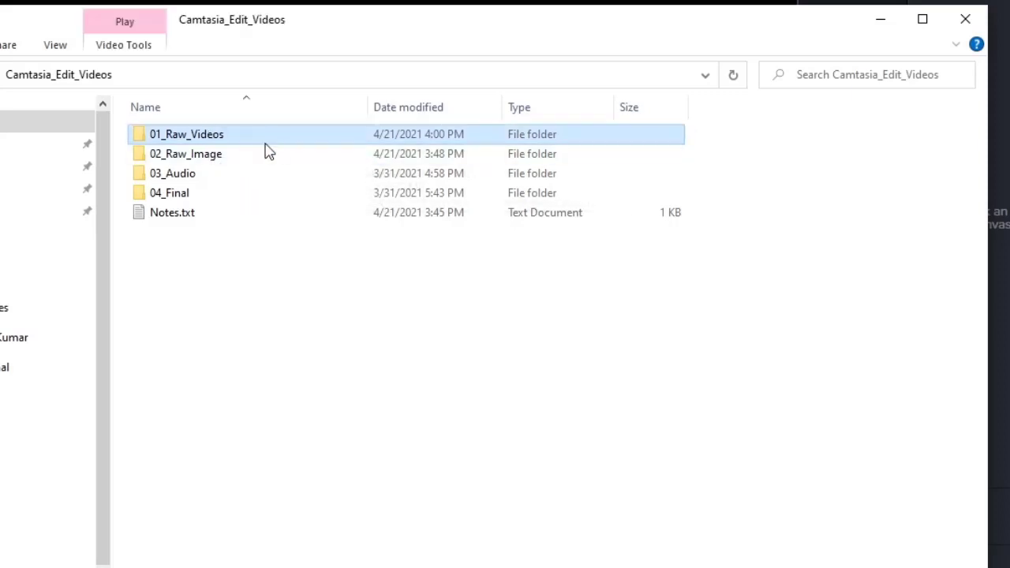
{"action": "left_click", "coordinate": [229, 157]}
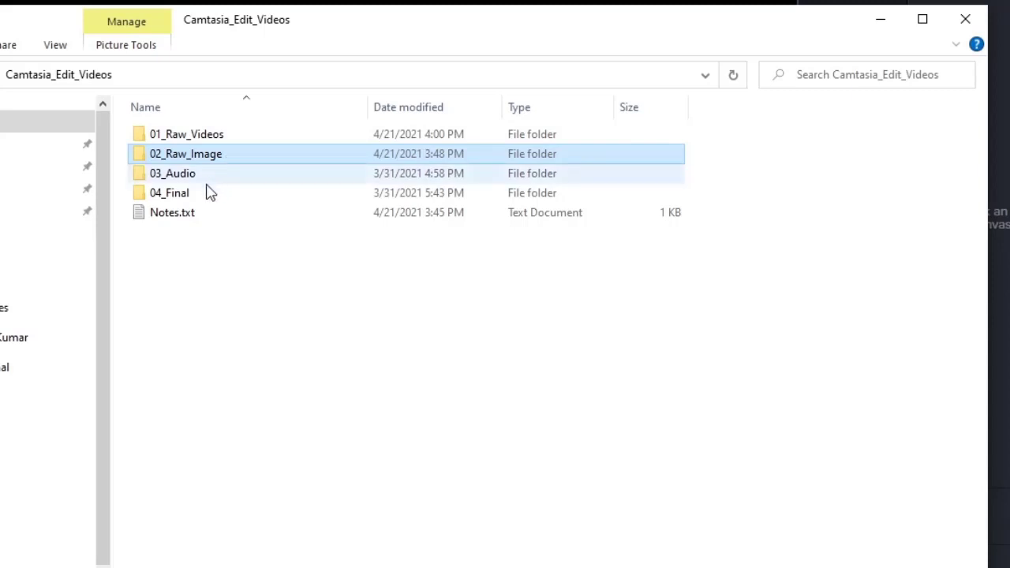
{"action": "left_click", "coordinate": [200, 177]}
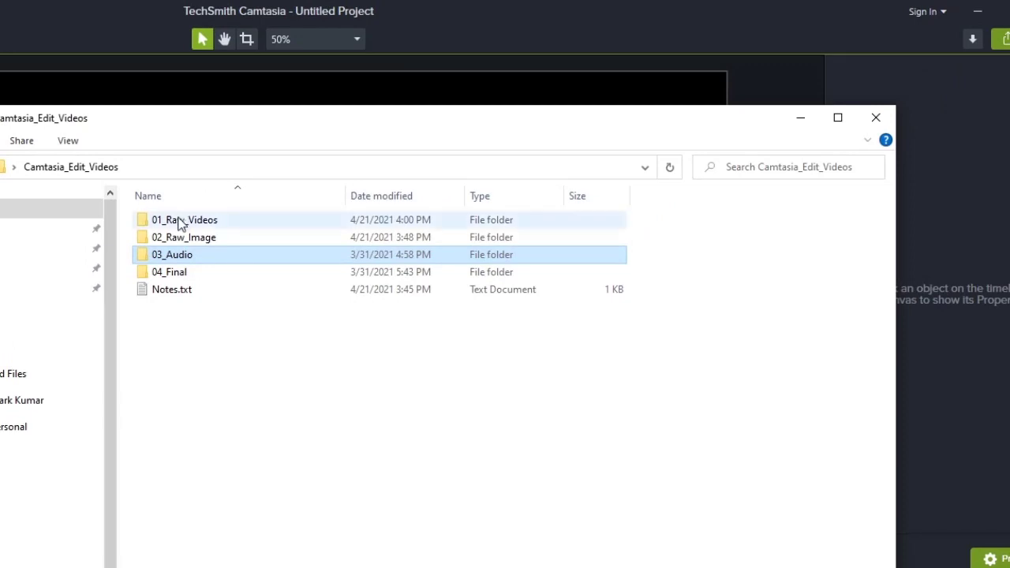
{"action": "left_click", "coordinate": [175, 272]}
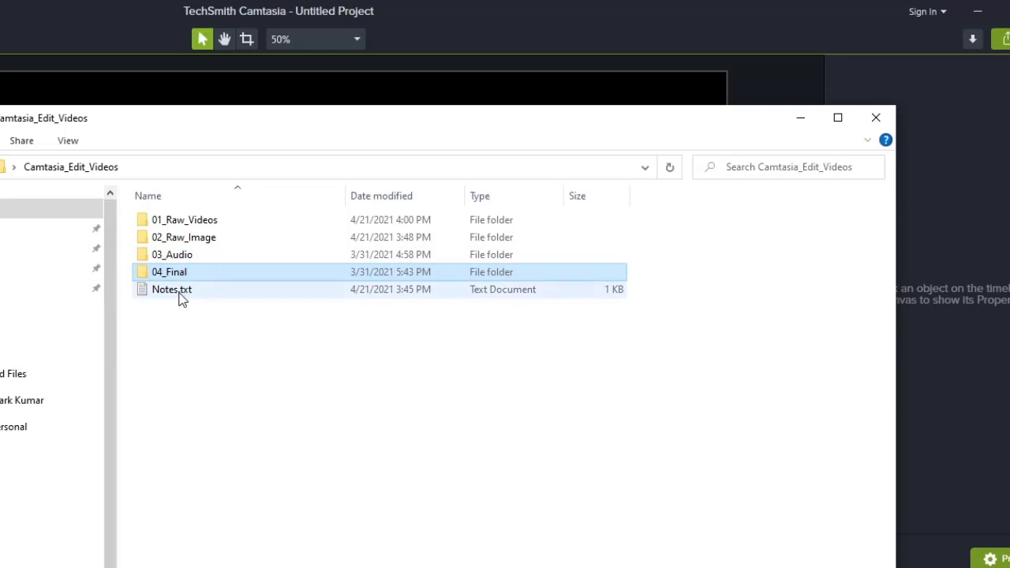
- Open Notes.txt to view its title and description template, and close it
{"action": "double_click", "coordinate": [183, 292]}
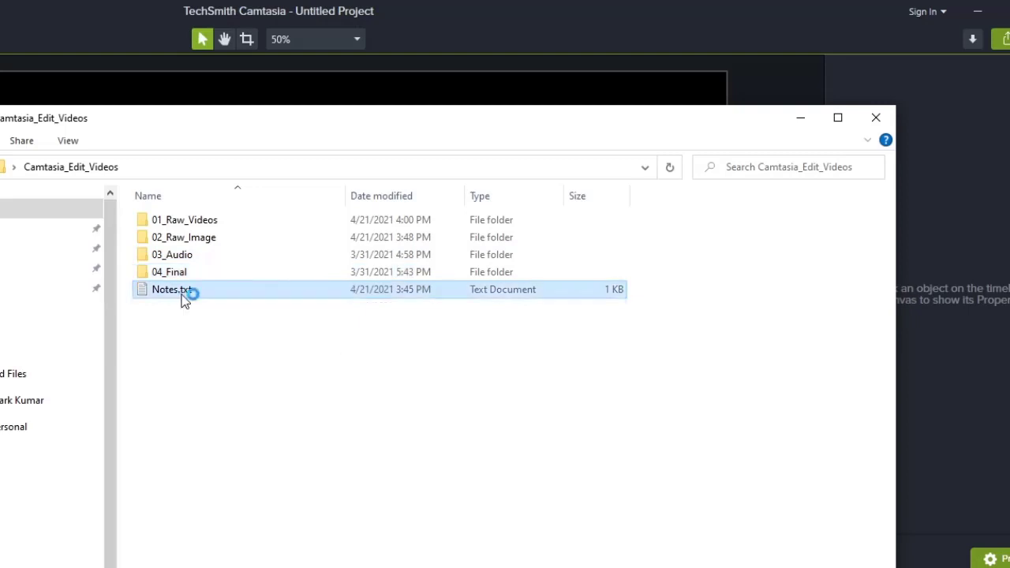
{"action": "left_click", "coordinate": [386, 92]}
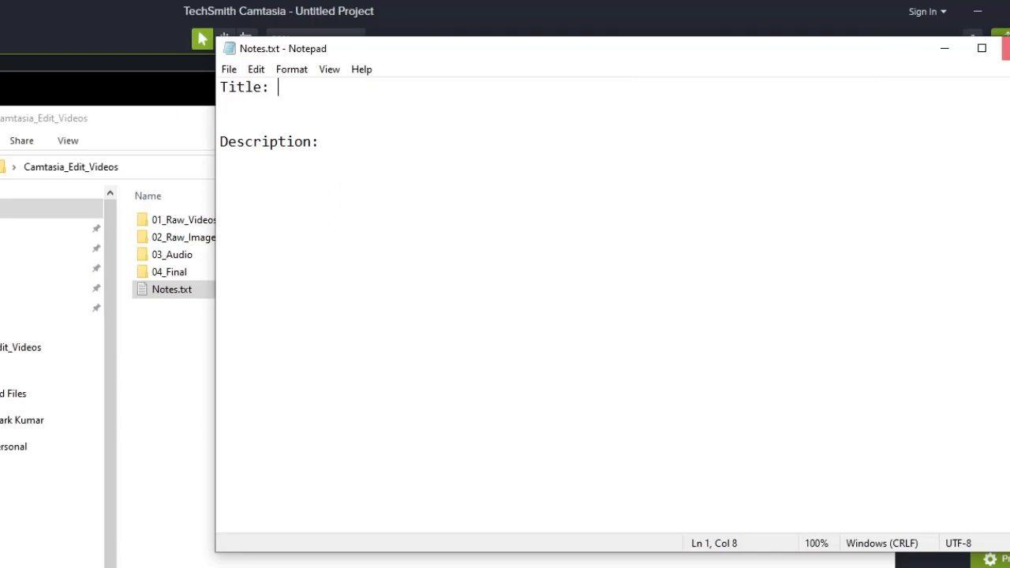
{"action": "left_click", "coordinate": [1006, 48]}
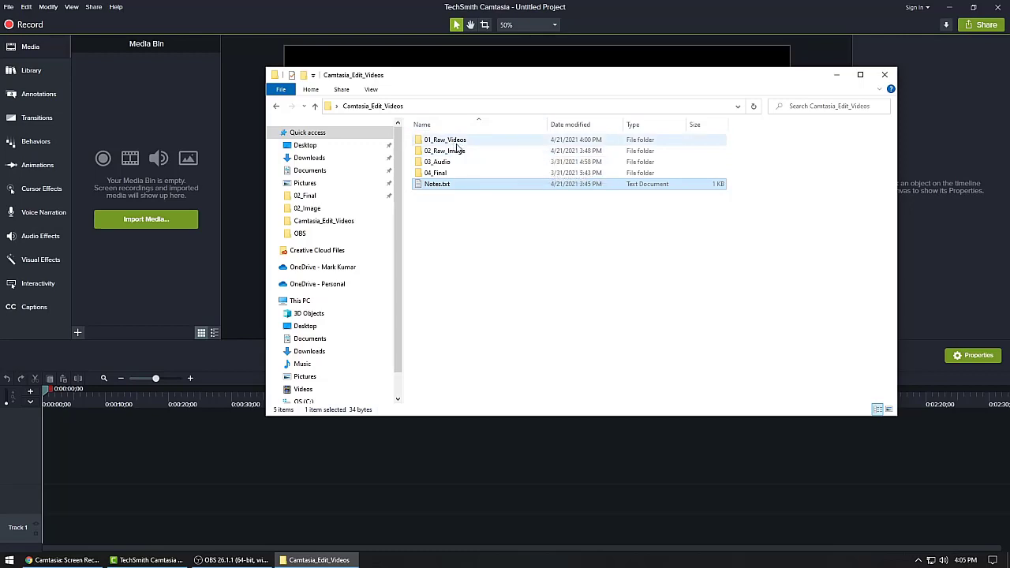
- Review the files in the 01_Raw_Videos and 02_Raw_Image folders, and return to Camtasia_Edit_Videos
{"action": "double_click", "coordinate": [456, 142]}
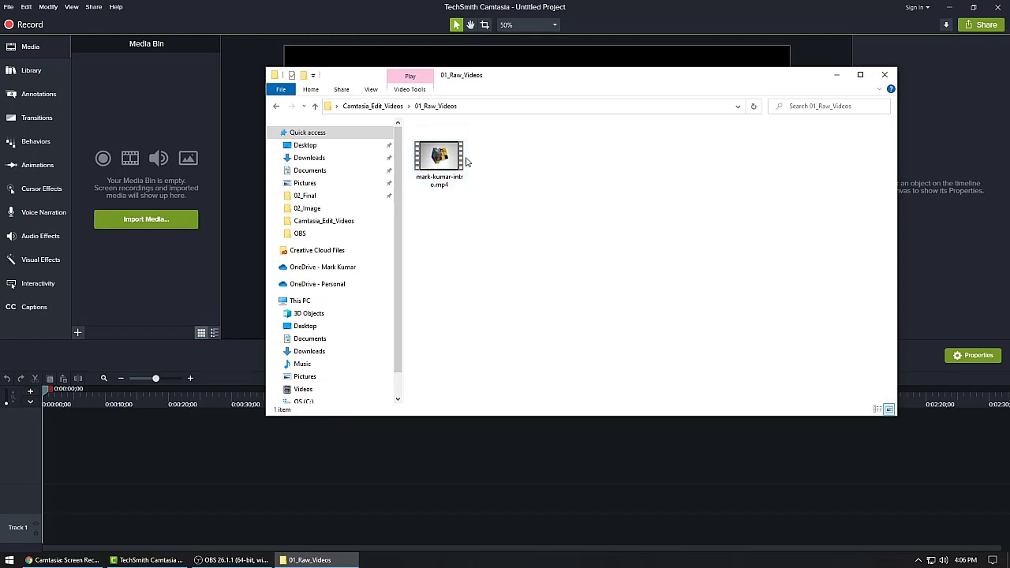
{"action": "left_click", "coordinate": [399, 107]}
{"action": "left_click", "coordinate": [456, 153]}
{"action": "double_click", "coordinate": [457, 153]}
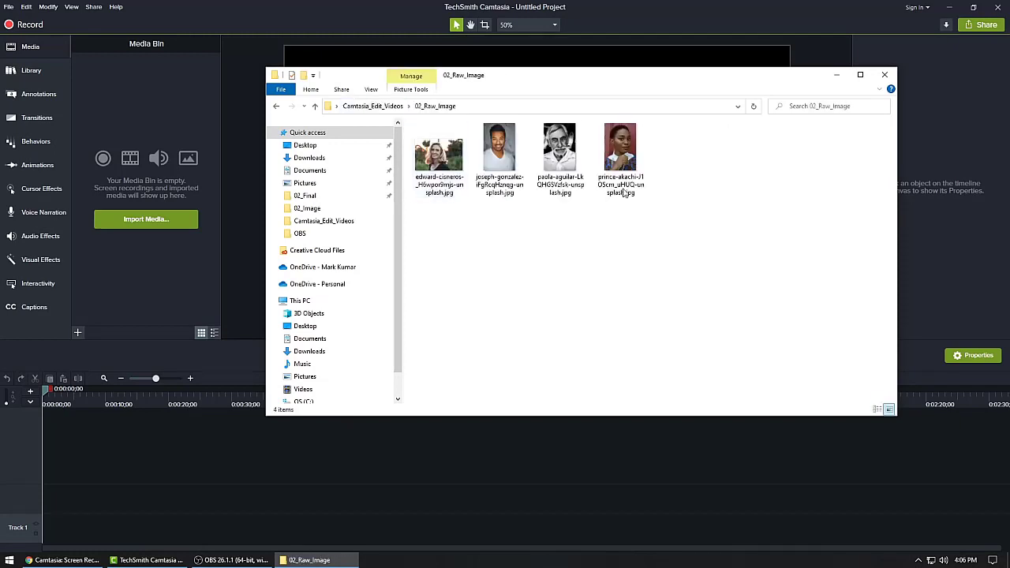
{"action": "left_click_drag", "start_coordinate": [759, 214], "coordinate": [445, 108]}
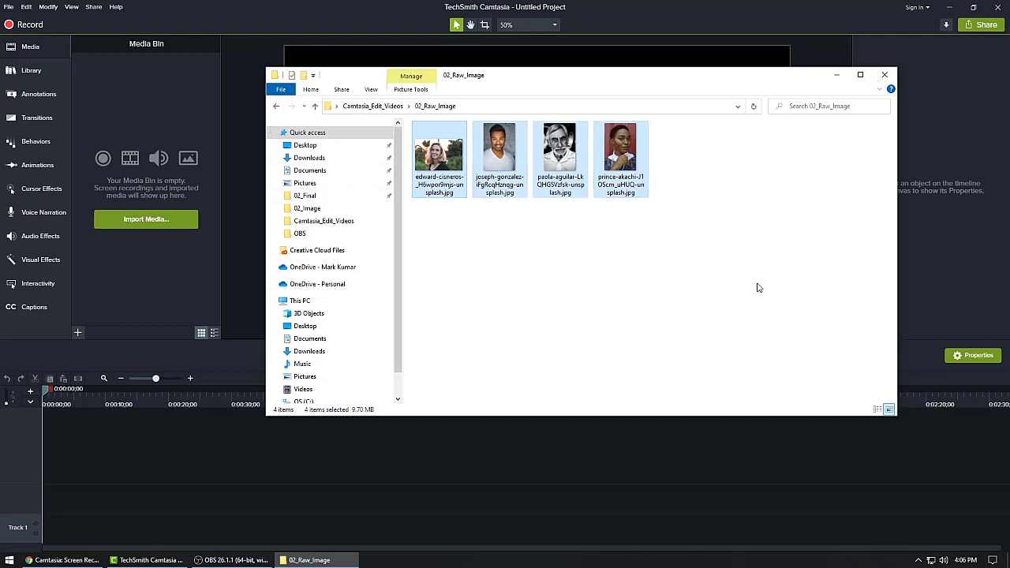
{"action": "left_click", "coordinate": [636, 221]}
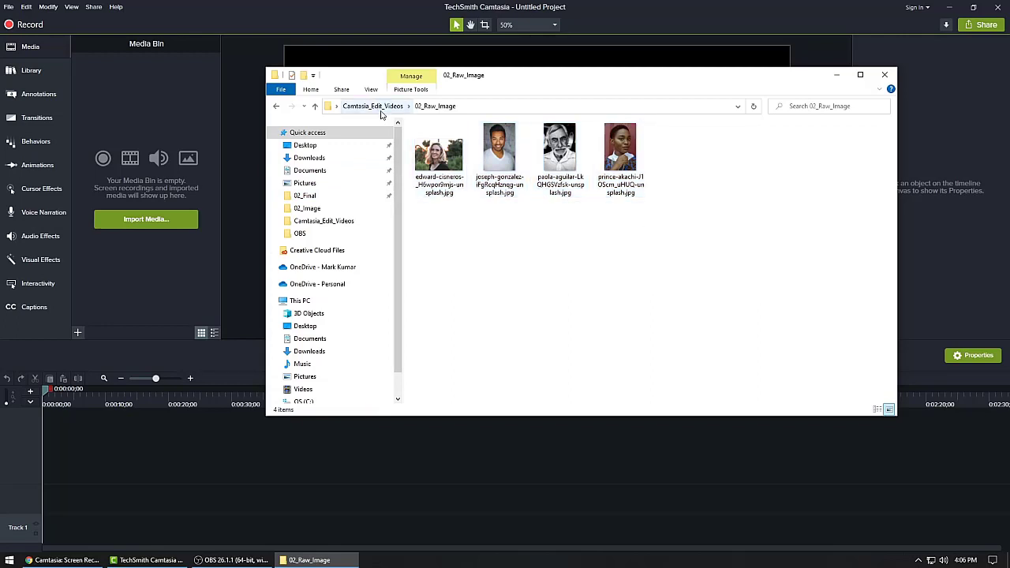
{"action": "left_click", "coordinate": [380, 109]}
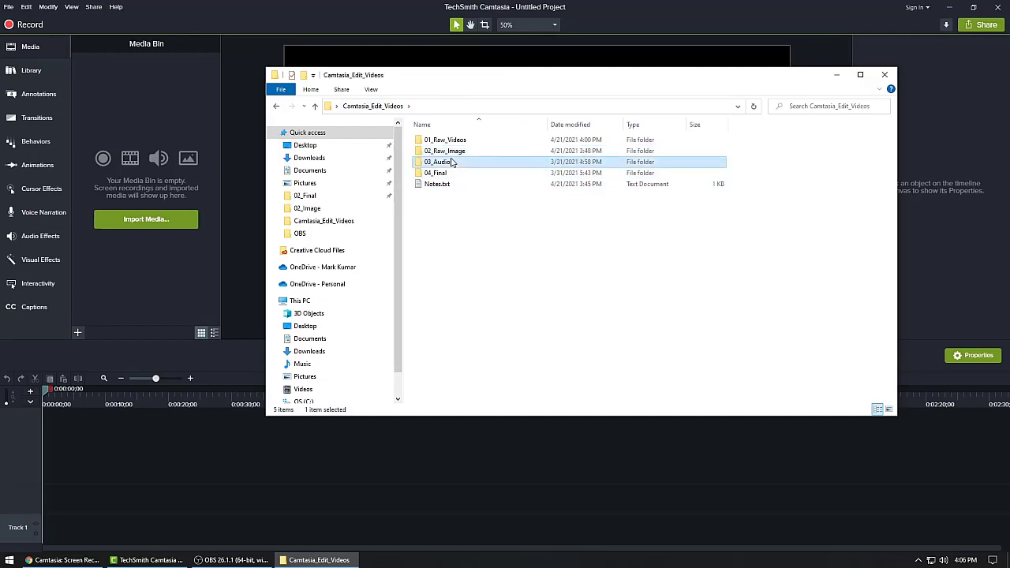
- Review the music files stored in the 03_Audio folder
{"action": "double_click", "coordinate": [435, 162]}
{"action": "left_click_drag", "start_coordinate": [574, 282], "coordinate": [405, 133]}
{"action": "left_click", "coordinate": [603, 291]}
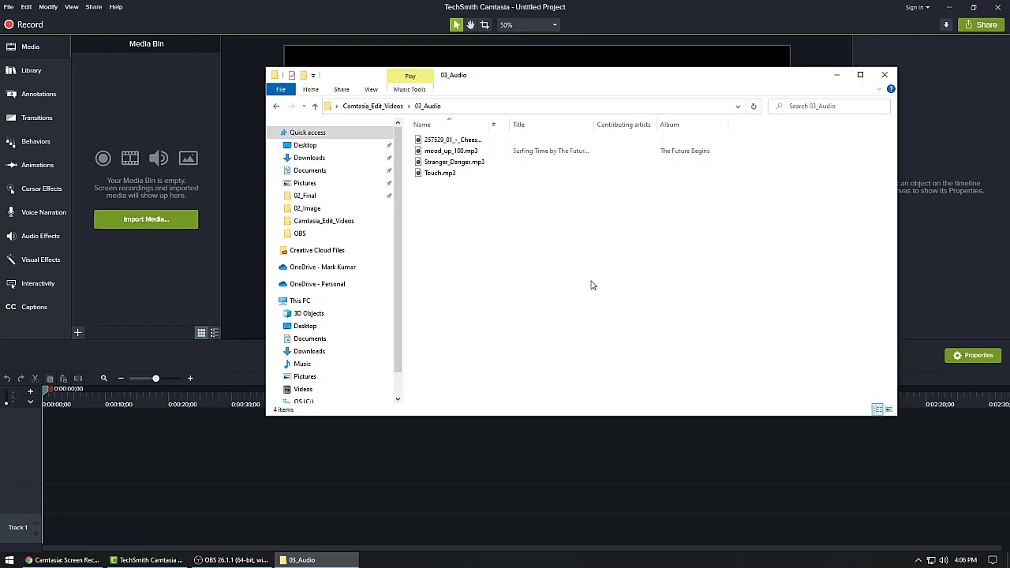
{"action": "left_click_drag", "start_coordinate": [582, 229], "coordinate": [432, 96]}
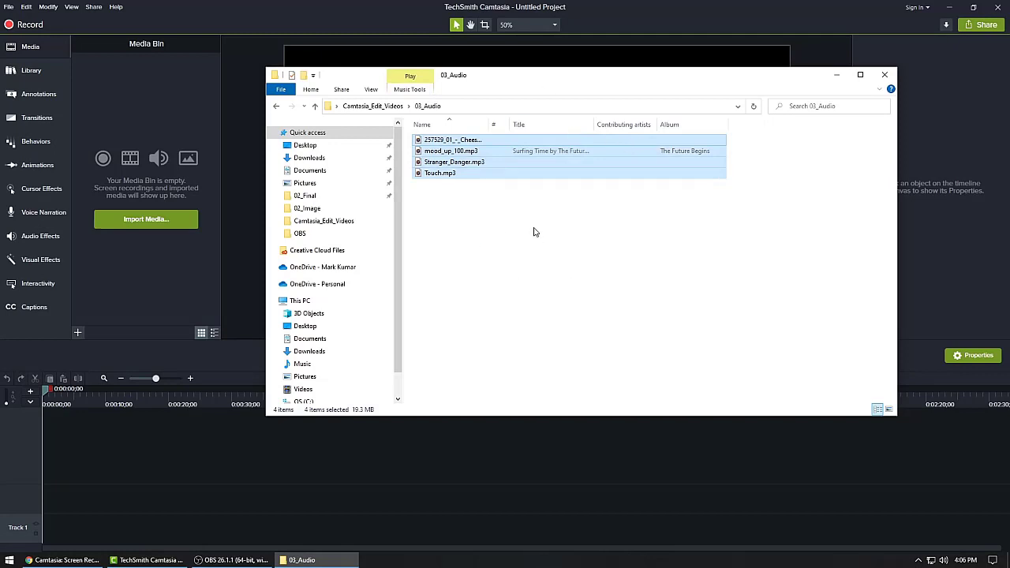
{"action": "left_click", "coordinate": [533, 231]}
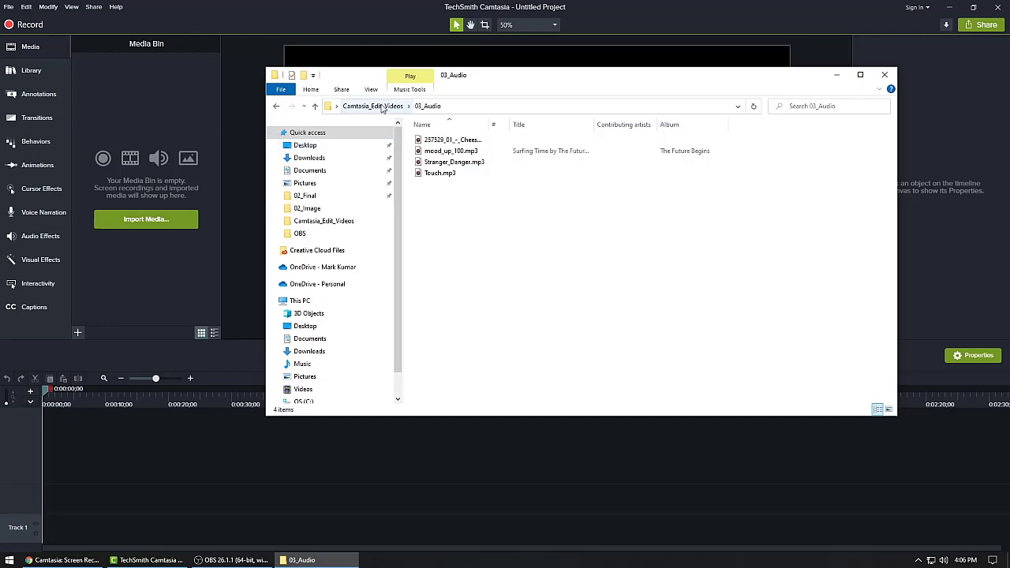
- Check the video in the 04_Final folder, and return to the Camtasia_Edit_Videos overview
{"action": "left_click", "coordinate": [381, 107]}
{"action": "double_click", "coordinate": [438, 173]}
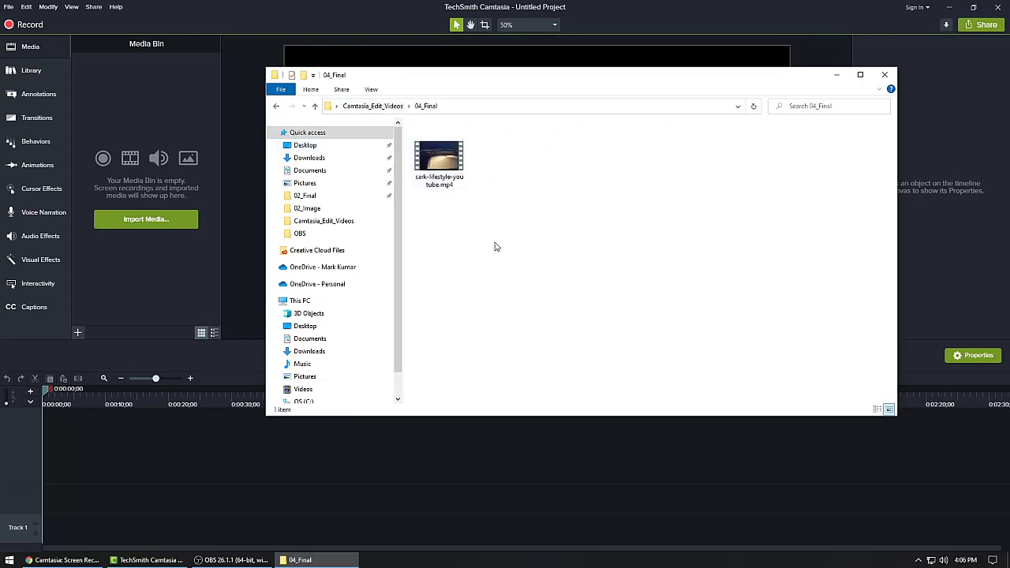
{"action": "left_click", "coordinate": [391, 108]}
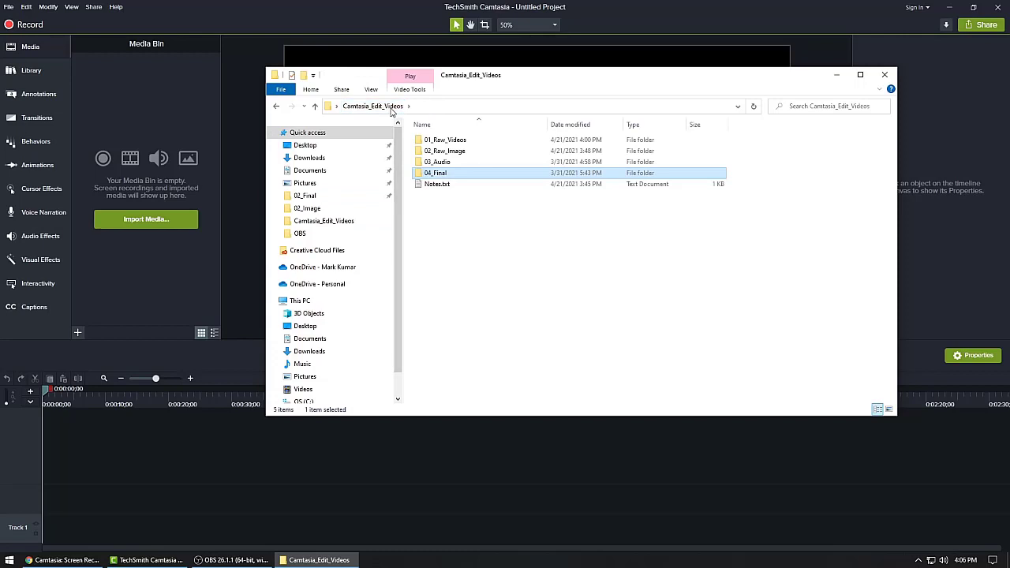
{"action": "left_click", "coordinate": [430, 187]}
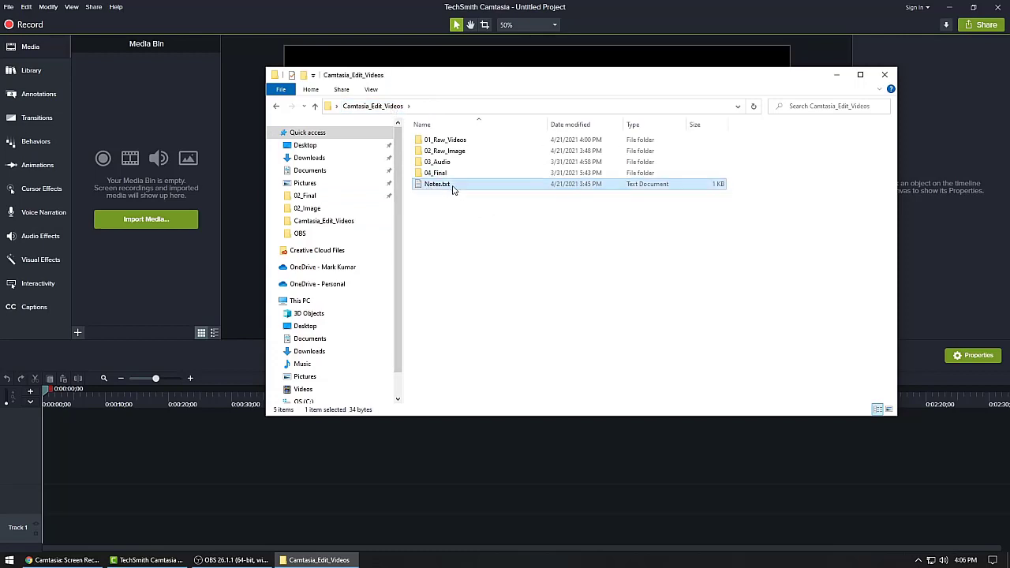
{"action": "key", "text": "ctrl+a"}
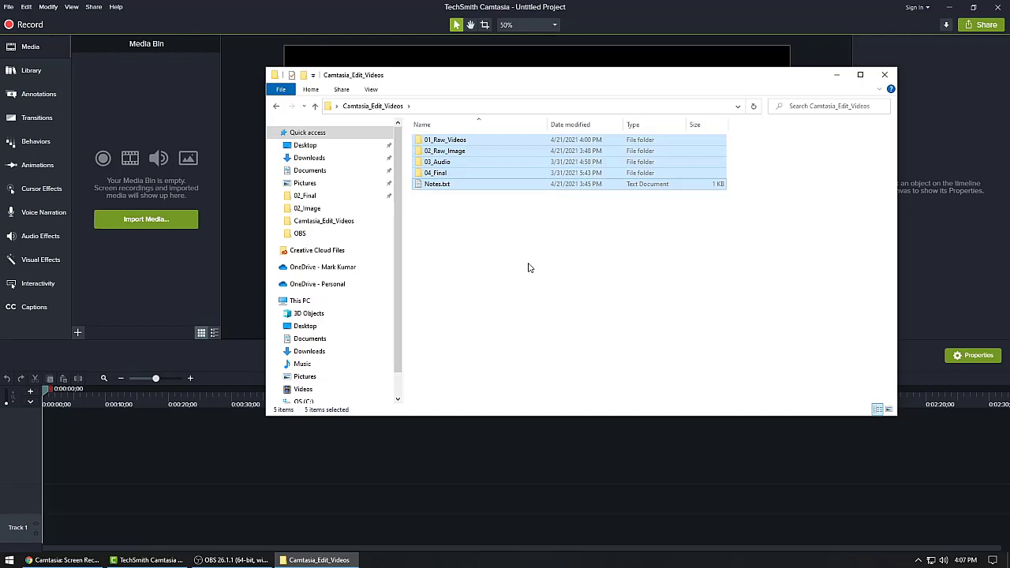
{"action": "left_click", "coordinate": [529, 268]}
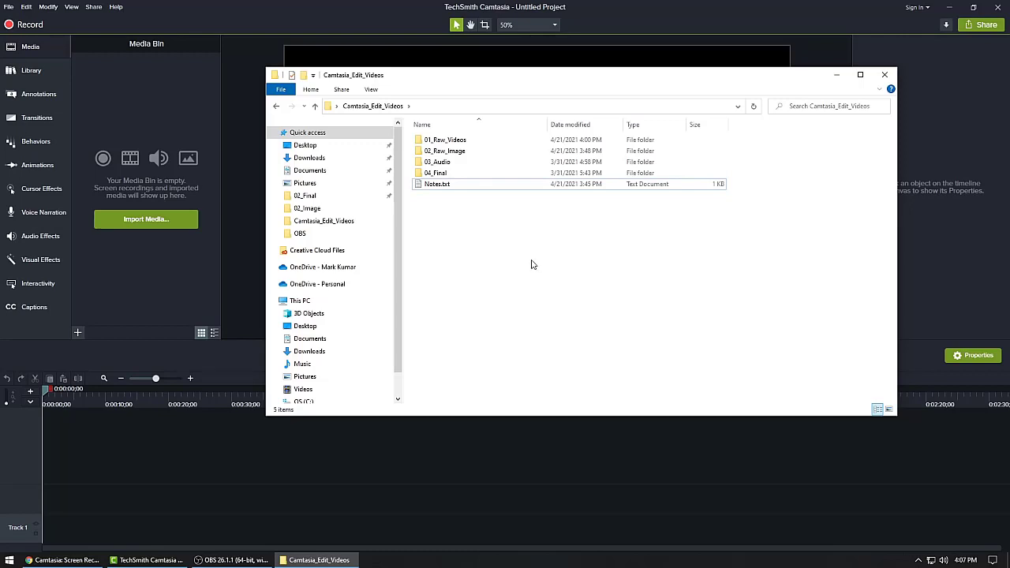
{"action": "left_click", "coordinate": [101, 131]}
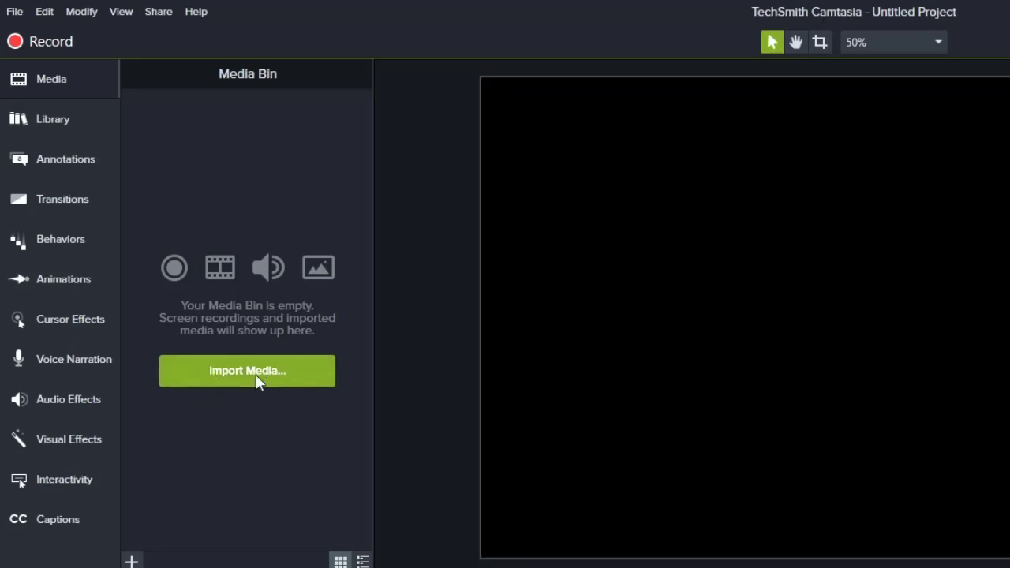
{"action": "left_click", "coordinate": [278, 376]}
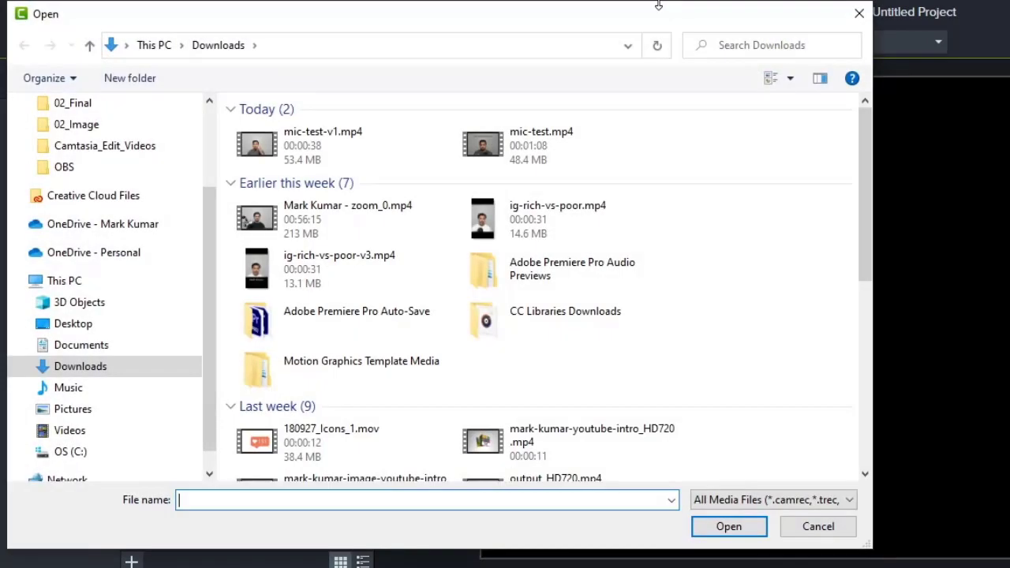
{"action": "left_click", "coordinate": [852, 22]}
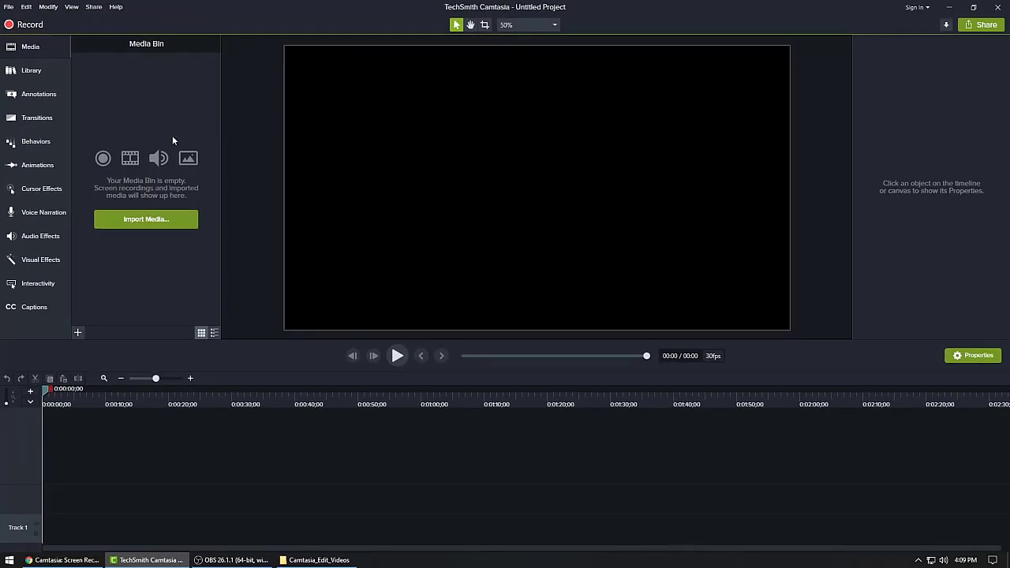
- Switch to File Explorer and import the intro MP4 from the 01_Raw_Videos folder into Camtasia's Media Bin
{"action": "left_click", "coordinate": [314, 560]}
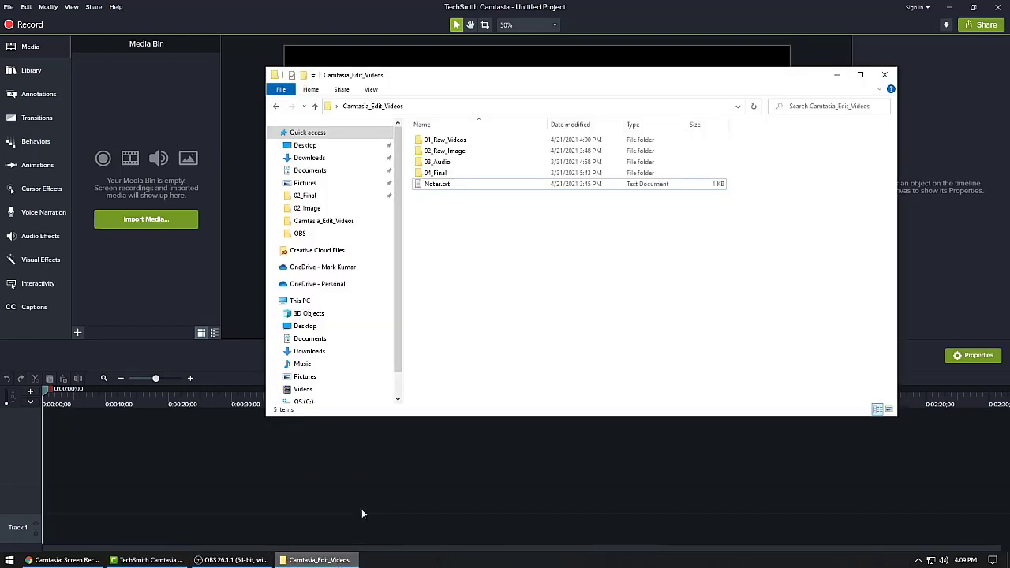
{"action": "left_click_drag", "start_coordinate": [557, 281], "coordinate": [446, 130]}
{"action": "left_click", "coordinate": [512, 235]}
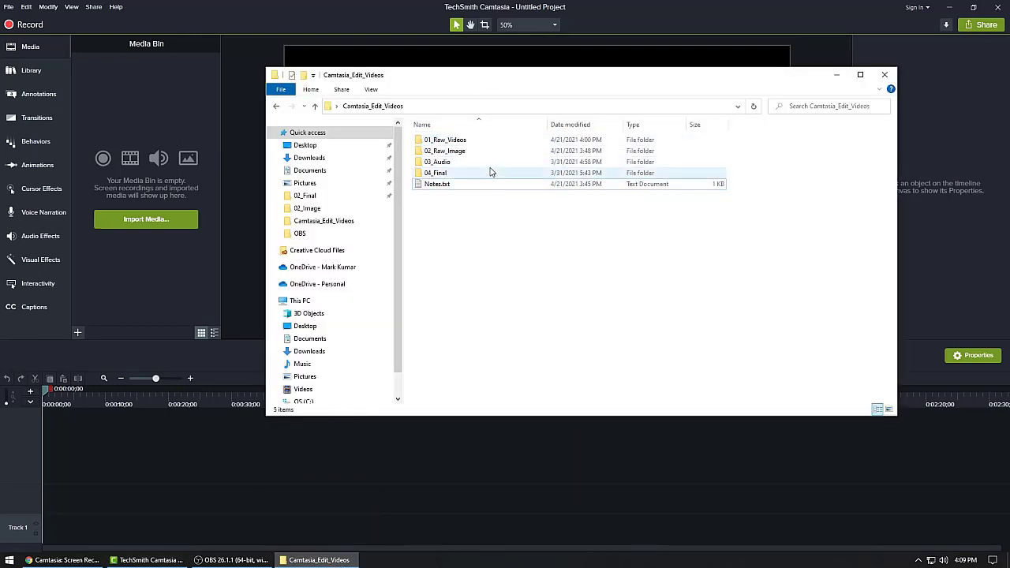
{"action": "double_click", "coordinate": [459, 143]}
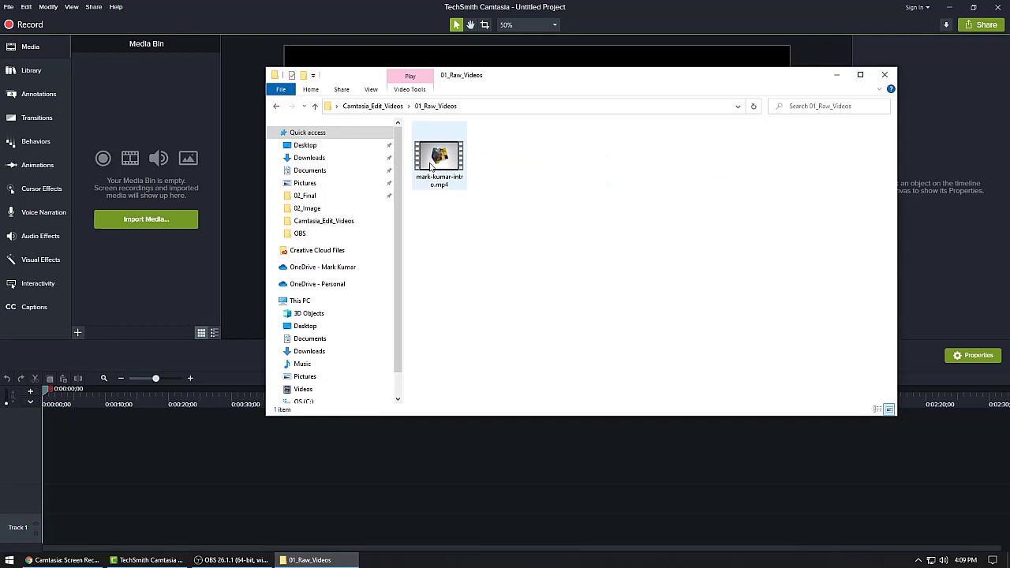
{"action": "left_click", "coordinate": [443, 167]}
{"action": "left_click_drag", "start_coordinate": [444, 166], "coordinate": [154, 158]}
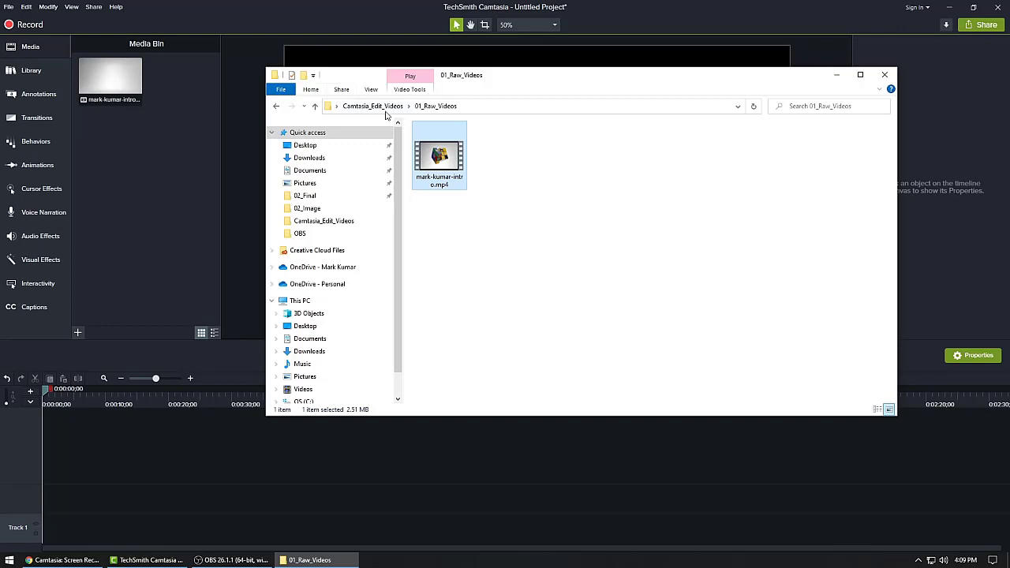
- Import all four JPG images from the 02_Raw_Image folder into Camtasia's Media Bin
{"action": "left_click", "coordinate": [385, 108]}
{"action": "double_click", "coordinate": [444, 151]}
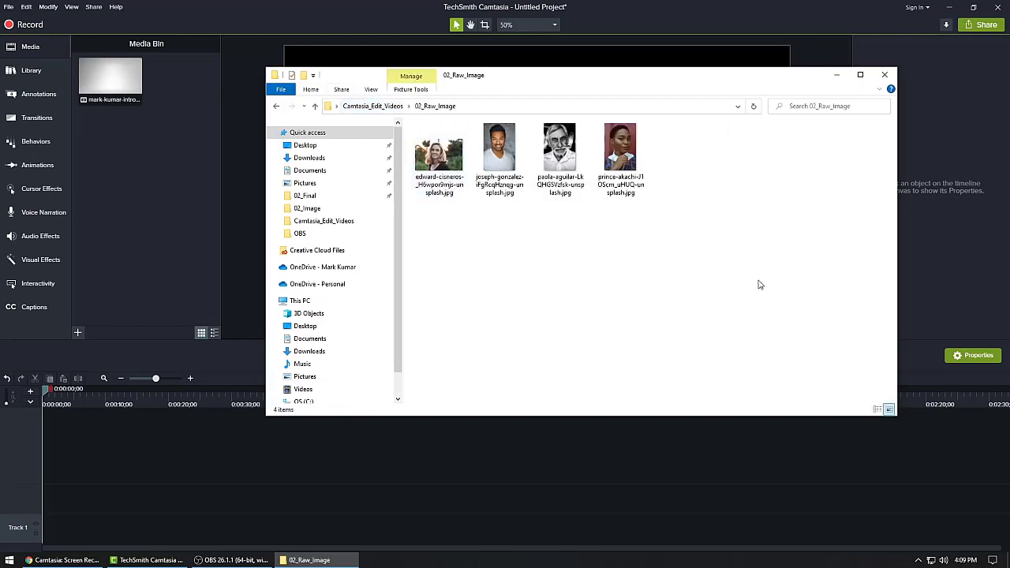
{"action": "left_click_drag", "start_coordinate": [766, 211], "coordinate": [411, 127]}
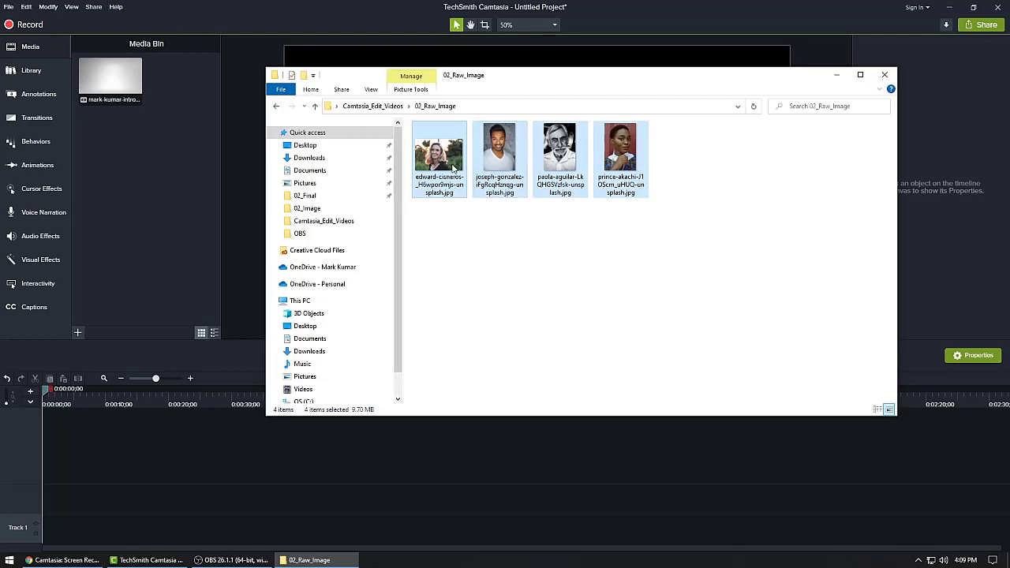
{"action": "left_click_drag", "start_coordinate": [455, 167], "coordinate": [133, 161]}
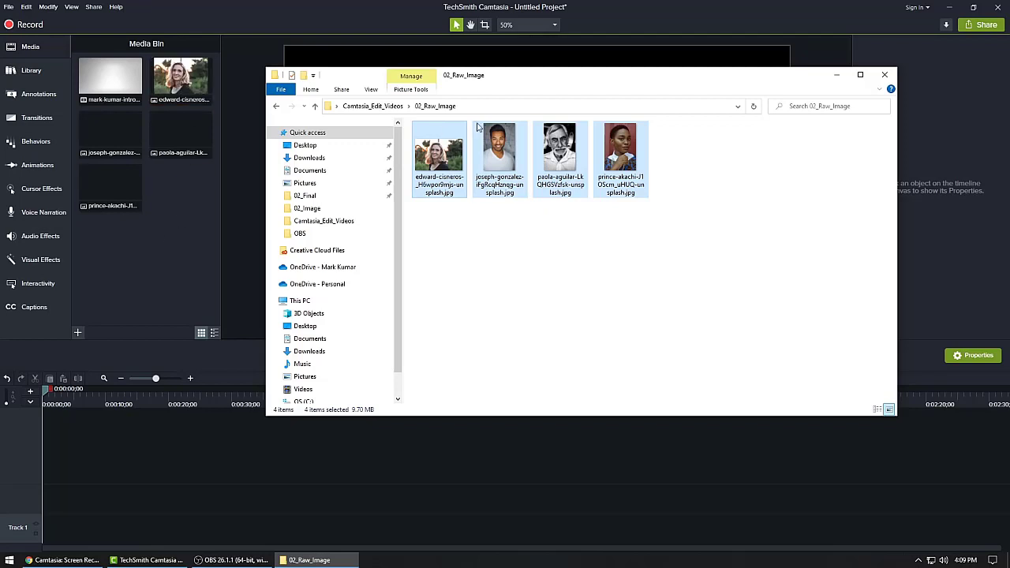
- Import the 257529_01 audio file from the 03_Audio folder into the Media Bin, and return to the Camtasia_Edit_Videos folder
{"action": "left_click", "coordinate": [351, 106]}
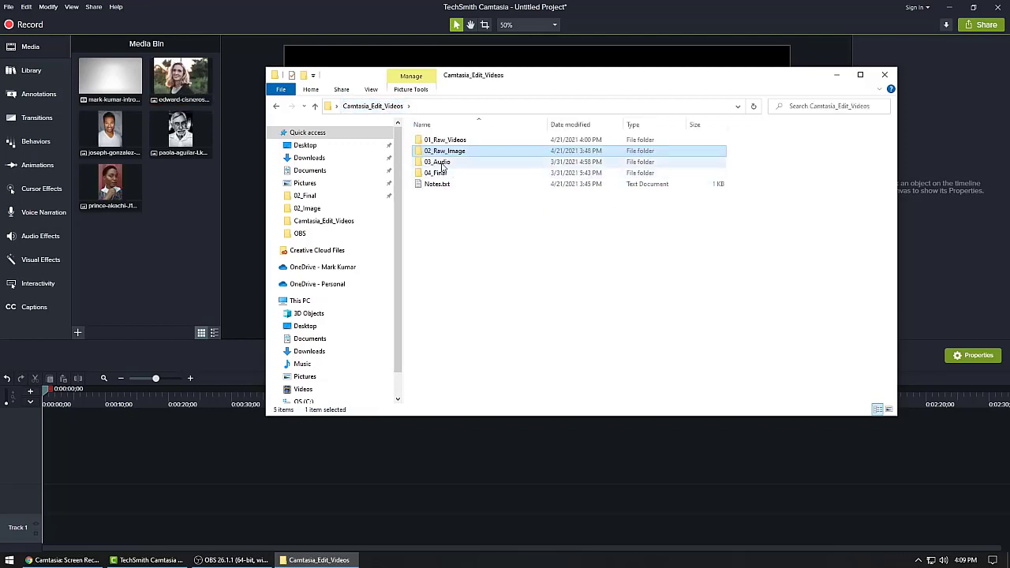
{"action": "double_click", "coordinate": [519, 161]}
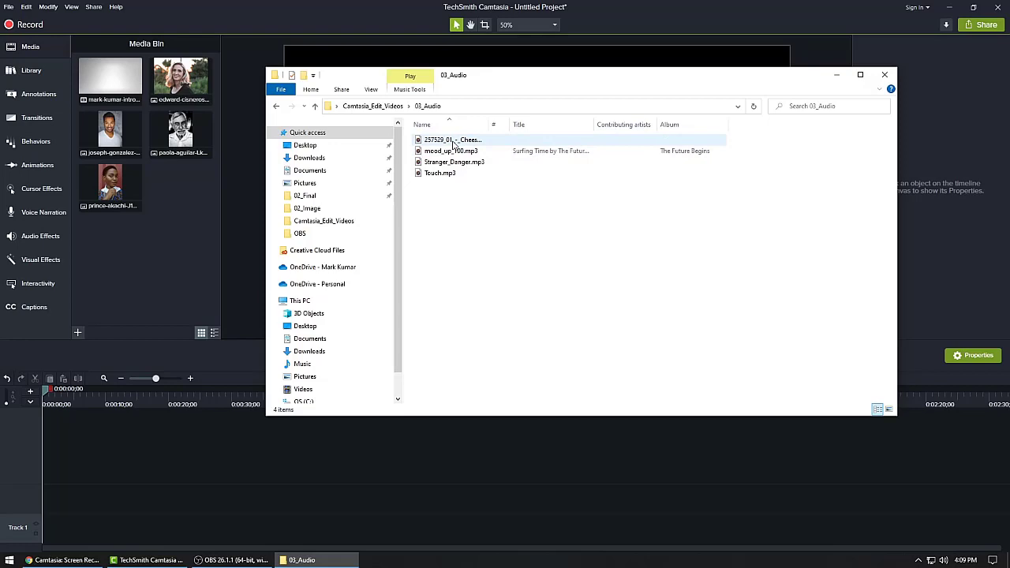
{"action": "double_click", "coordinate": [452, 140]}
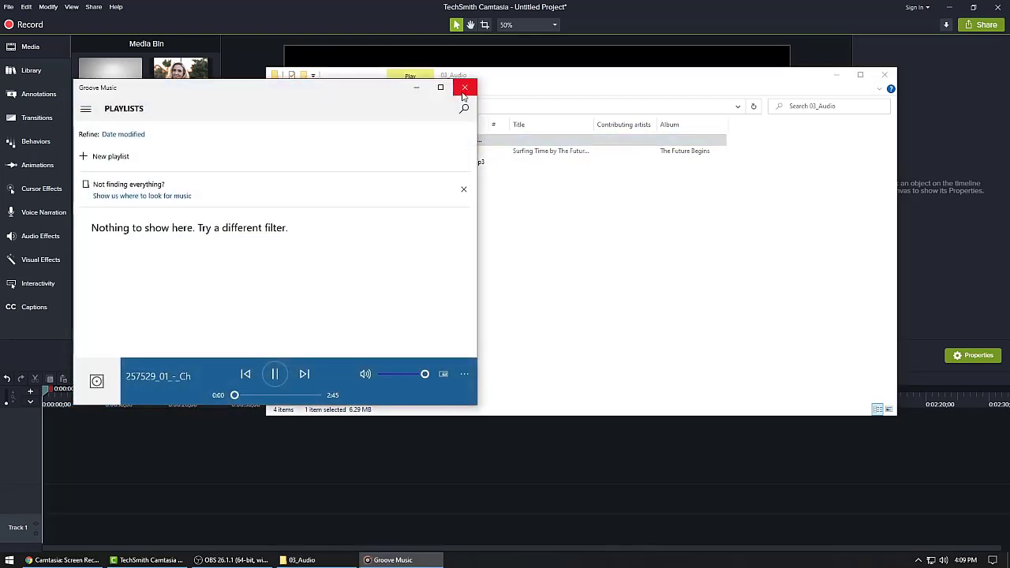
{"action": "left_click", "coordinate": [464, 91]}
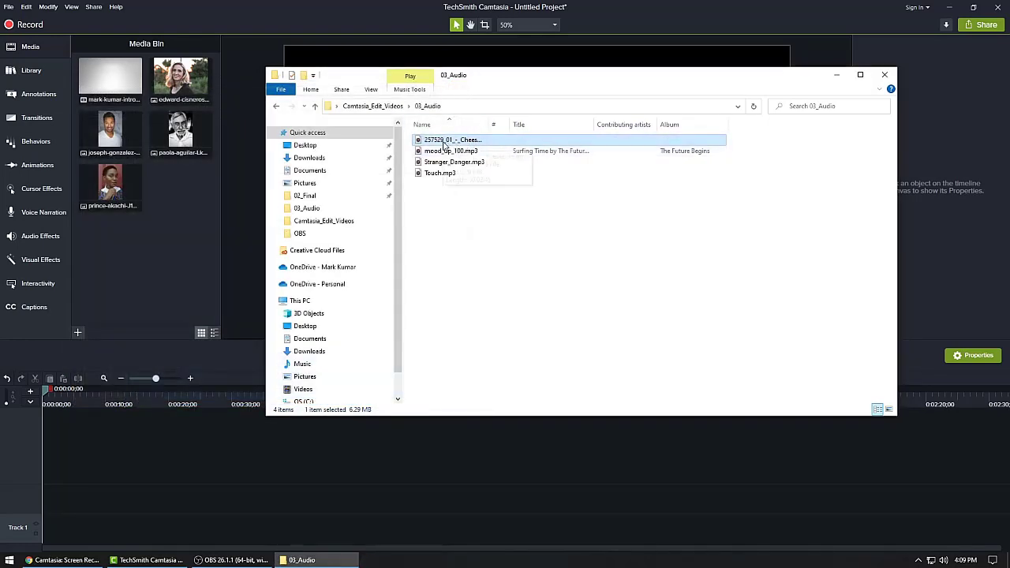
{"action": "left_click_drag", "start_coordinate": [446, 142], "coordinate": [134, 256]}
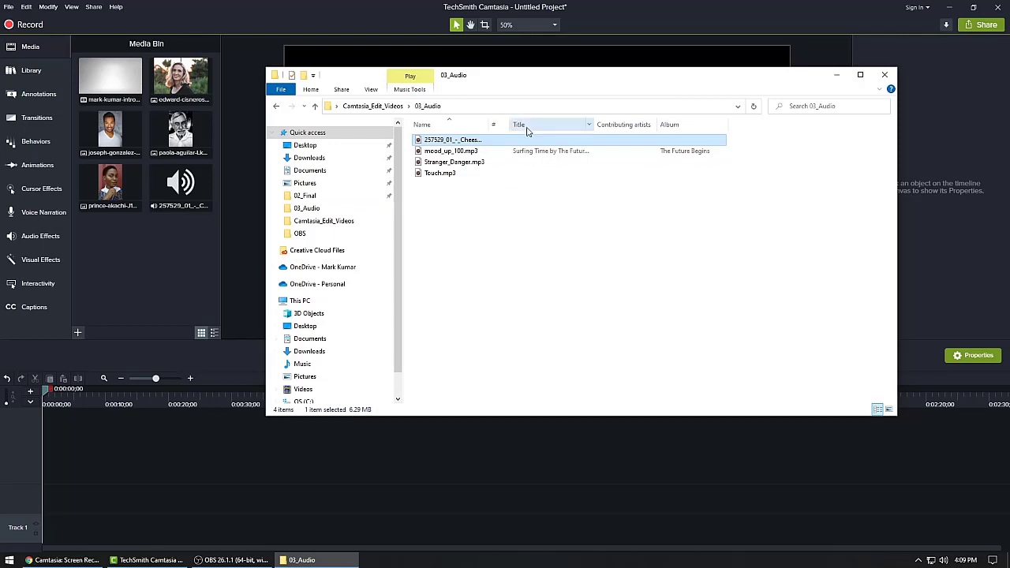
{"action": "left_click", "coordinate": [383, 107]}
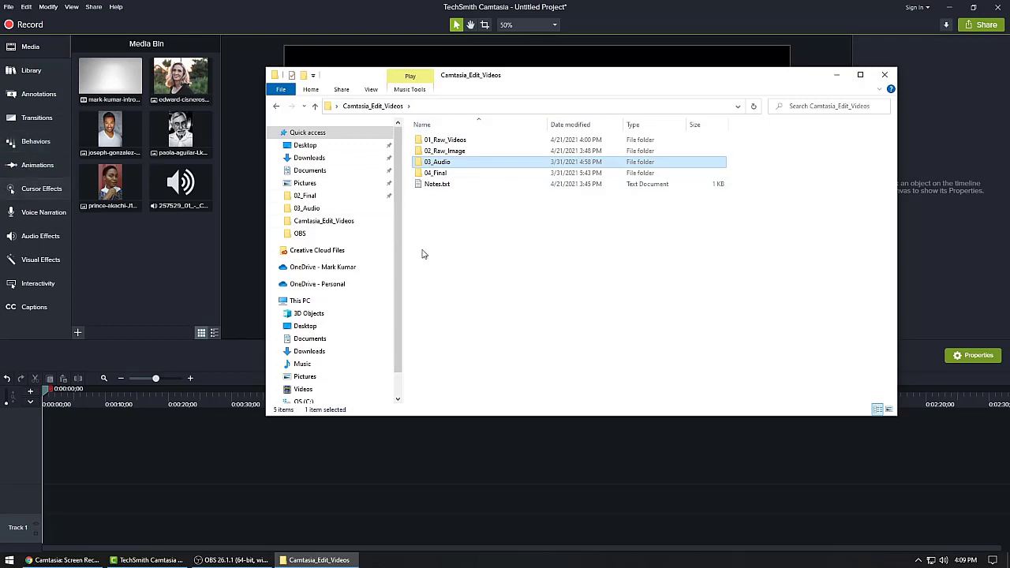
- Switch back to Camtasia and place the intro video at the start of Track 1
{"action": "left_click", "coordinate": [138, 241]}
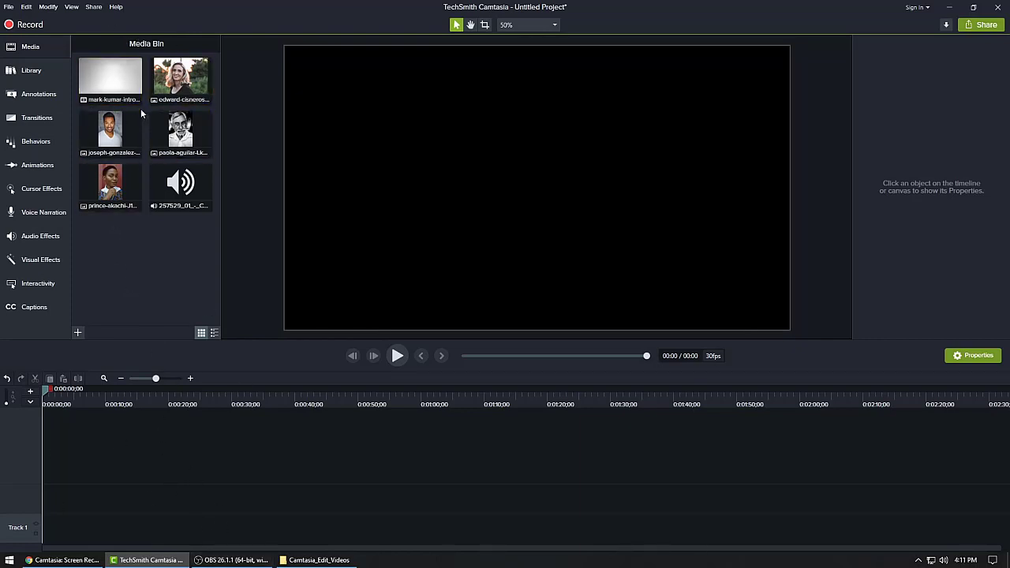
{"action": "left_click", "coordinate": [106, 80]}
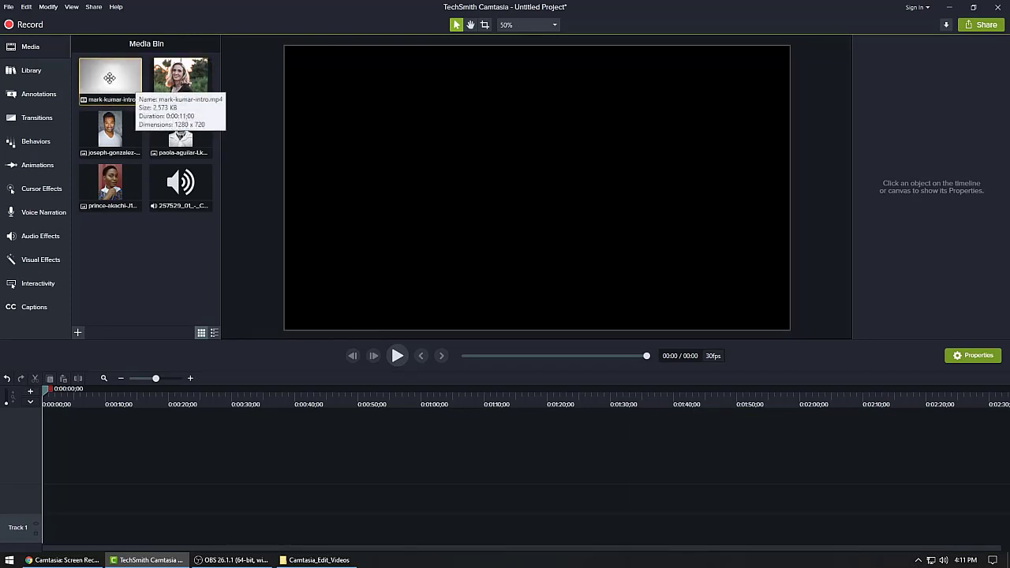
{"action": "left_click_drag", "start_coordinate": [109, 78], "coordinate": [8, 547]}
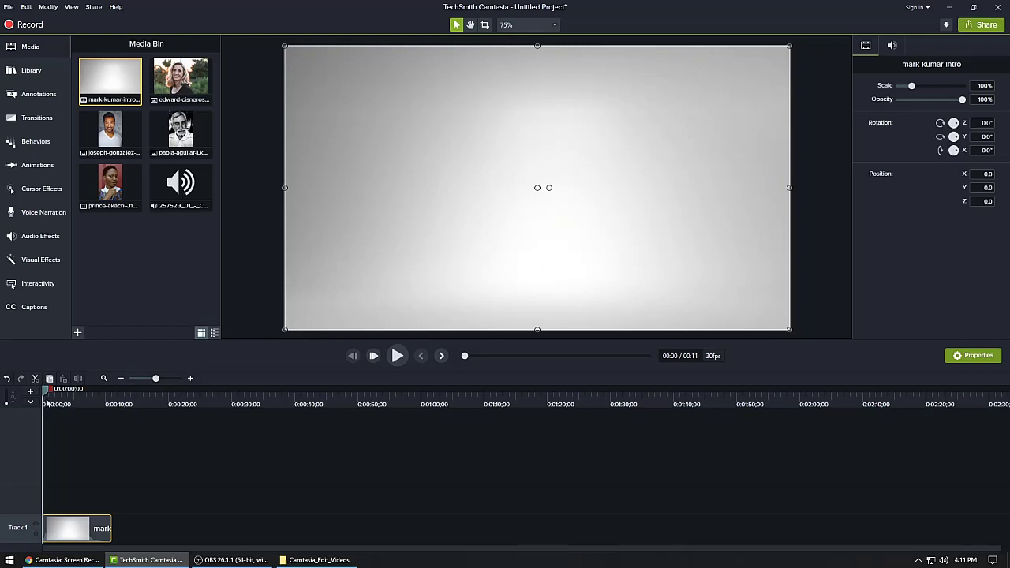
- Scrub the playhead through the intro clip, return it to the start, and play the first two seconds
{"action": "left_click_drag", "start_coordinate": [46, 394], "coordinate": [56, 397]}
{"action": "mouse_move", "coordinate": [54, 395]}
{"action": "left_mouse_down"}
{"action": "mouse_move", "coordinate": [111, 395]}
{"action": "mouse_move", "coordinate": [63, 402]}
{"action": "left_mouse_up"}
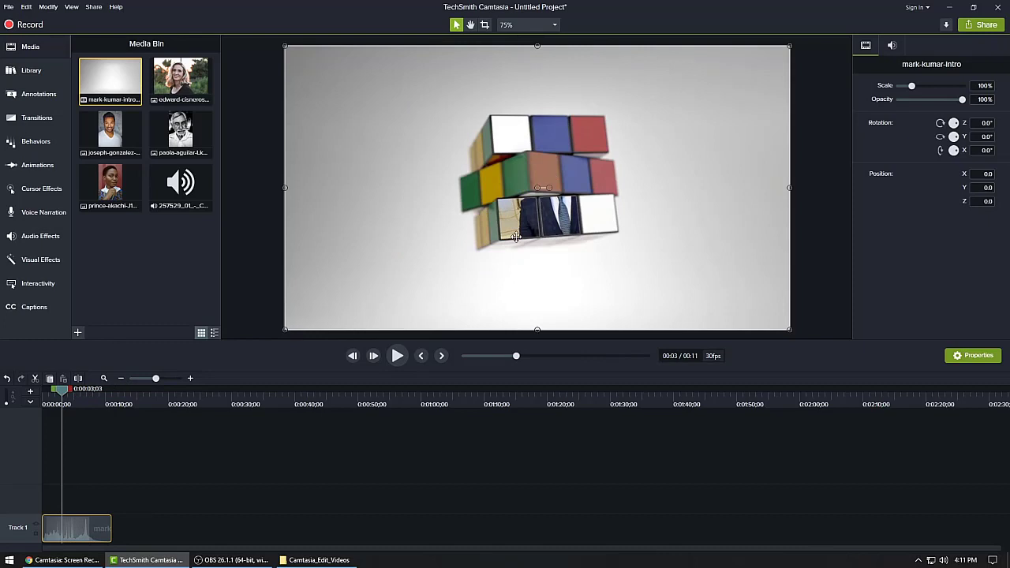
{"action": "left_click", "coordinate": [258, 301]}
{"action": "left_click_drag", "start_coordinate": [68, 400], "coordinate": [20, 398]}
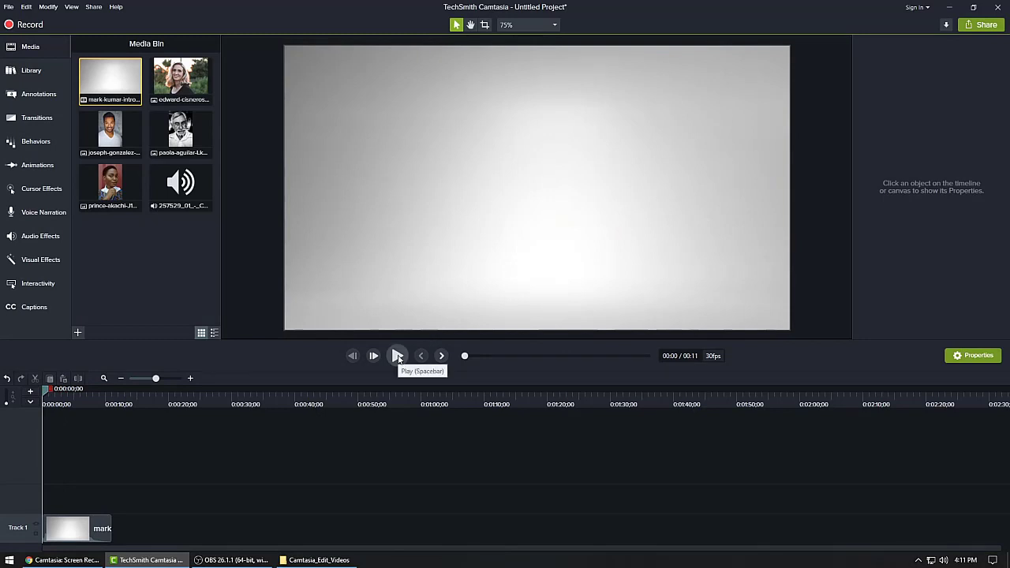
{"action": "left_click", "coordinate": [398, 358]}
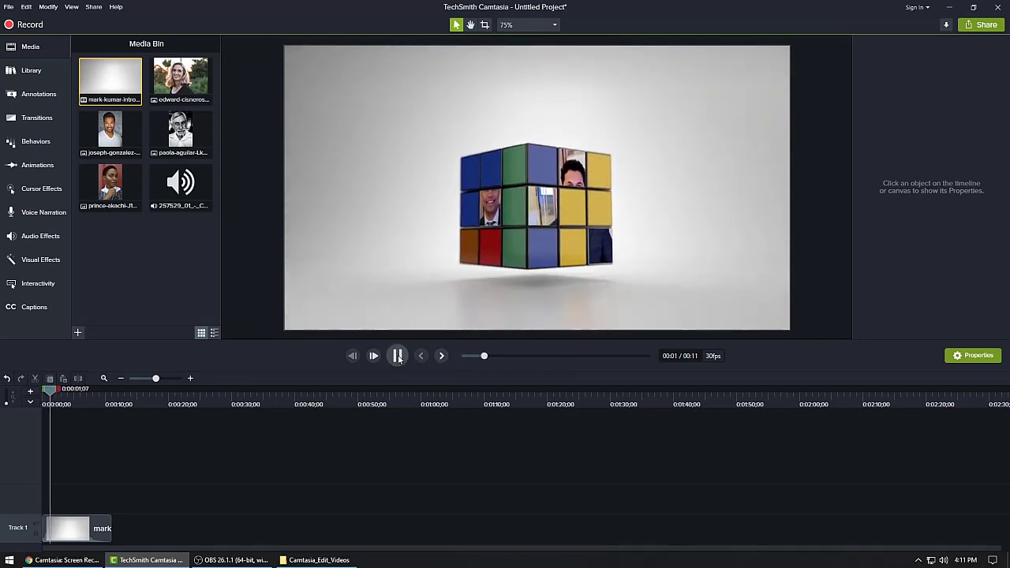
{"action": "left_click", "coordinate": [399, 357]}
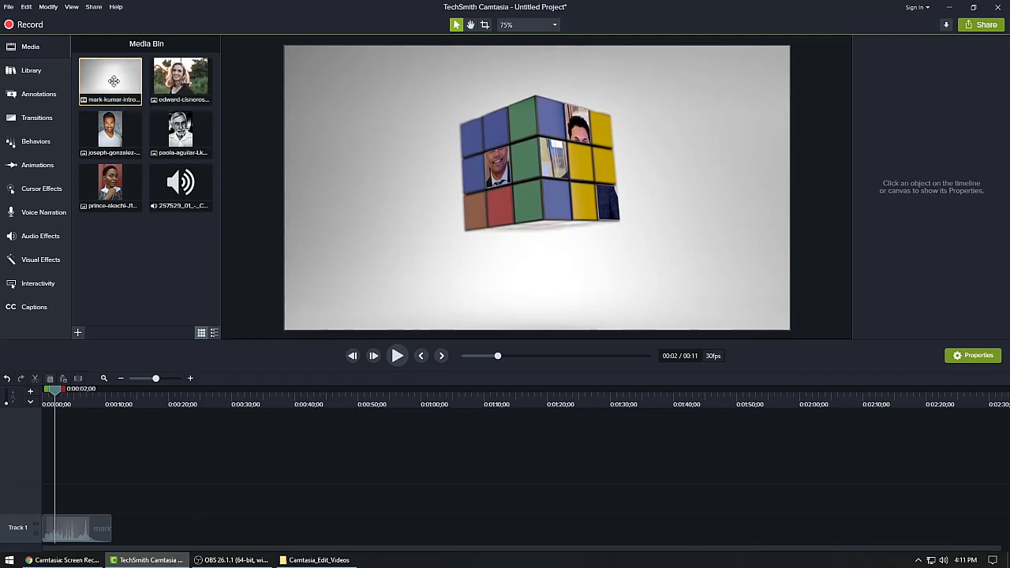
- Add a second copy of the intro video directly after the first clip on Track 1, and select it
{"action": "left_click_drag", "start_coordinate": [114, 81], "coordinate": [104, 526]}
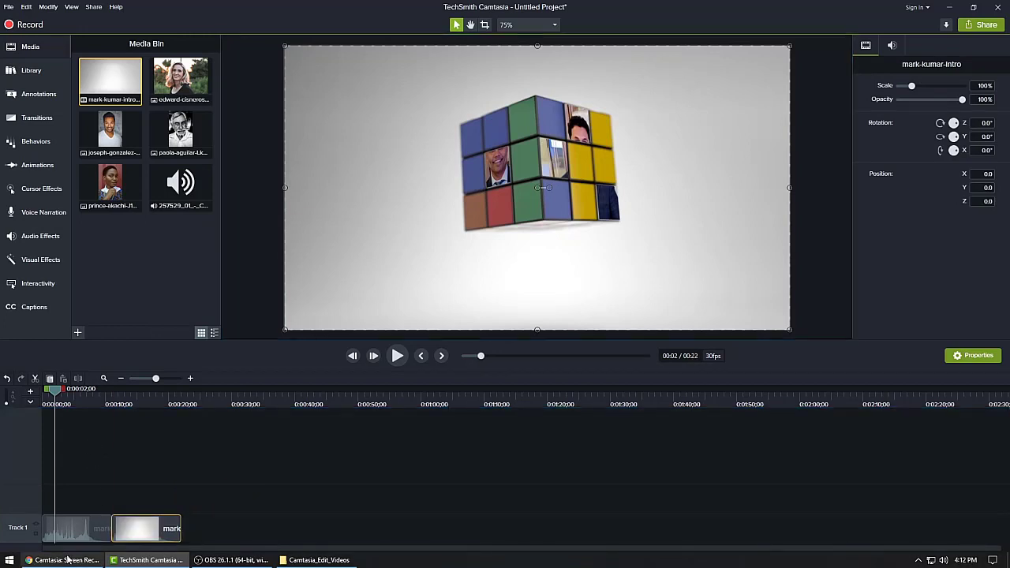
{"action": "left_click", "coordinate": [69, 527]}
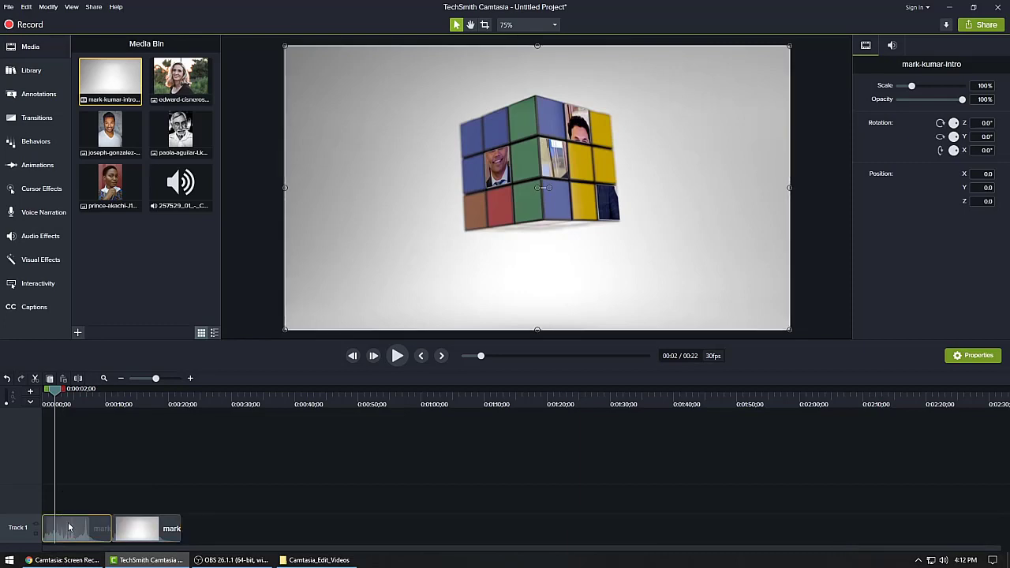
{"action": "left_click", "coordinate": [139, 527]}
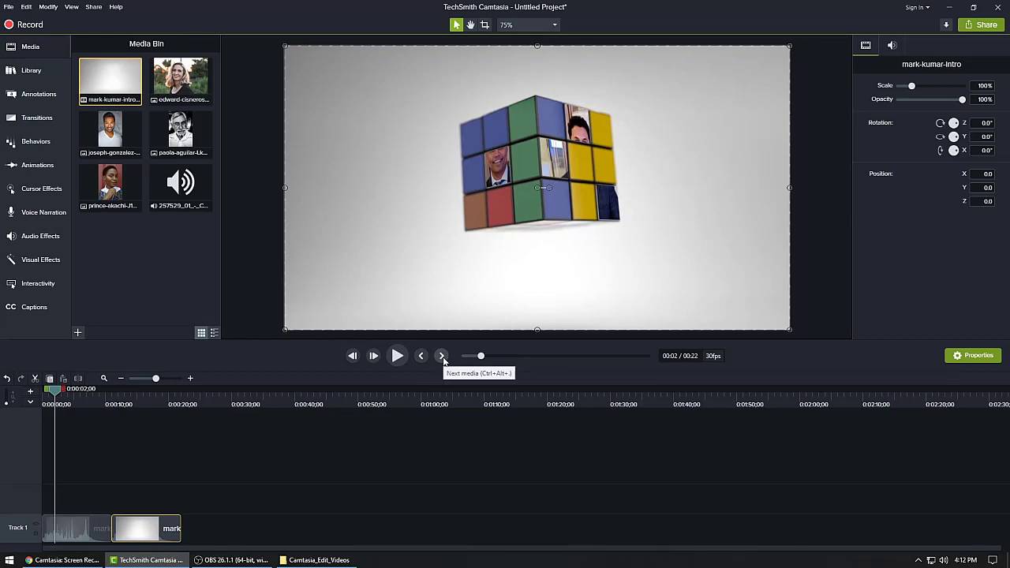
- Jump the playhead to the next media, preview the second intro clip, and return to its start using Previous media
{"action": "left_click", "coordinate": [443, 356]}
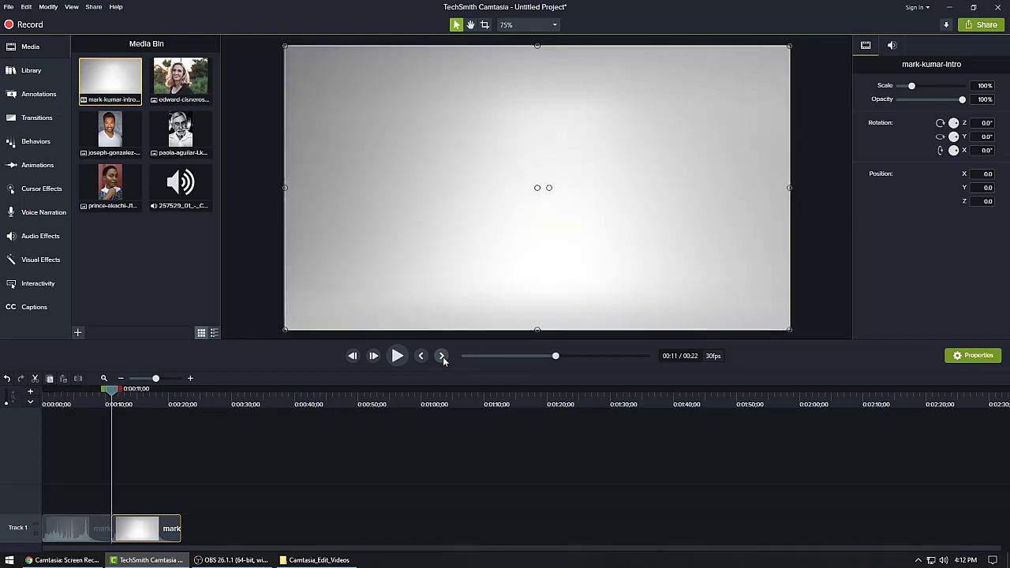
{"action": "left_click", "coordinate": [398, 356]}
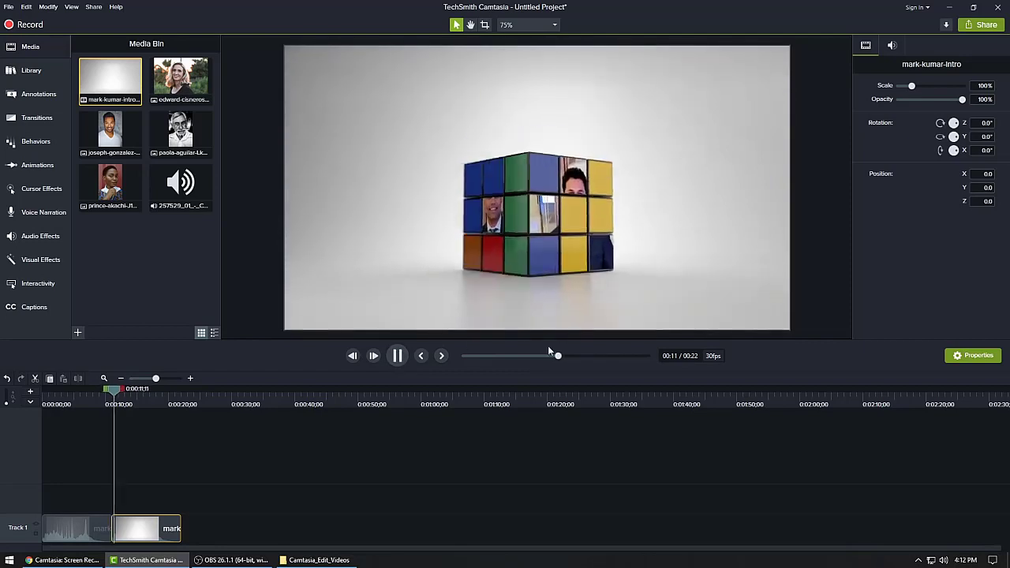
{"action": "left_click", "coordinate": [149, 399]}
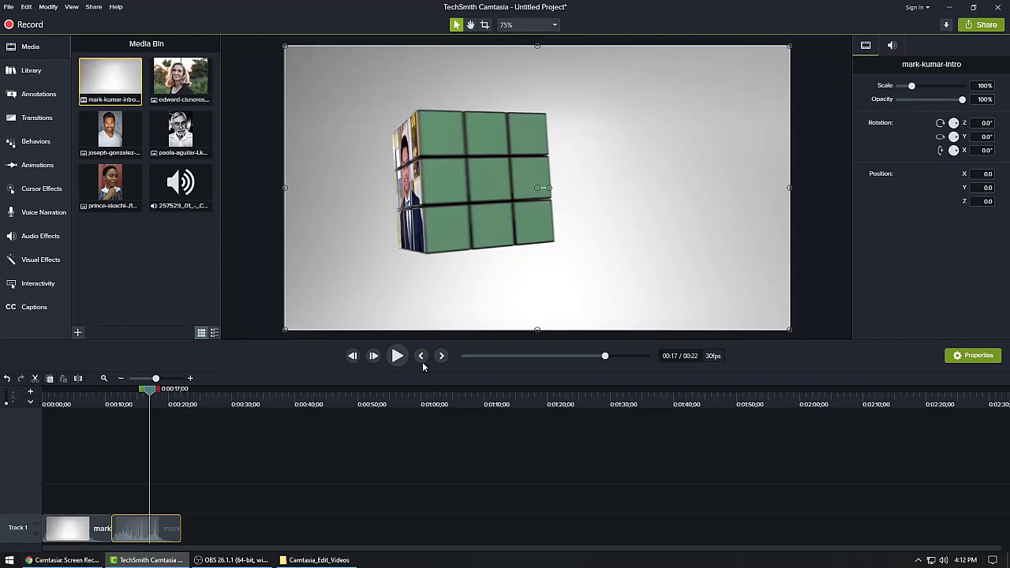
{"action": "left_click", "coordinate": [422, 356]}
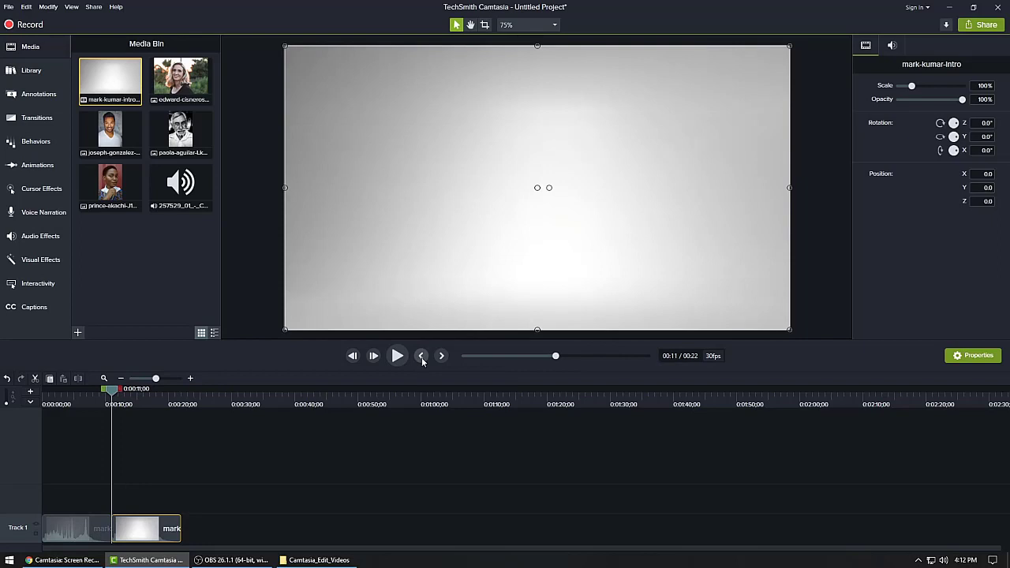
{"action": "left_click_drag", "start_coordinate": [111, 389], "coordinate": [158, 396]}
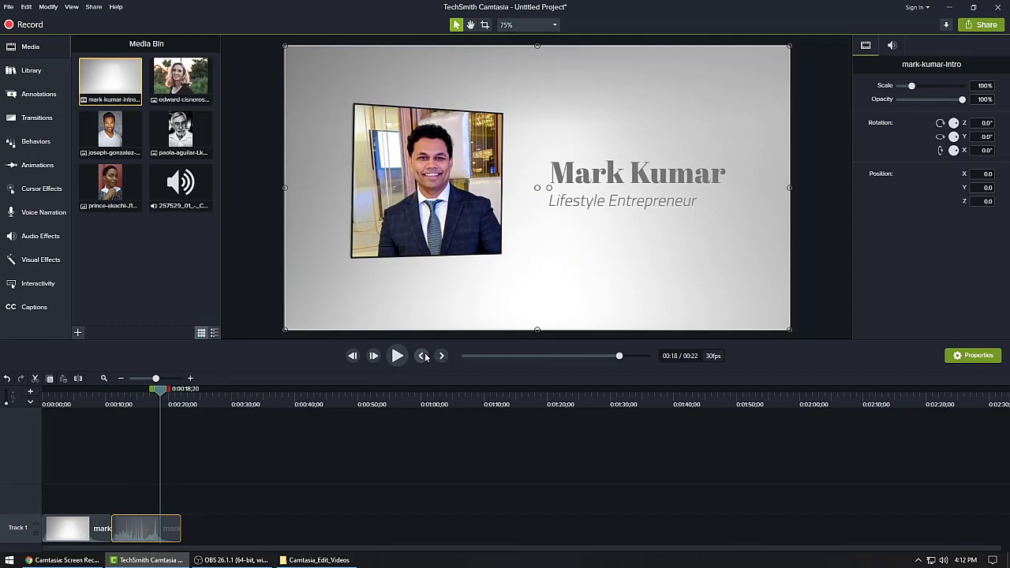
{"action": "left_click", "coordinate": [422, 357]}
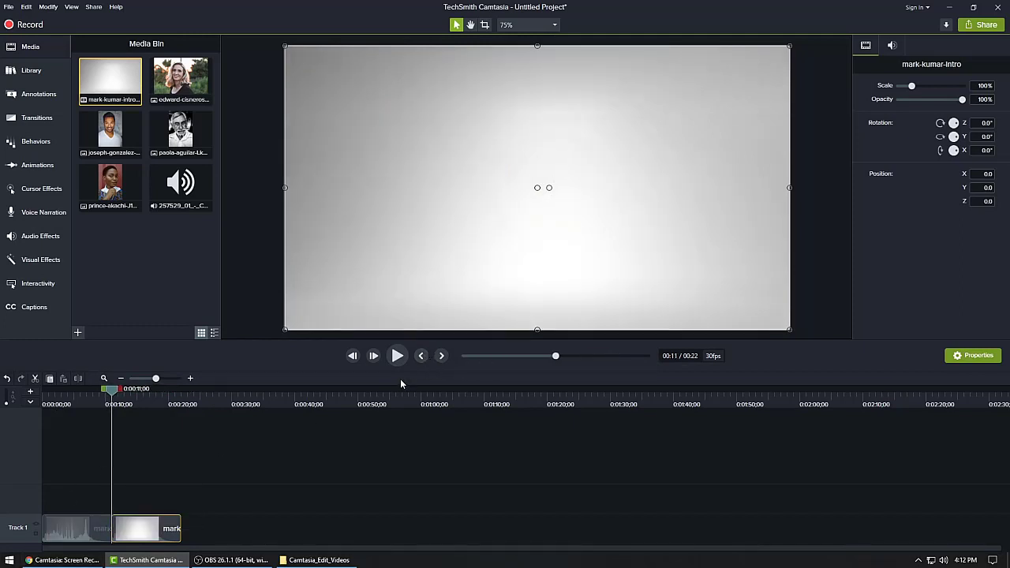
- Return the playhead to the start of the timeline and delete the second intro clip from Track 1
{"action": "left_click", "coordinate": [421, 356]}
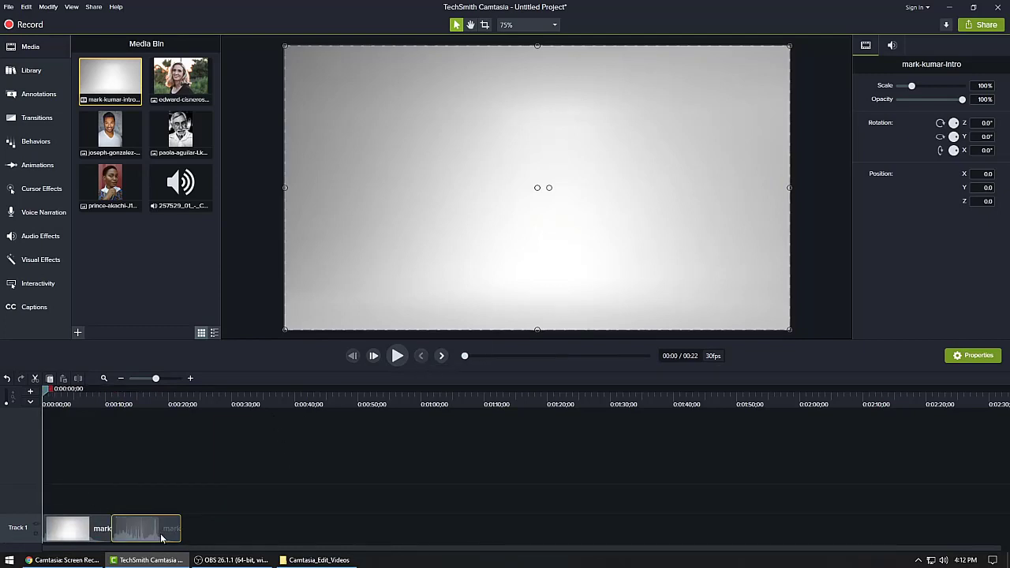
{"action": "key", "text": "Delete"}
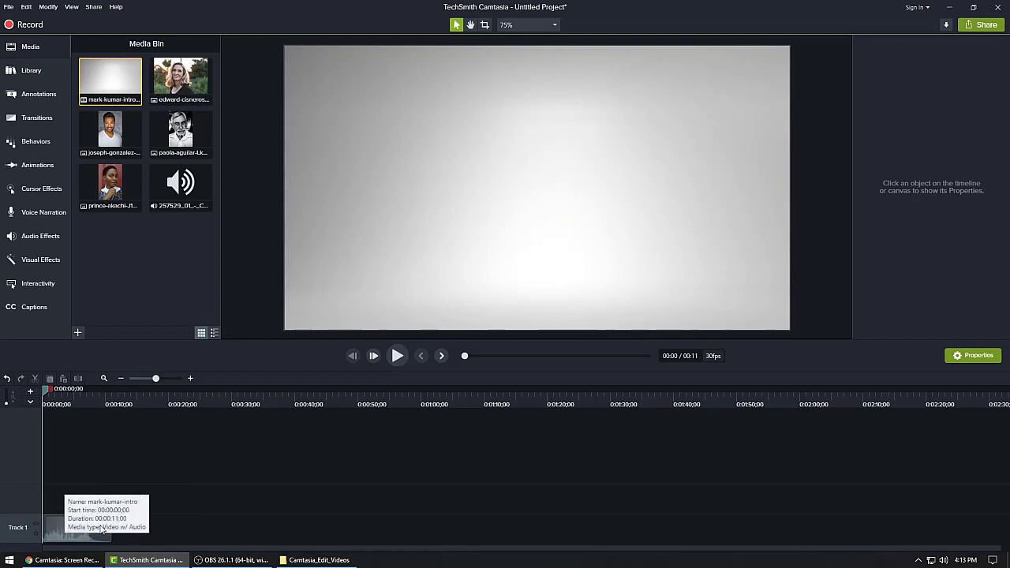
- Play the remaining intro clip, and scrub the playhead from its beginning to about 0:00:10;28
{"action": "left_click", "coordinate": [397, 359]}
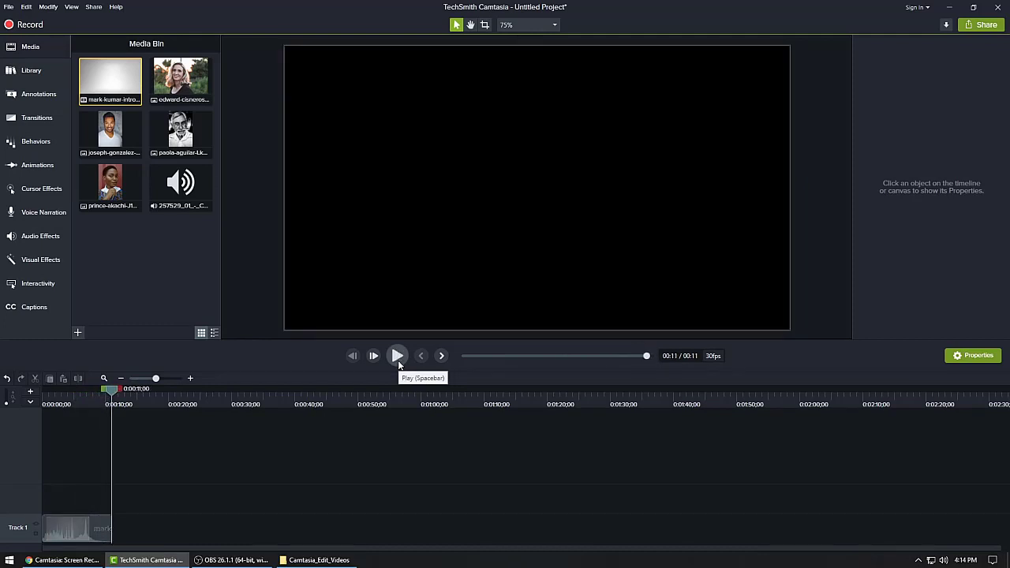
{"action": "left_click", "coordinate": [398, 356]}
{"action": "left_click", "coordinate": [397, 356]}
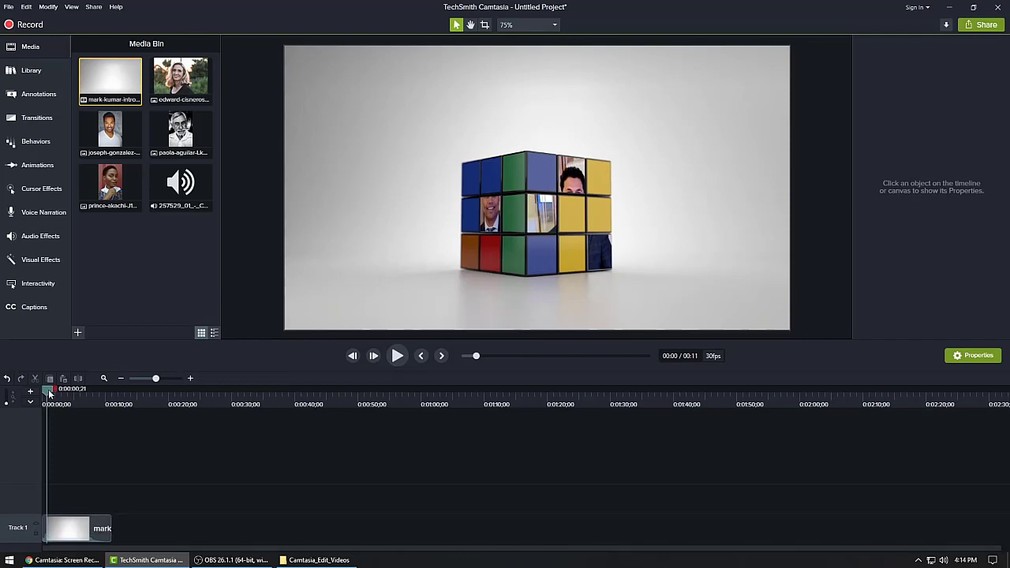
{"action": "mouse_move", "coordinate": [49, 393]}
{"action": "left_mouse_down"}
{"action": "mouse_move", "coordinate": [89, 390]}
{"action": "mouse_move", "coordinate": [50, 389]}
{"action": "left_mouse_up"}
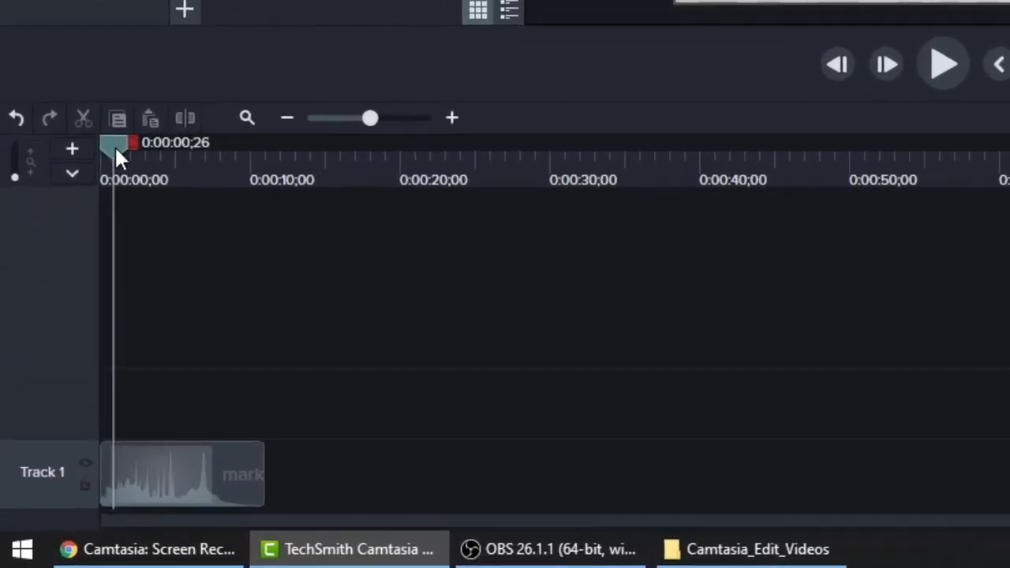
{"action": "left_click_drag", "start_coordinate": [116, 150], "coordinate": [266, 156]}
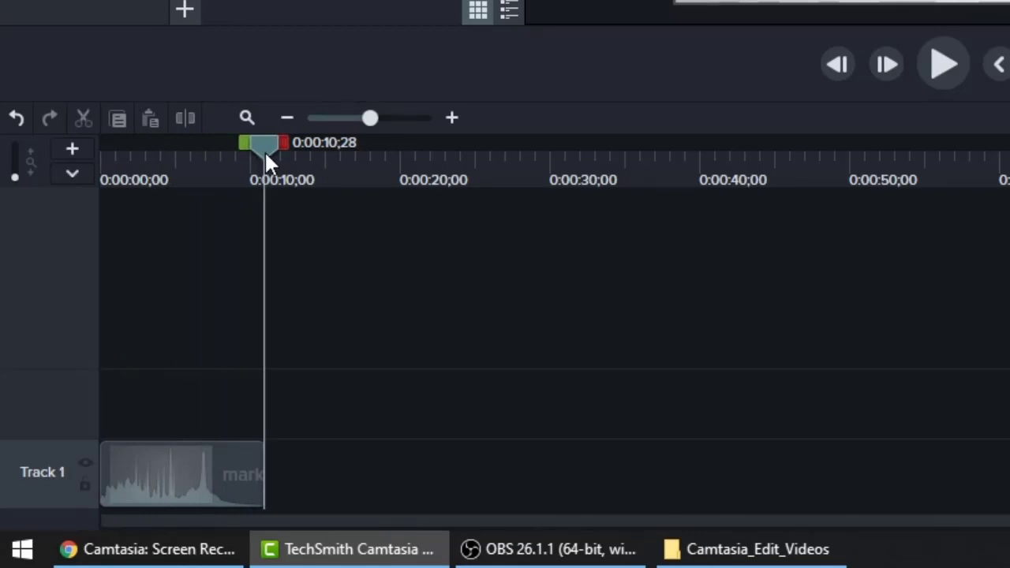
- Zoom in on the timeline and scrub the playhead to the intro clip's beginning and up to about 0:00:01;29
{"action": "left_click_drag", "start_coordinate": [266, 156], "coordinate": [265, 157]}
{"action": "left_click", "coordinate": [454, 120]}
{"action": "left_click", "coordinate": [454, 120]}
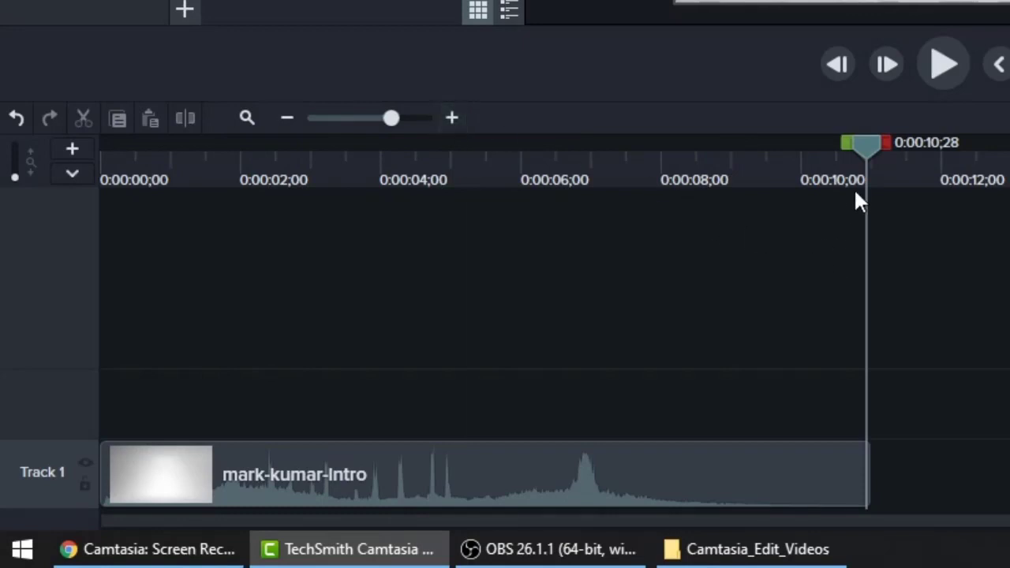
{"action": "left_click_drag", "start_coordinate": [865, 146], "coordinate": [110, 231]}
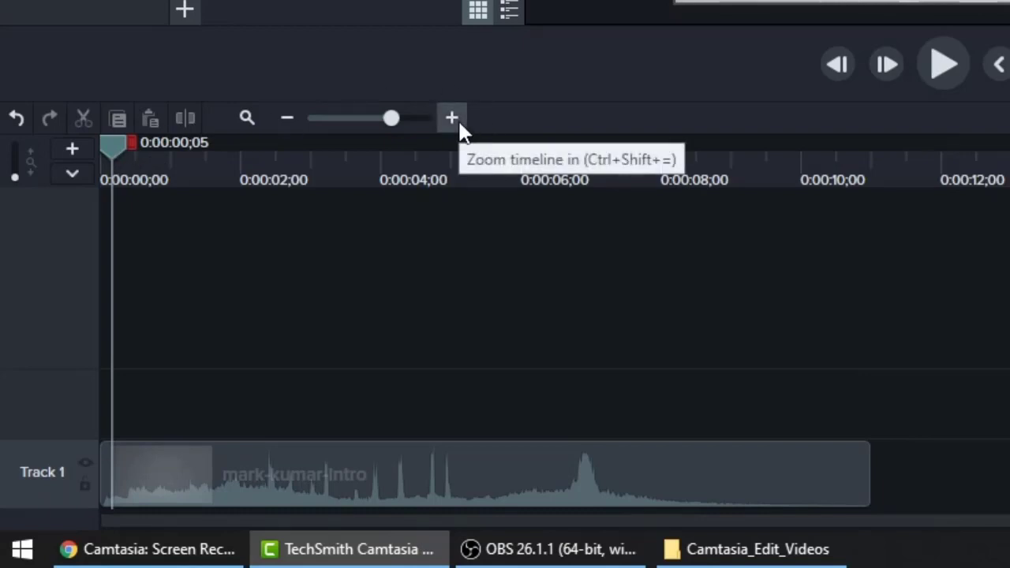
{"action": "left_click_drag", "start_coordinate": [111, 146], "coordinate": [239, 155]}
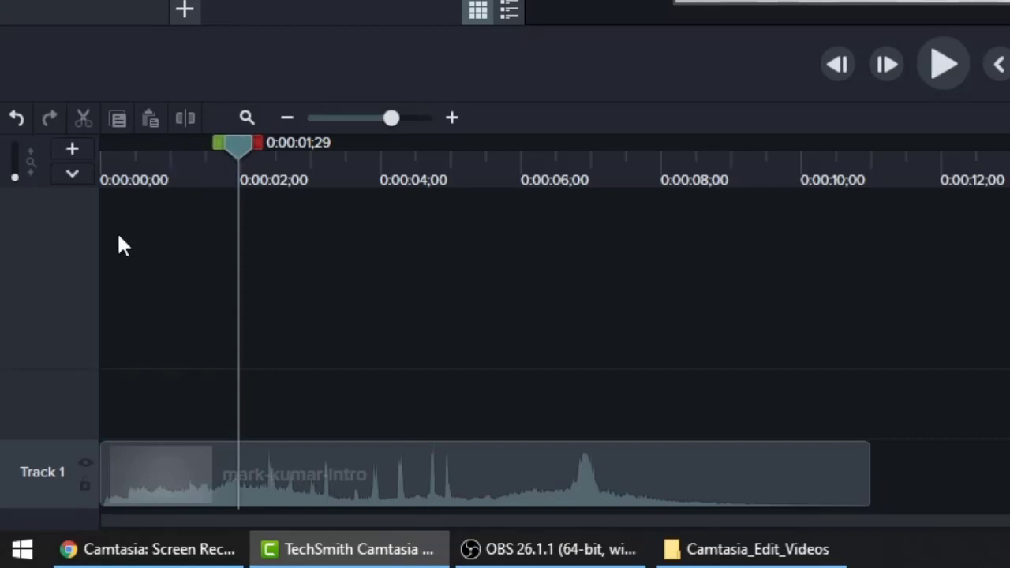
- Magnify the timeline to its maximum zoom, scrub the playhead to about 0:00:01;03, and zoom back out
{"action": "left_click", "coordinate": [445, 123]}
{"action": "left_click", "coordinate": [445, 125]}
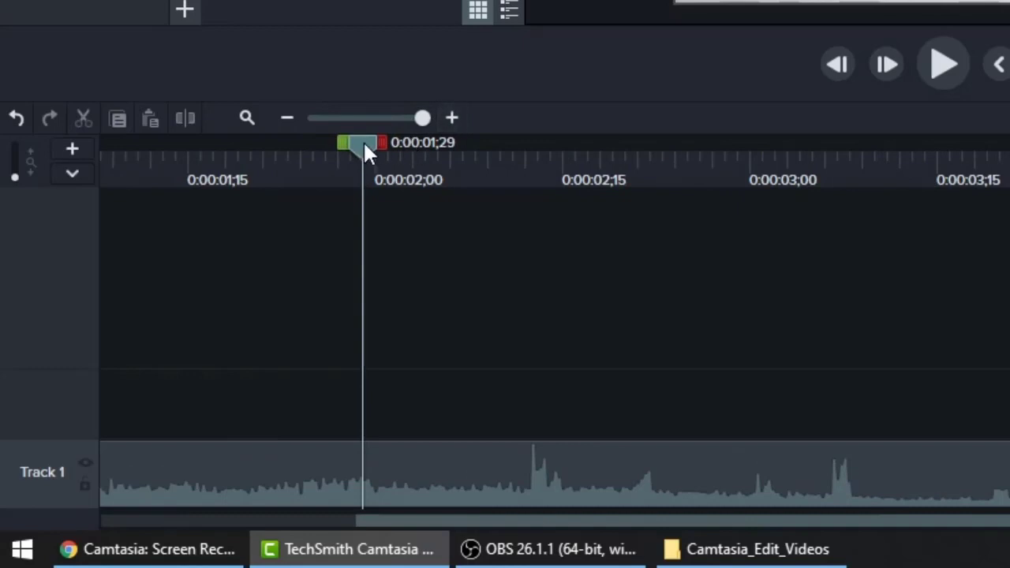
{"action": "mouse_move", "coordinate": [356, 142]}
{"action": "left_mouse_down"}
{"action": "mouse_move", "coordinate": [3, 128]}
{"action": "mouse_move", "coordinate": [121, 142]}
{"action": "mouse_move", "coordinate": [510, 147]}
{"action": "left_mouse_up"}
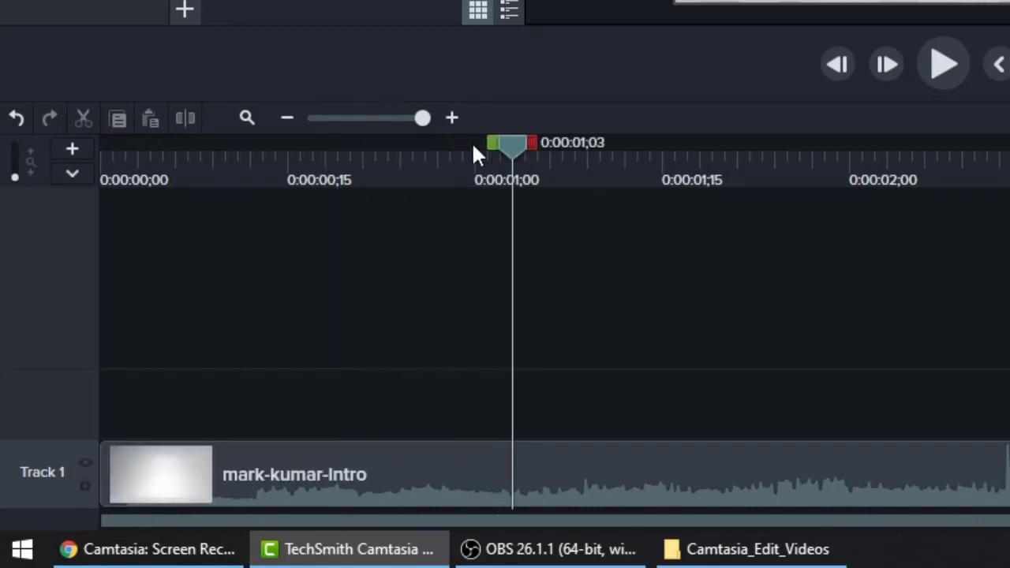
{"action": "left_click", "coordinate": [285, 115]}
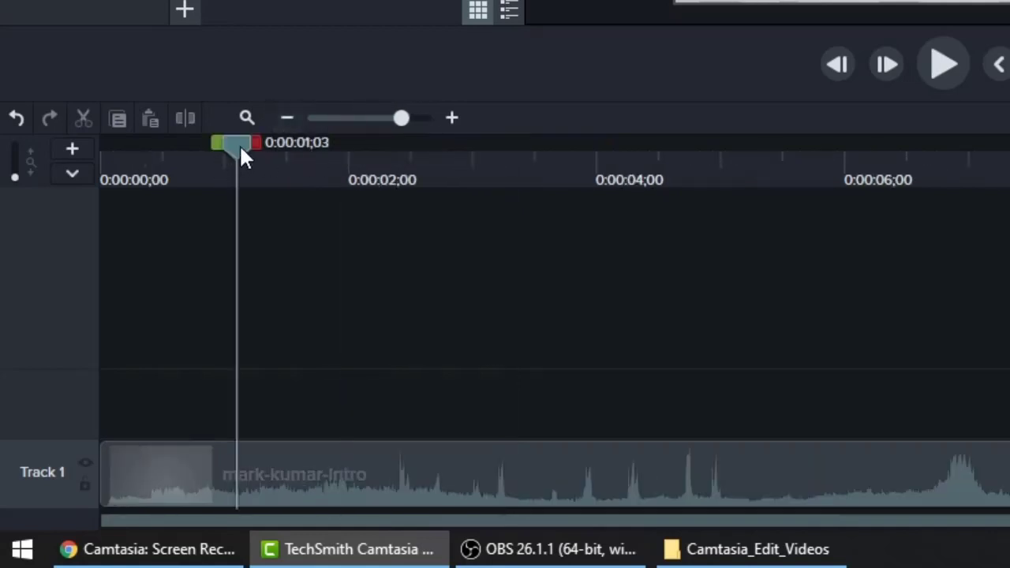
- Select the intro clip on Track 1 and scrub the playhead near its end to about 0:00:08;12
{"action": "left_click_drag", "start_coordinate": [242, 150], "coordinate": [1009, 233]}
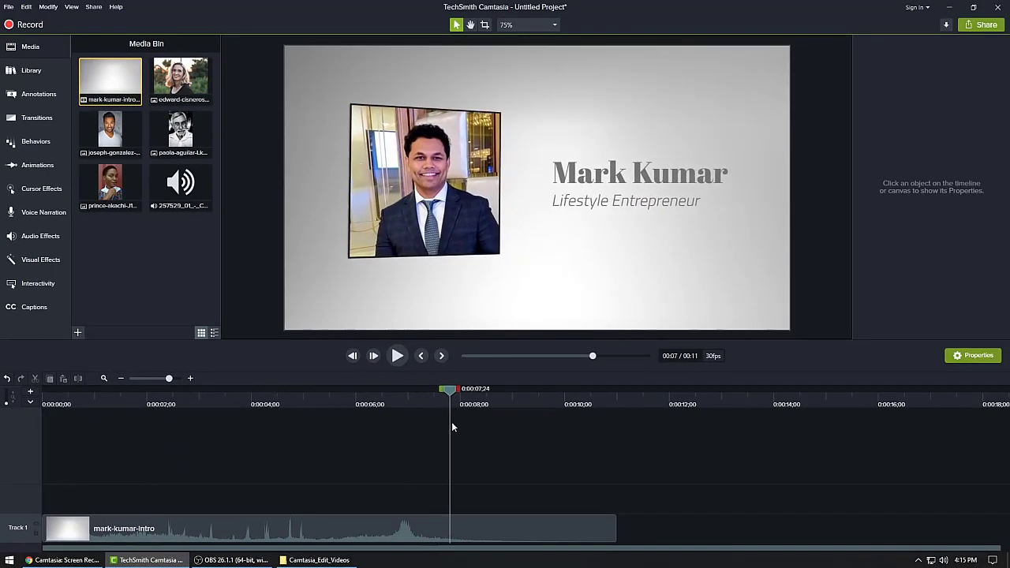
{"action": "left_click_drag", "start_coordinate": [452, 422], "coordinate": [518, 455]}
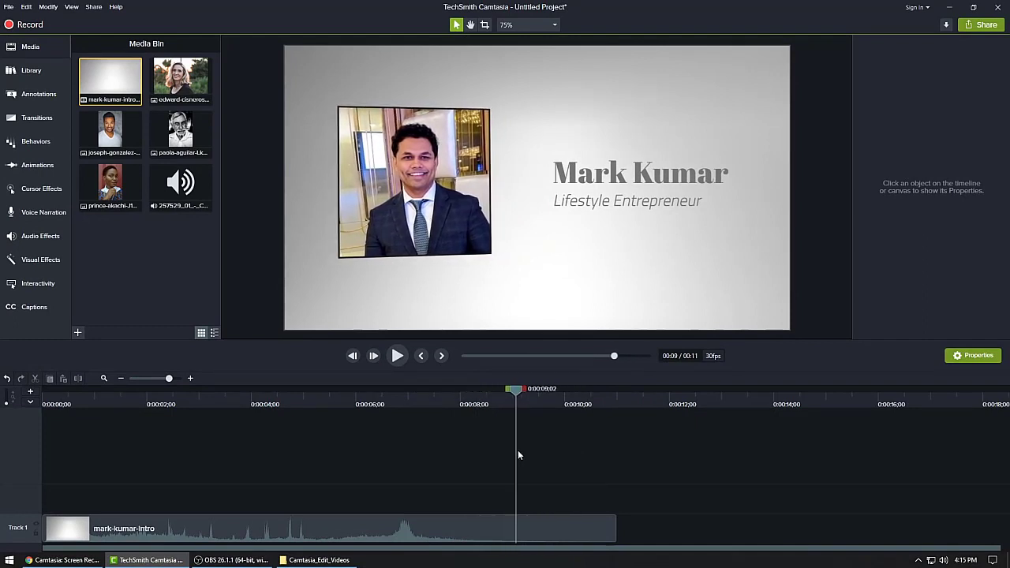
{"action": "left_click", "coordinate": [525, 533]}
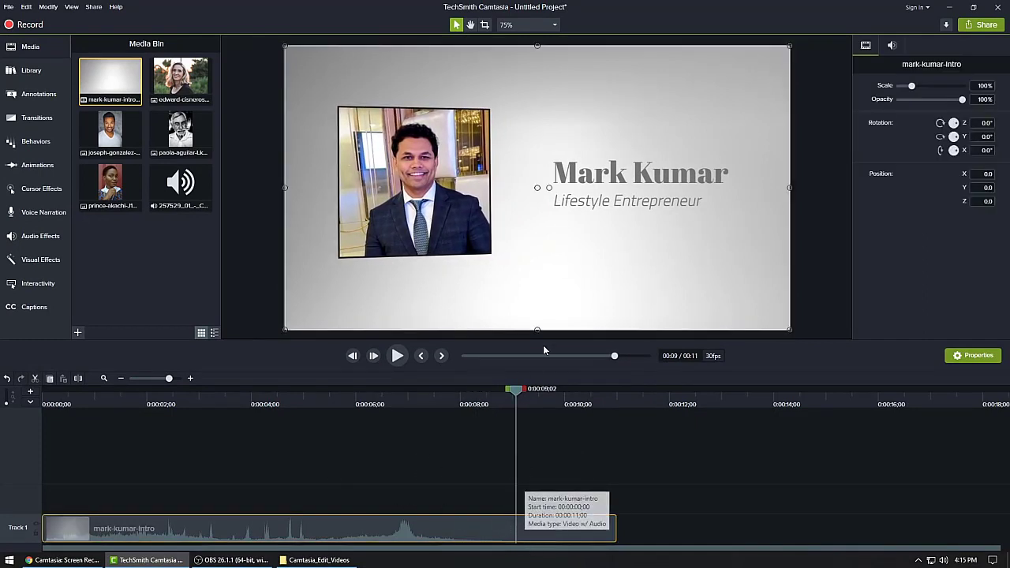
{"action": "left_click_drag", "start_coordinate": [516, 390], "coordinate": [478, 405]}
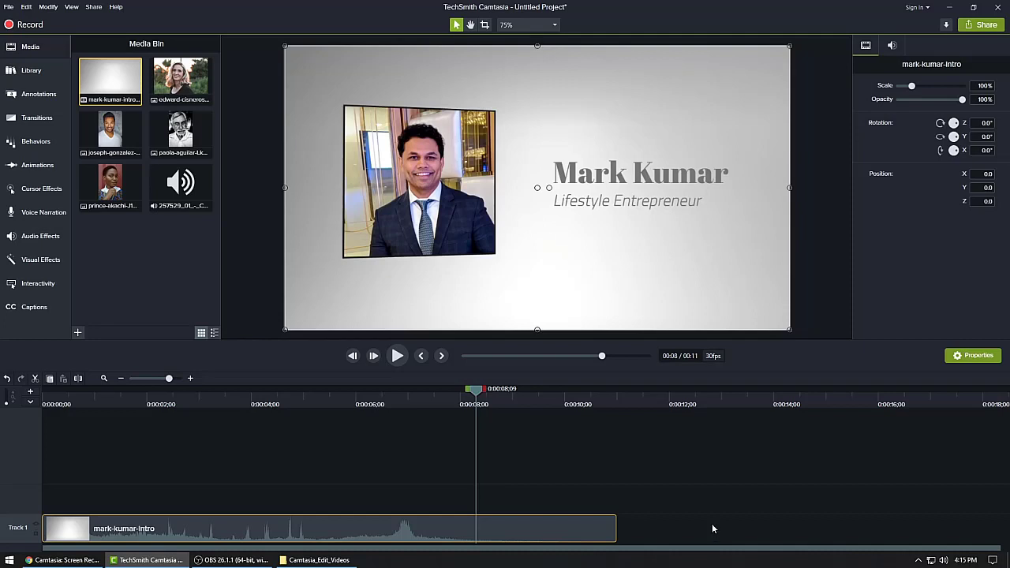
{"action": "mouse_move", "coordinate": [477, 390]}
{"action": "left_mouse_down"}
{"action": "mouse_move", "coordinate": [465, 390]}
{"action": "mouse_move", "coordinate": [481, 398]}
{"action": "left_mouse_up"}
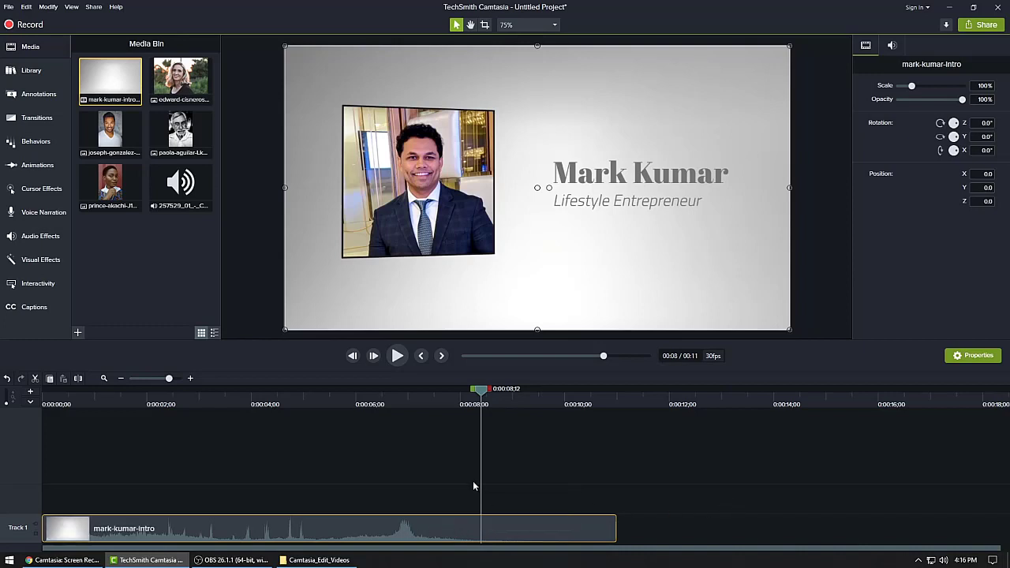
- Position the playhead at 0:00:08;13 and split the selected intro clip there
{"action": "left_click", "coordinate": [436, 398]}
{"action": "left_click_drag", "start_coordinate": [385, 398], "coordinate": [479, 408]}
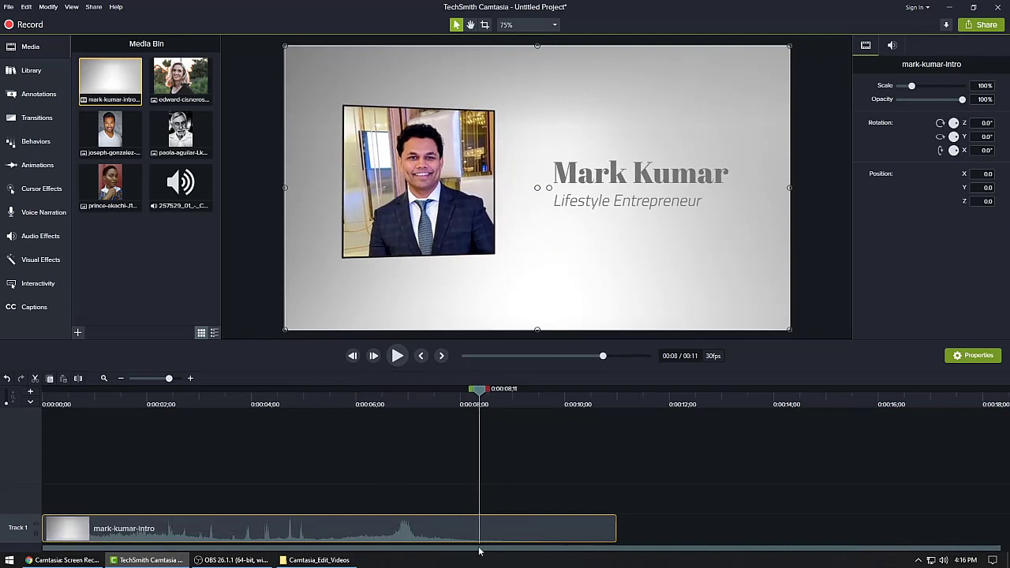
{"action": "left_click_drag", "start_coordinate": [479, 394], "coordinate": [483, 410]}
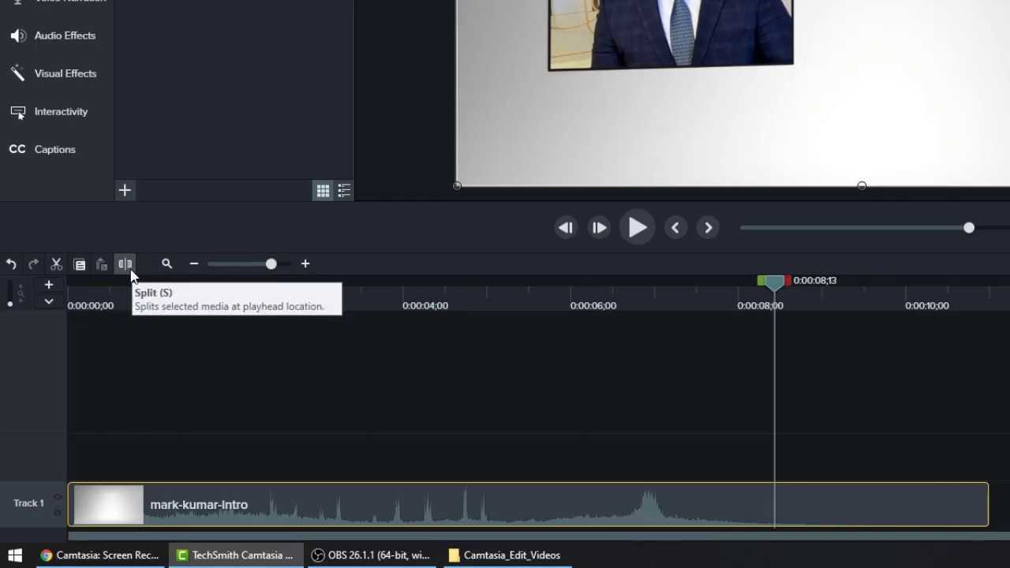
{"action": "key", "text": "s"}
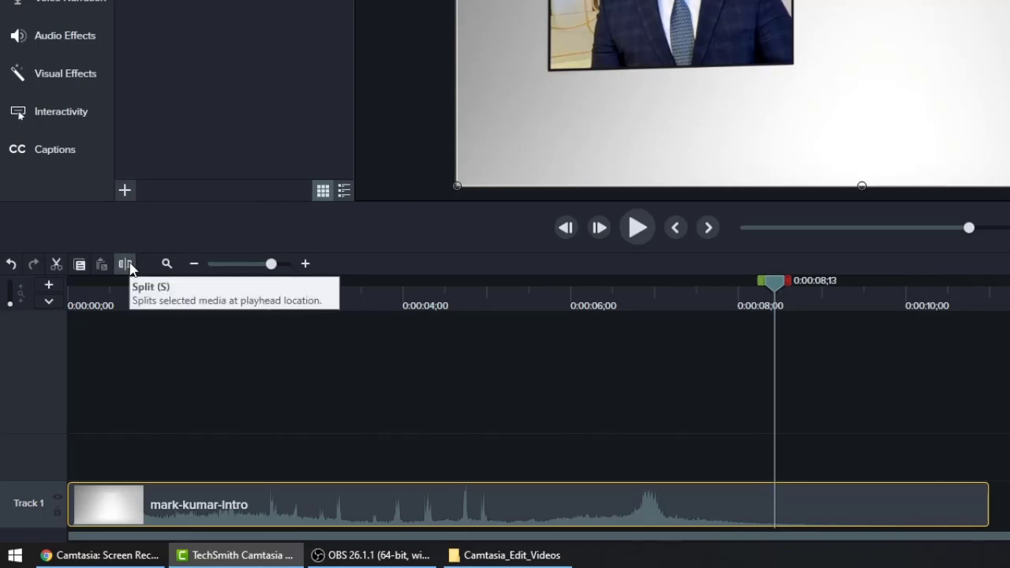
{"action": "left_click", "coordinate": [126, 264]}
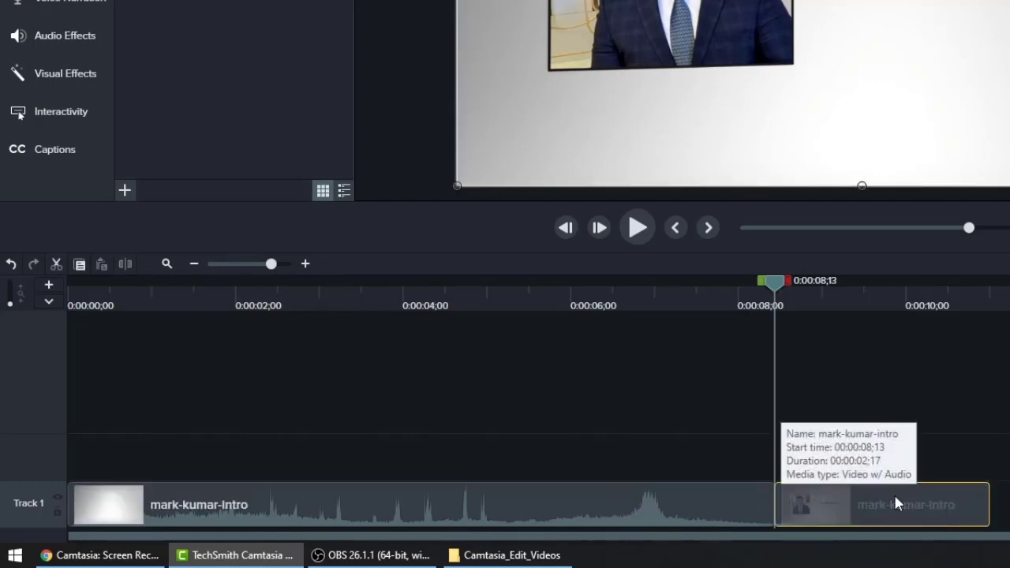
- Separate and delete the trailing piece of the split intro clip, and set the playhead at 0:00:08;13, the end of the remaining piece
{"action": "left_click_drag", "start_coordinate": [886, 512], "coordinate": [908, 498]}
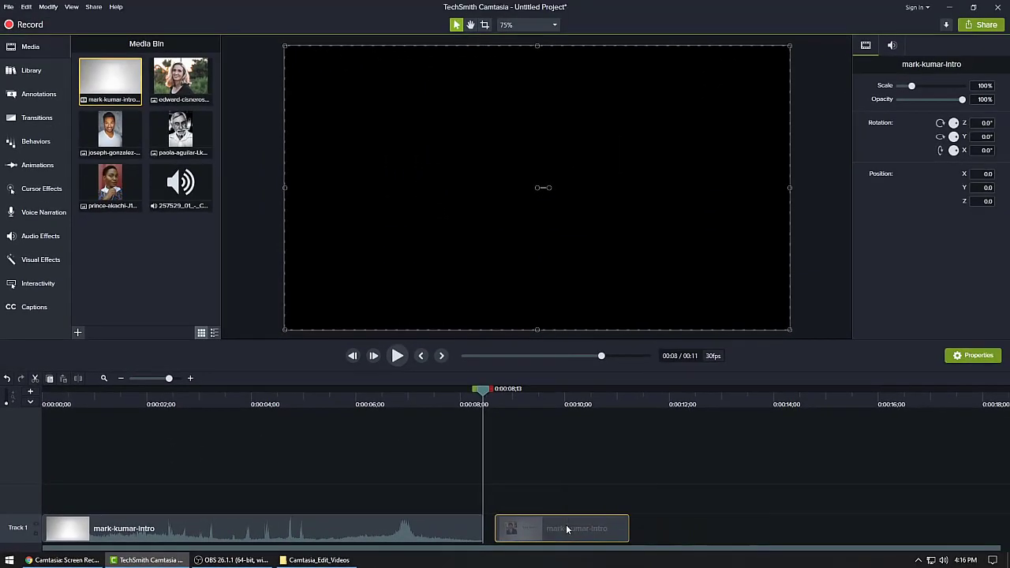
{"action": "key", "text": "Escape"}
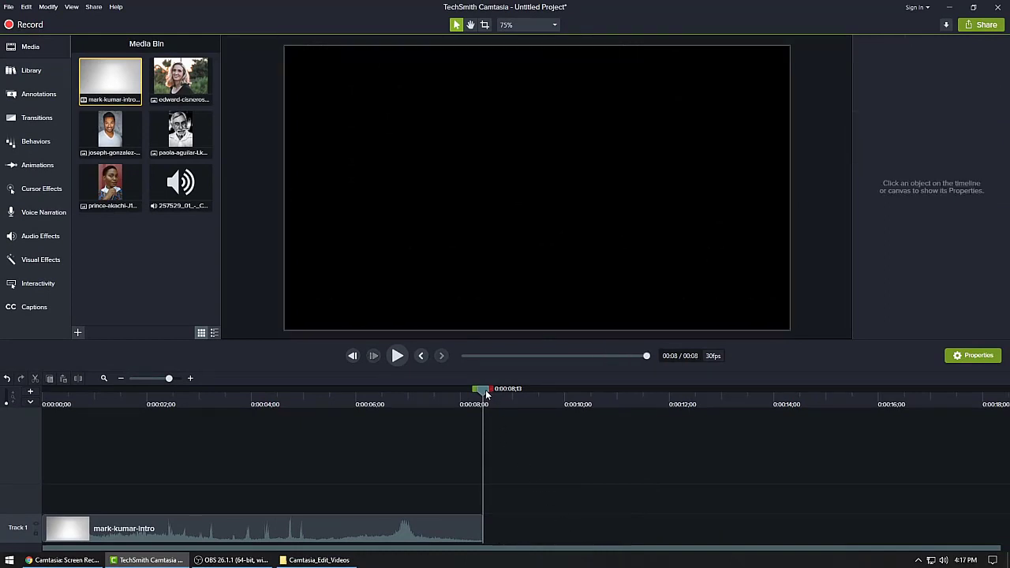
{"action": "left_click_drag", "start_coordinate": [483, 390], "coordinate": [485, 449]}
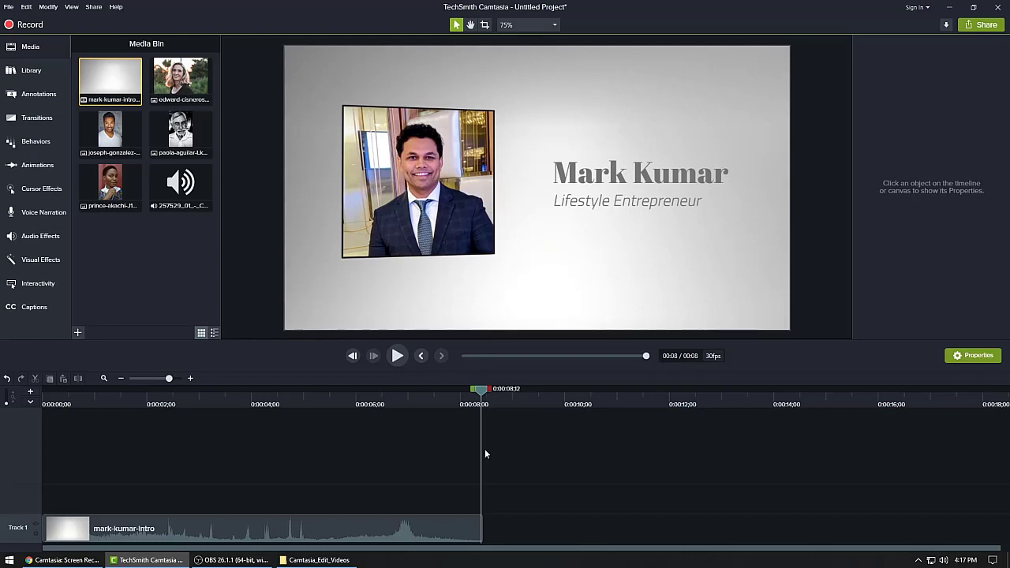
{"action": "left_click_drag", "start_coordinate": [485, 450], "coordinate": [487, 450]}
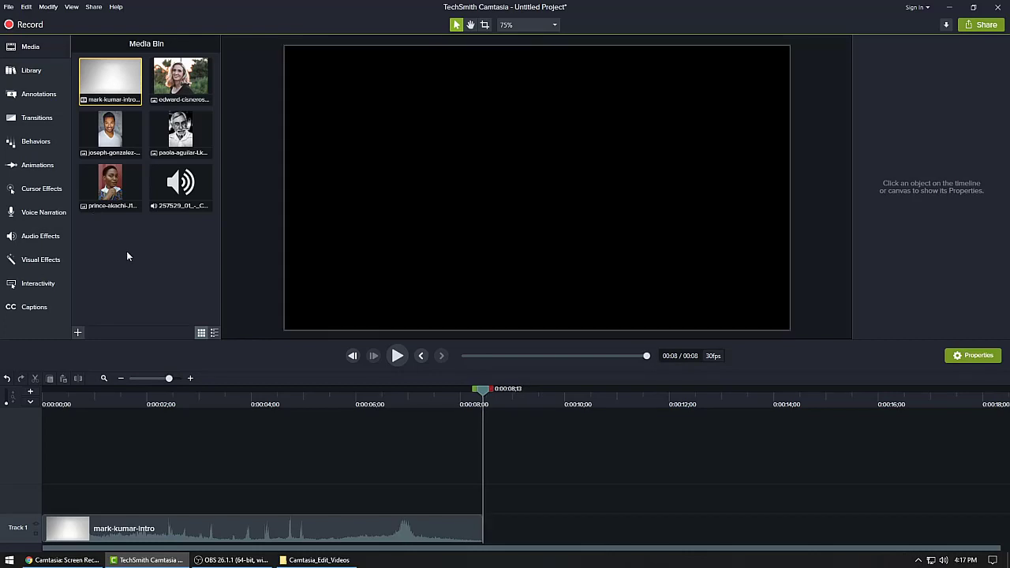
- Add the blonde woman's portrait photo to Track 1 directly after the trimmed intro clip
{"action": "left_click", "coordinate": [180, 82]}
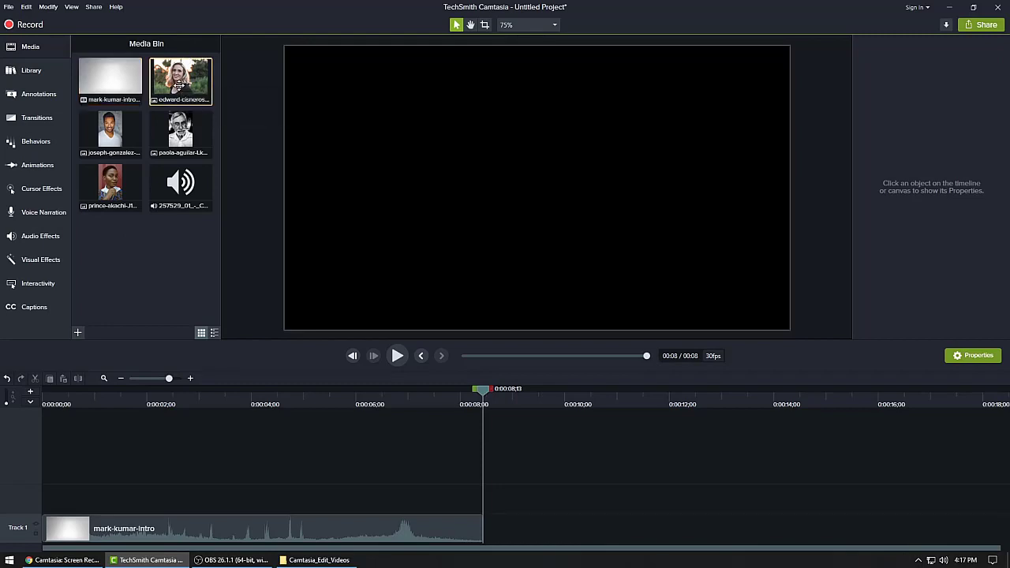
{"action": "left_click_drag", "start_coordinate": [180, 82], "coordinate": [467, 541]}
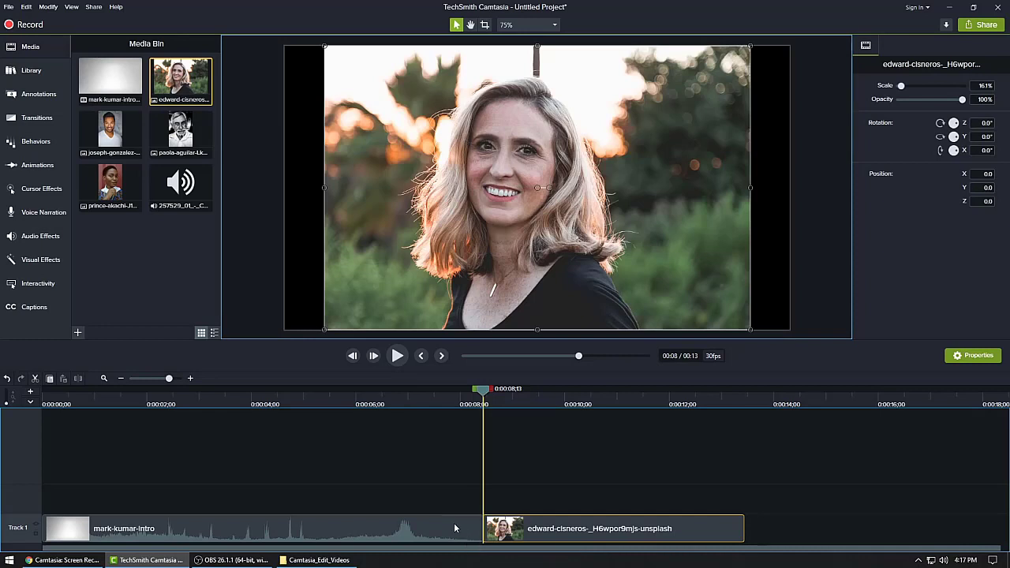
{"action": "left_click", "coordinate": [245, 221]}
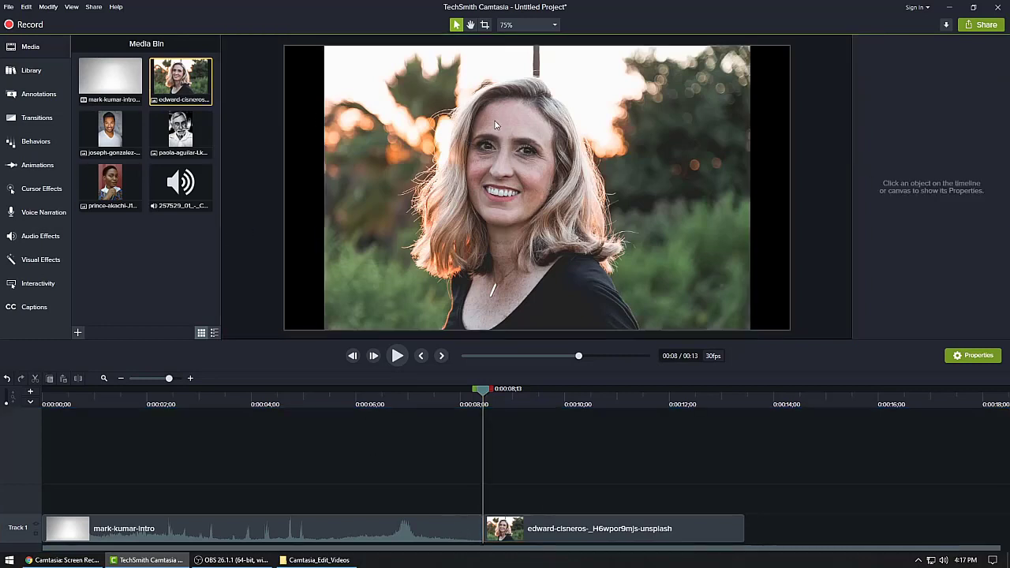
- Select the portrait photo on the canvas and shrink it proportionally to about 12.3% scale
{"action": "left_click", "coordinate": [580, 180]}
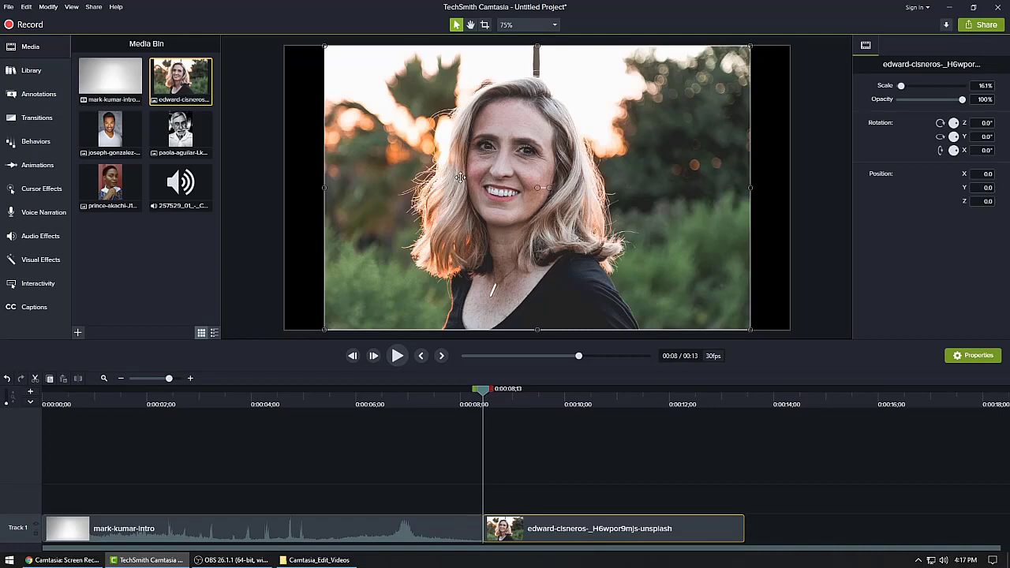
{"action": "left_click", "coordinate": [824, 195]}
{"action": "left_click", "coordinate": [643, 190]}
{"action": "left_click_drag", "start_coordinate": [750, 329], "coordinate": [565, 207]}
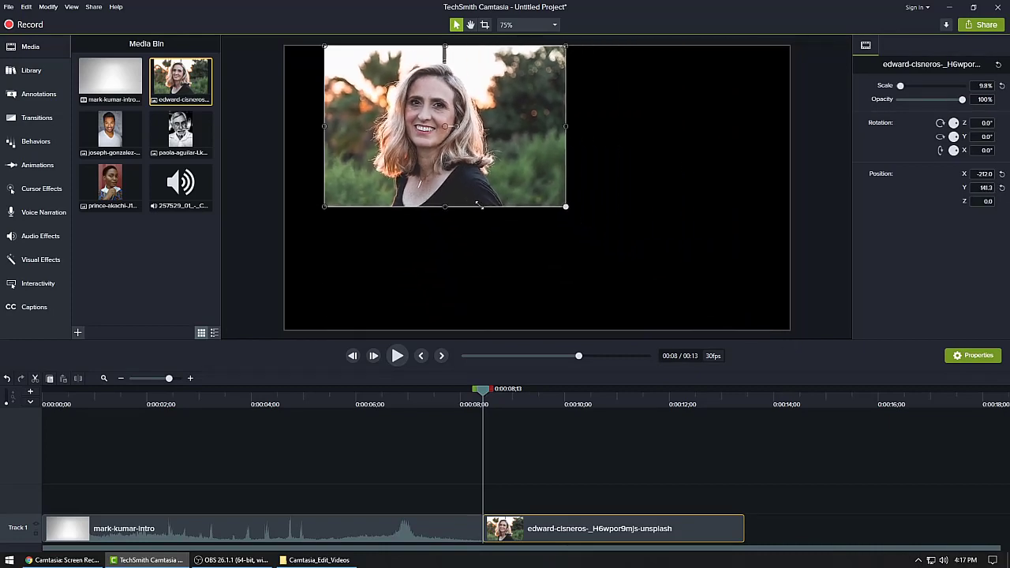
{"action": "left_click_drag", "start_coordinate": [477, 205], "coordinate": [651, 213]}
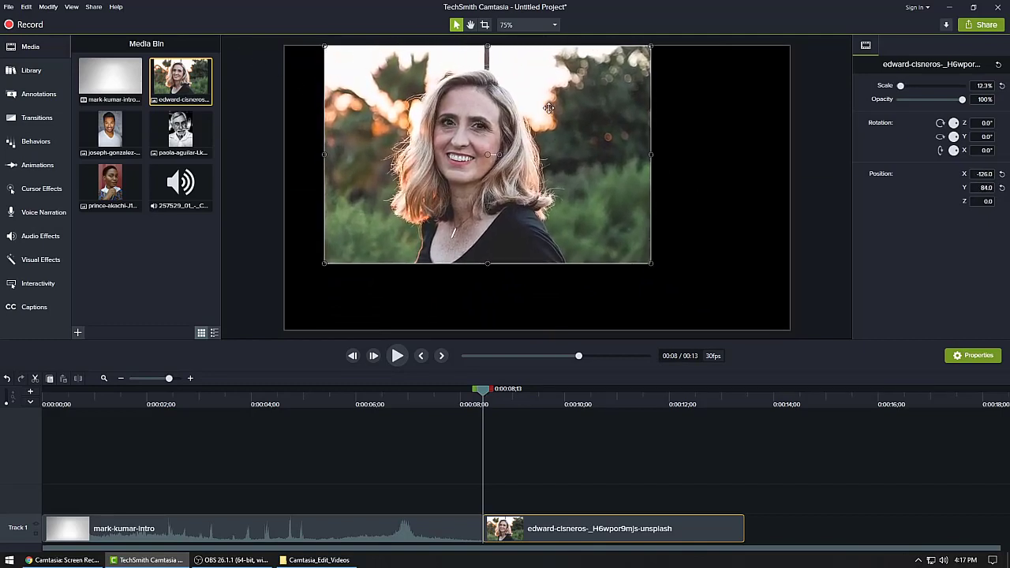
- Move the portrait photo partly beyond the canvas's right edge and back to about X 30, Y 0
{"action": "left_click_drag", "start_coordinate": [523, 77], "coordinate": [528, 112]}
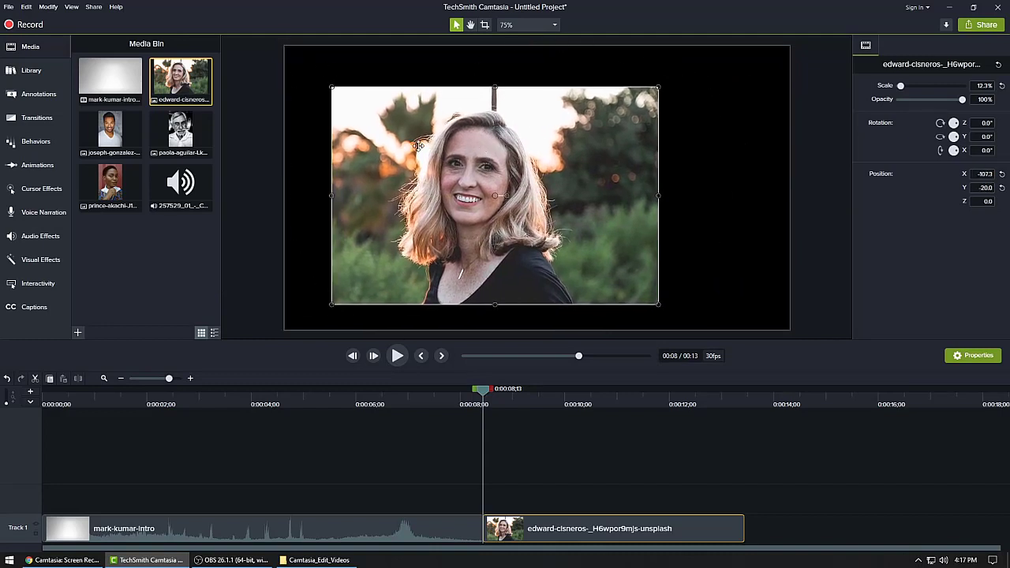
{"action": "left_click_drag", "start_coordinate": [388, 140], "coordinate": [776, 133]}
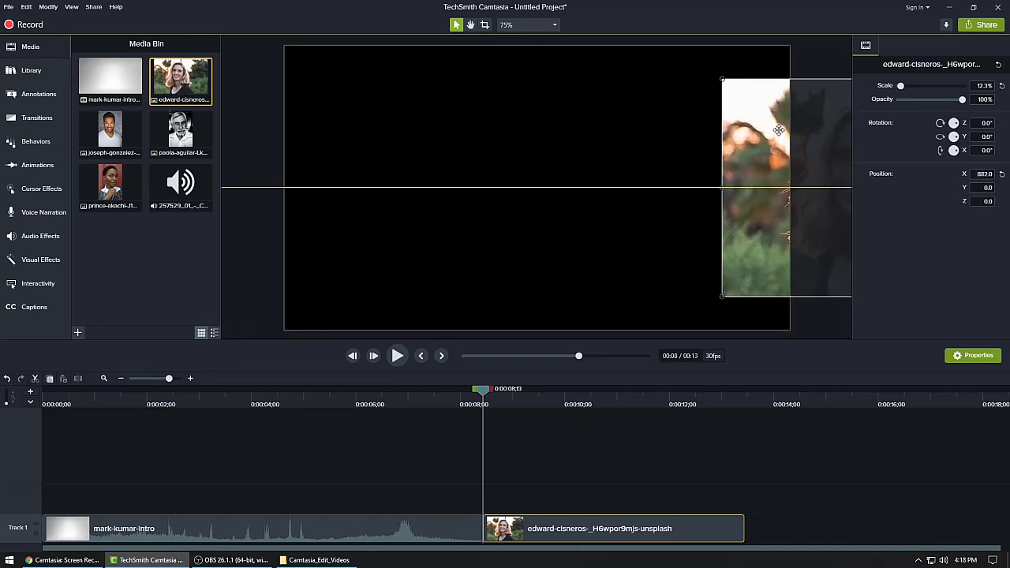
{"action": "left_click_drag", "start_coordinate": [778, 130], "coordinate": [777, 133]}
{"action": "left_click", "coordinate": [247, 221]}
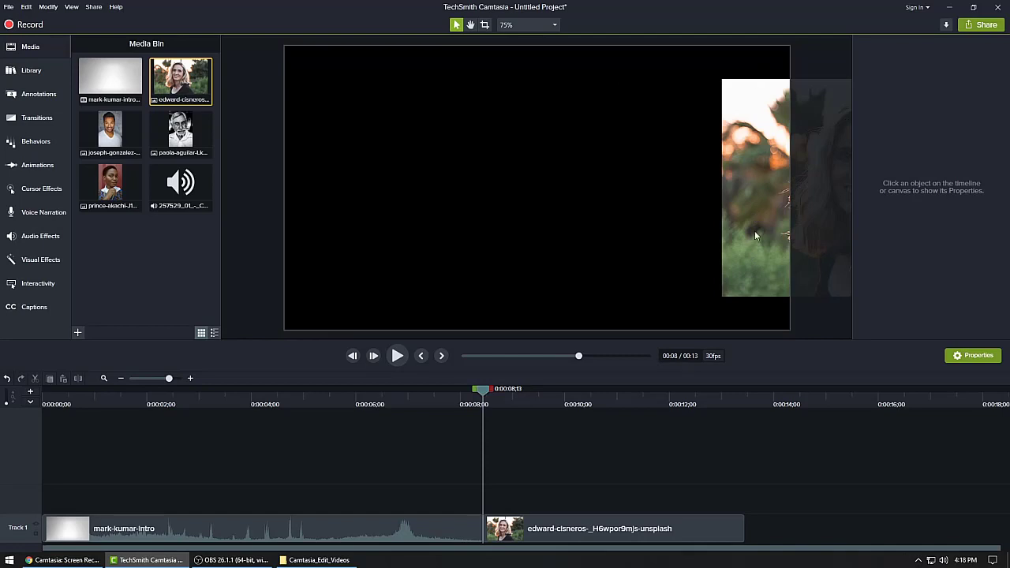
{"action": "left_click_drag", "start_coordinate": [758, 210], "coordinate": [427, 214]}
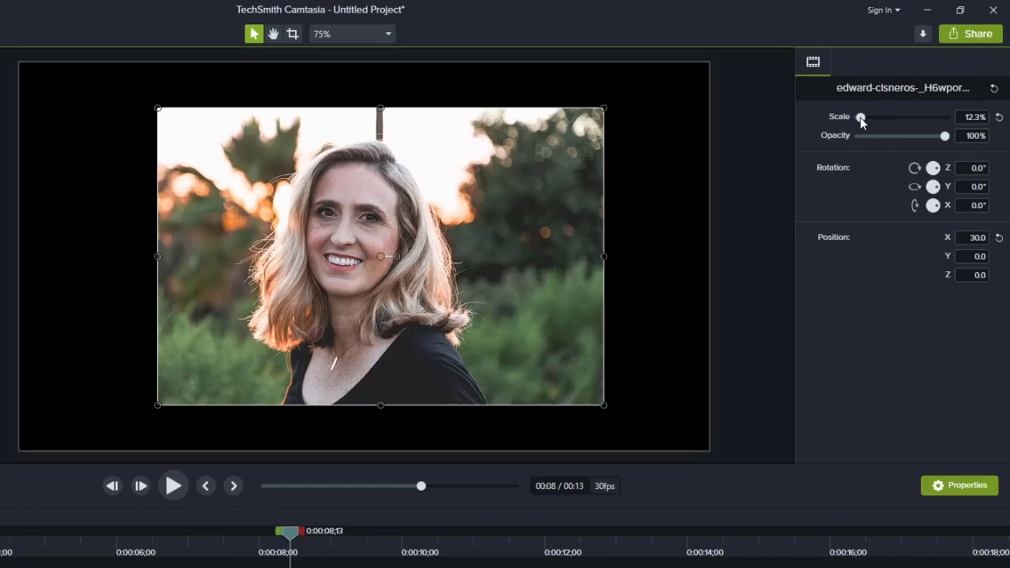
- Enlarge the portrait photo slightly to about 12.5% scale
{"action": "mouse_move", "coordinate": [861, 117]}
{"action": "left_mouse_down"}
{"action": "mouse_move", "coordinate": [872, 118]}
{"action": "mouse_move", "coordinate": [861, 120]}
{"action": "left_mouse_up"}
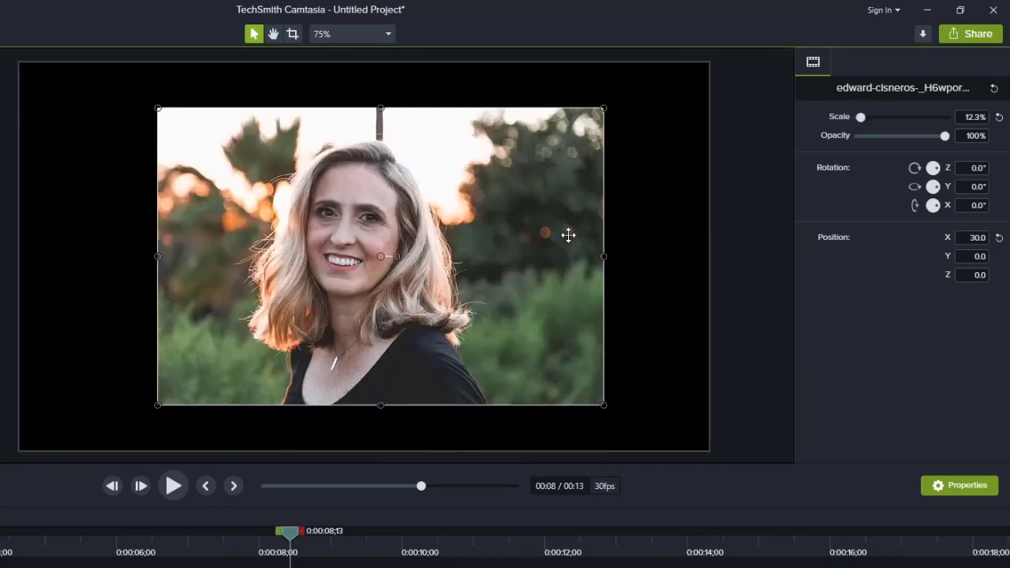
{"action": "mouse_move", "coordinate": [603, 406]}
{"action": "left_mouse_down"}
{"action": "mouse_move", "coordinate": [203, 228]}
{"action": "mouse_move", "coordinate": [442, 282]}
{"action": "mouse_move", "coordinate": [610, 409]}
{"action": "left_mouse_up"}
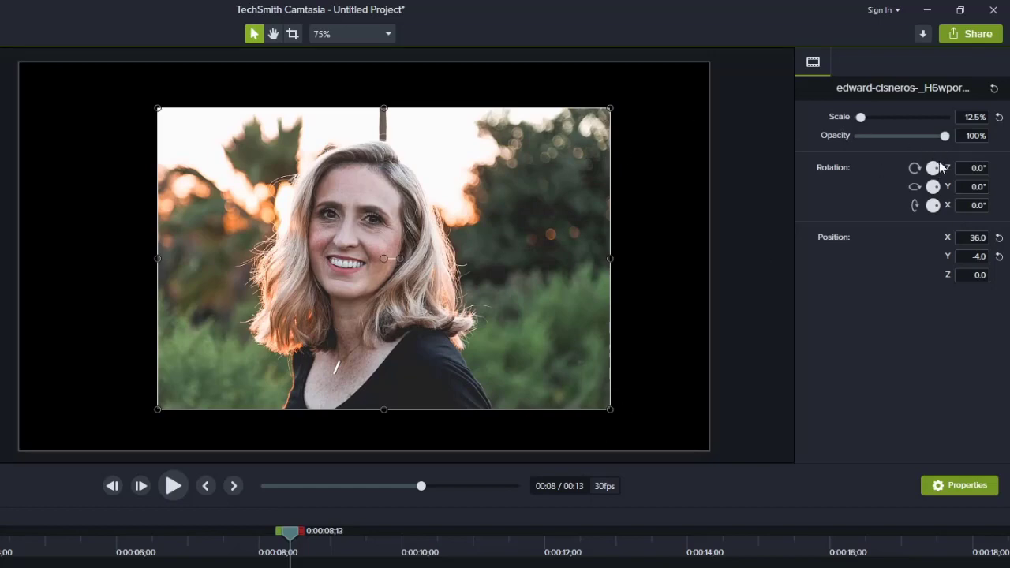
- Rotate the portrait photo 360° about Z, shift it to about X 140, Y 17.3, and reset the rotation
{"action": "mouse_move", "coordinate": [932, 175]}
{"action": "left_mouse_down"}
{"action": "mouse_move", "coordinate": [931, 162]}
{"action": "mouse_move", "coordinate": [918, 166]}
{"action": "mouse_move", "coordinate": [924, 158]}
{"action": "mouse_move", "coordinate": [940, 158]}
{"action": "mouse_move", "coordinate": [944, 176]}
{"action": "left_mouse_up"}
{"action": "left_click_drag", "start_coordinate": [461, 254], "coordinate": [517, 243]}
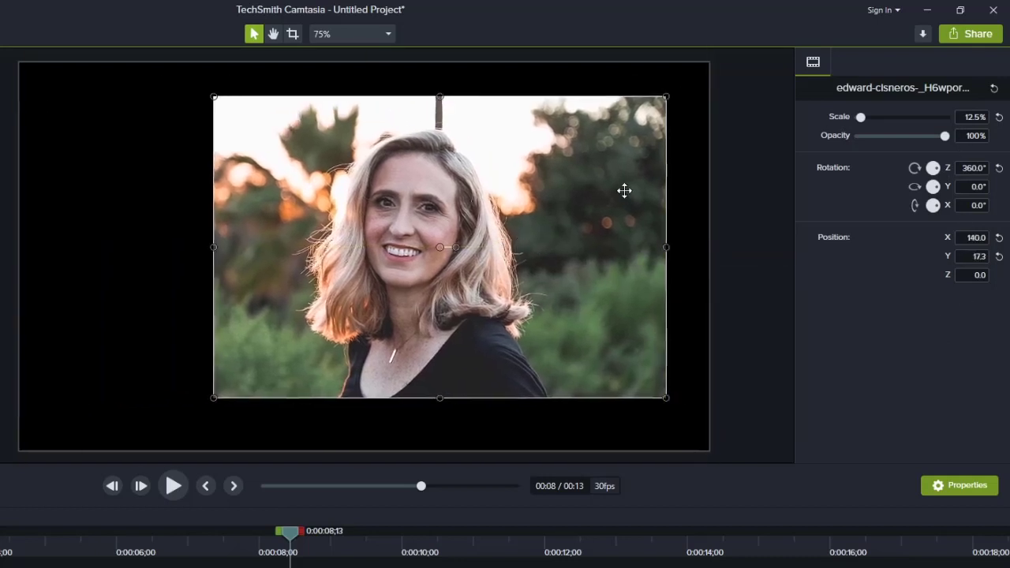
{"action": "left_click", "coordinate": [999, 168]}
- Center the portrait photo on the canvas, shift it left to about X -192, Y 0, and deselect it
{"action": "left_click_drag", "start_coordinate": [458, 268], "coordinate": [384, 277]}
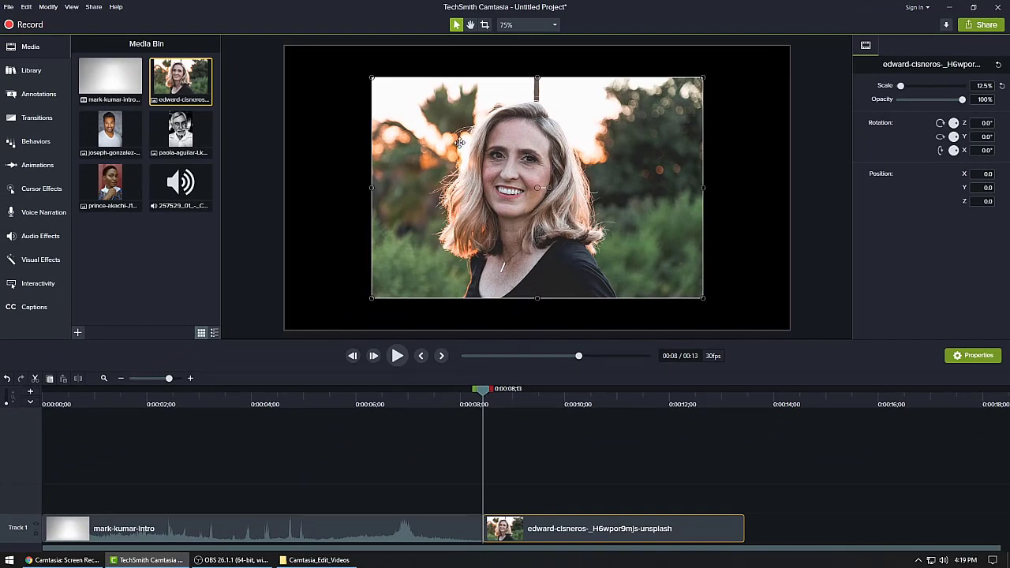
{"action": "left_click_drag", "start_coordinate": [481, 144], "coordinate": [406, 144]}
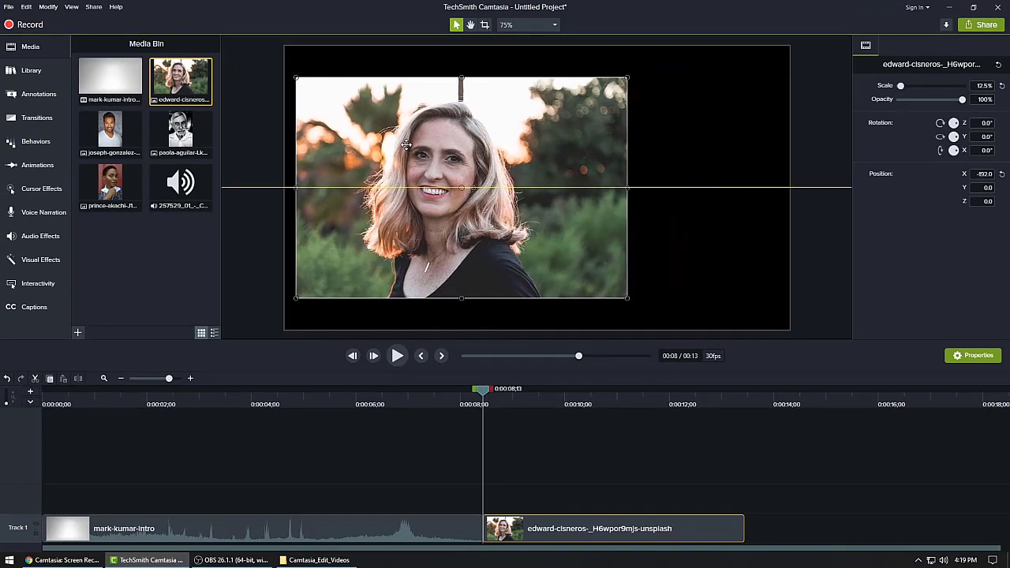
{"action": "left_click", "coordinate": [242, 186]}
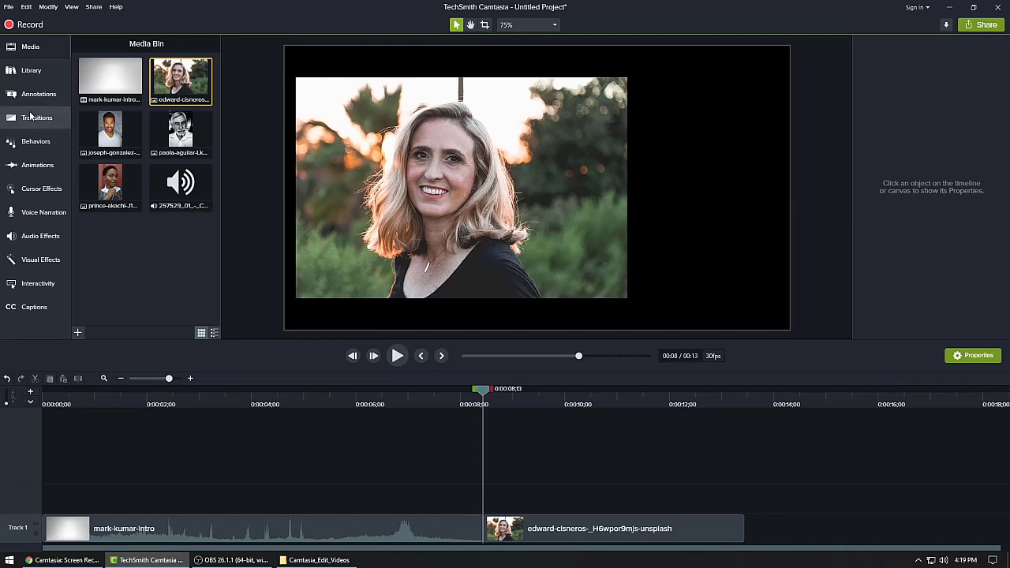
- Show callouts of all styles and add the coral text arrow callout to the canvas beside the portrait photo
{"action": "left_click", "coordinate": [54, 99]}
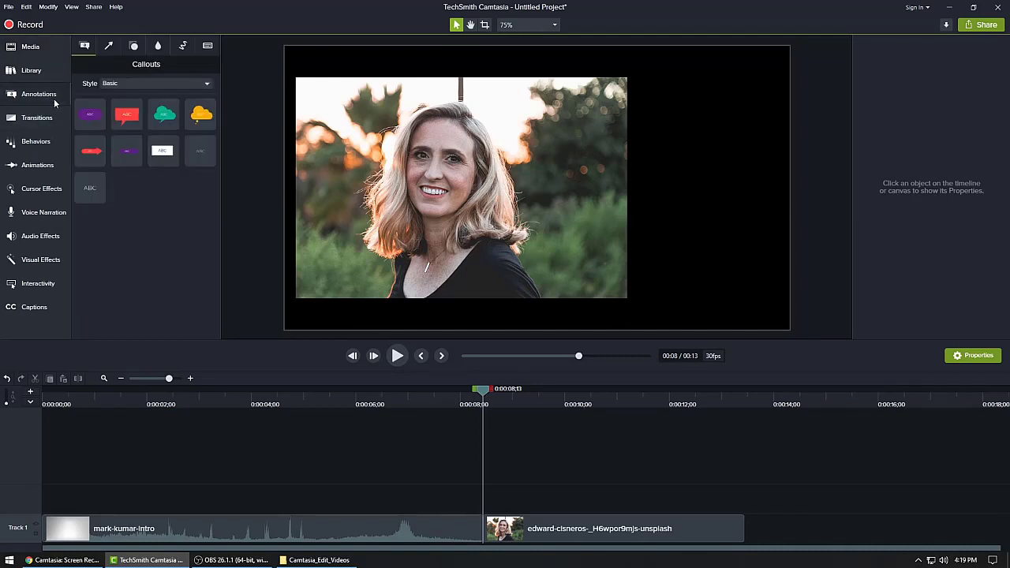
{"action": "left_click", "coordinate": [133, 83]}
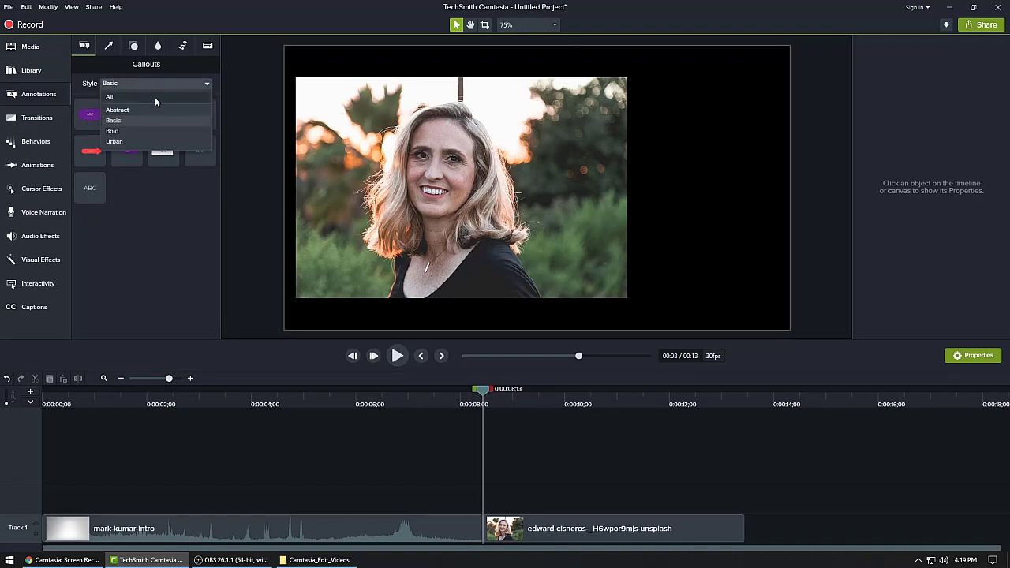
{"action": "left_click", "coordinate": [155, 97]}
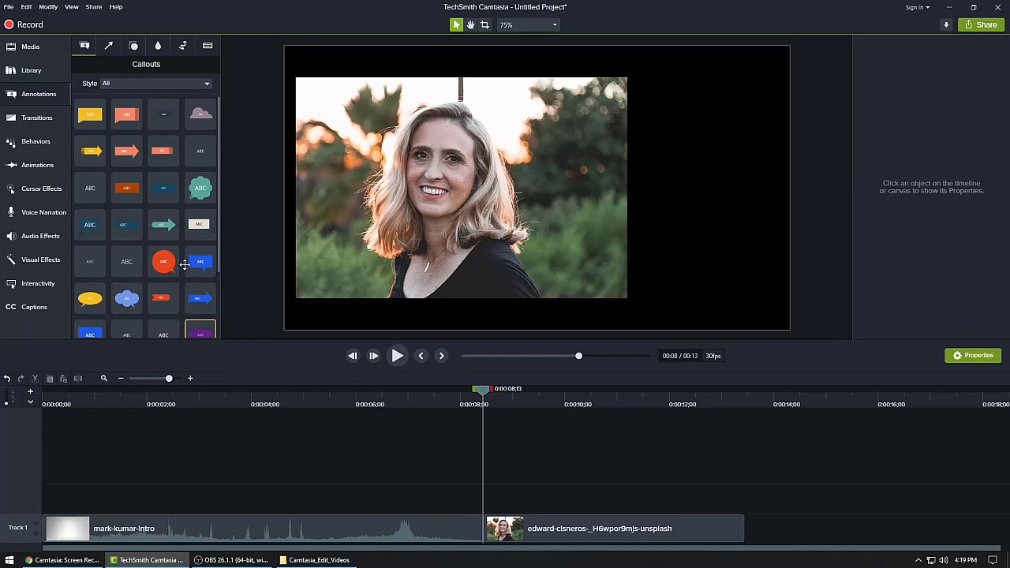
{"action": "scroll", "coordinate": [191, 254], "scroll_direction": "down", "scroll_amount": 3}
{"action": "scroll", "coordinate": [310, 306], "scroll_direction": "up", "scroll_amount": 3}
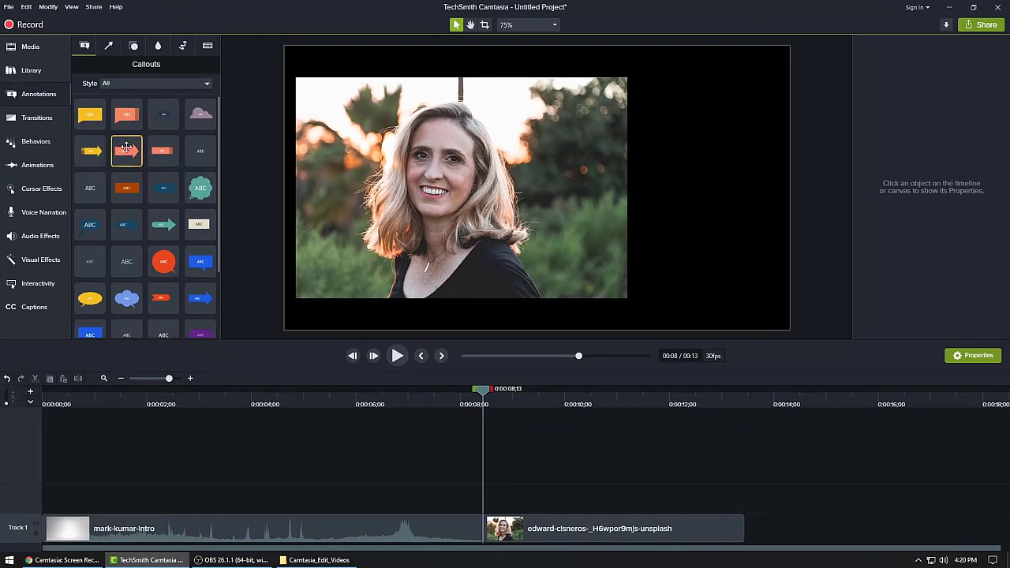
{"action": "left_click_drag", "start_coordinate": [126, 154], "coordinate": [678, 179]}
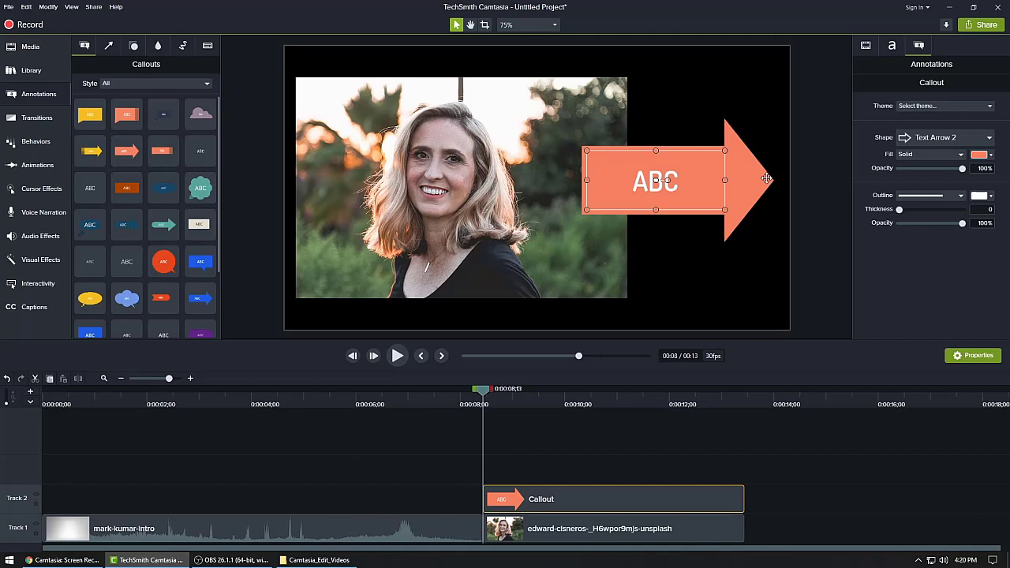
- Narrow the arrow callout slightly and move it over the portrait photo to about X 56.8, Y 54
{"action": "left_click_drag", "start_coordinate": [725, 180], "coordinate": [695, 178]}
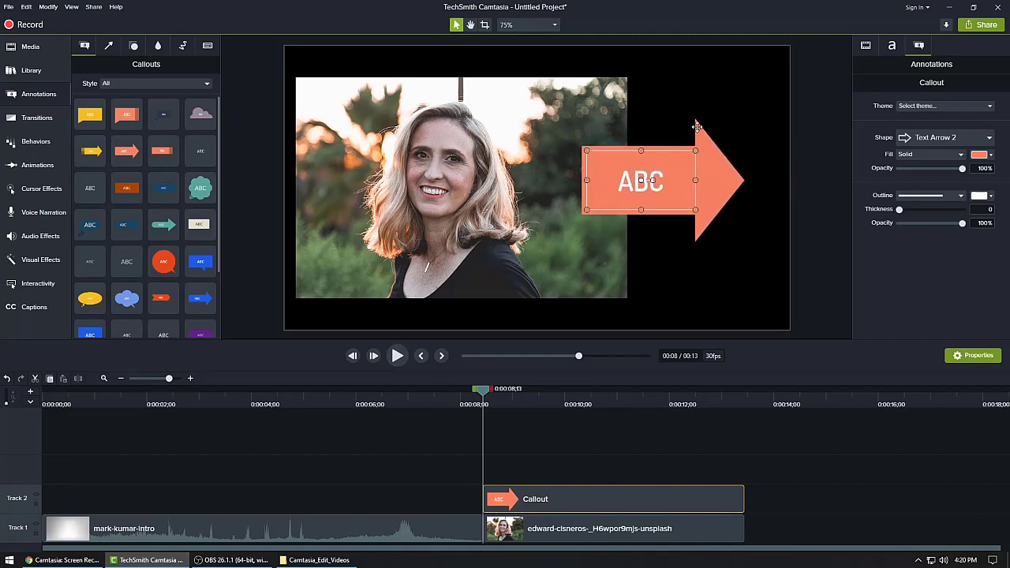
{"action": "left_click_drag", "start_coordinate": [684, 120], "coordinate": [590, 111]}
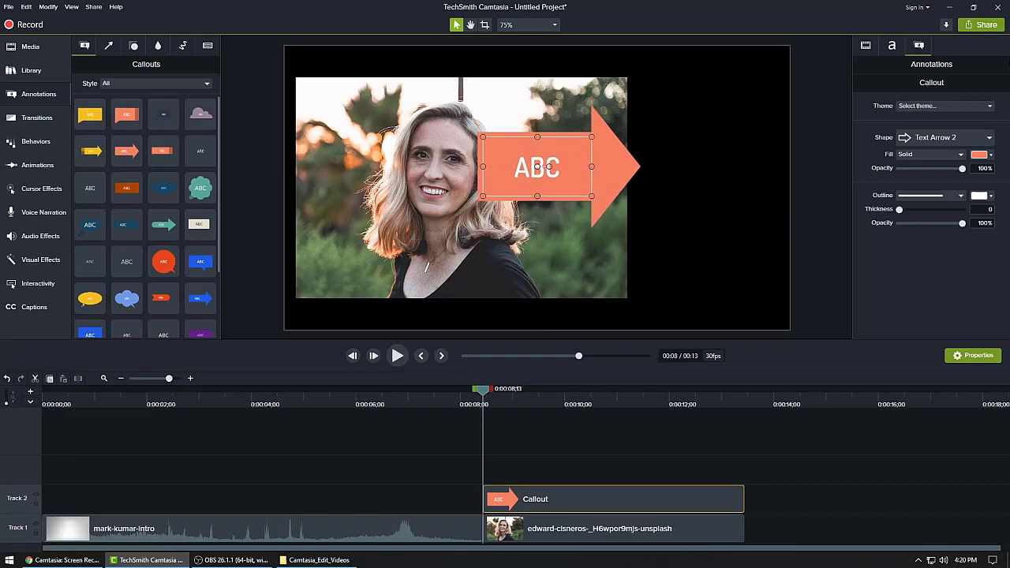
{"action": "left_click", "coordinate": [891, 47]}
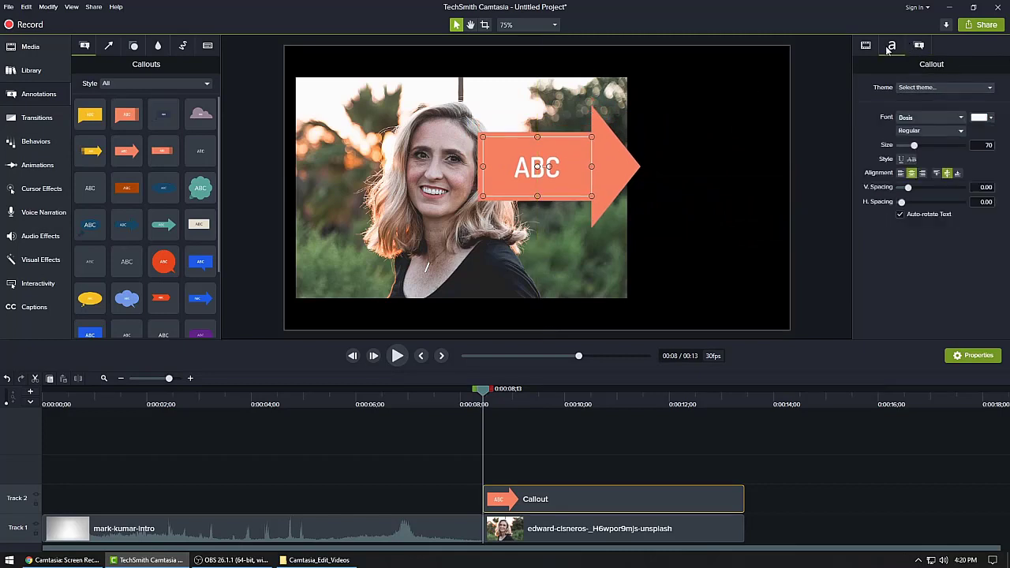
- Rotate the arrow callout to about 178.8° about Z and move it to about X 398.2, Y 39.3
{"action": "left_click", "coordinate": [866, 47]}
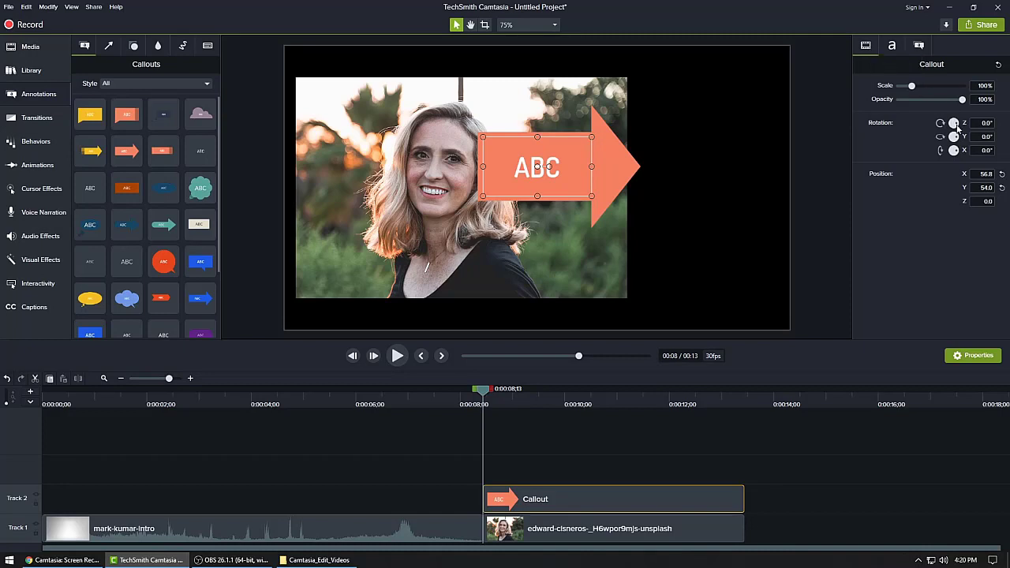
{"action": "left_click_drag", "start_coordinate": [957, 125], "coordinate": [929, 123]}
{"action": "left_click_drag", "start_coordinate": [507, 173], "coordinate": [641, 180]}
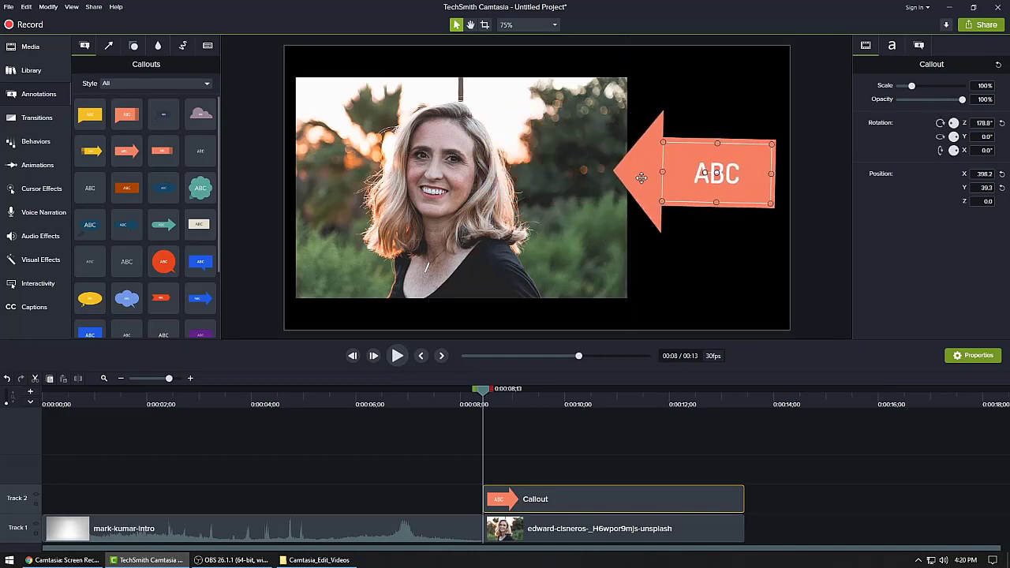
- Shrink the portrait photo from its lower-right corner to about 11.4% scale
{"action": "left_click", "coordinate": [570, 164]}
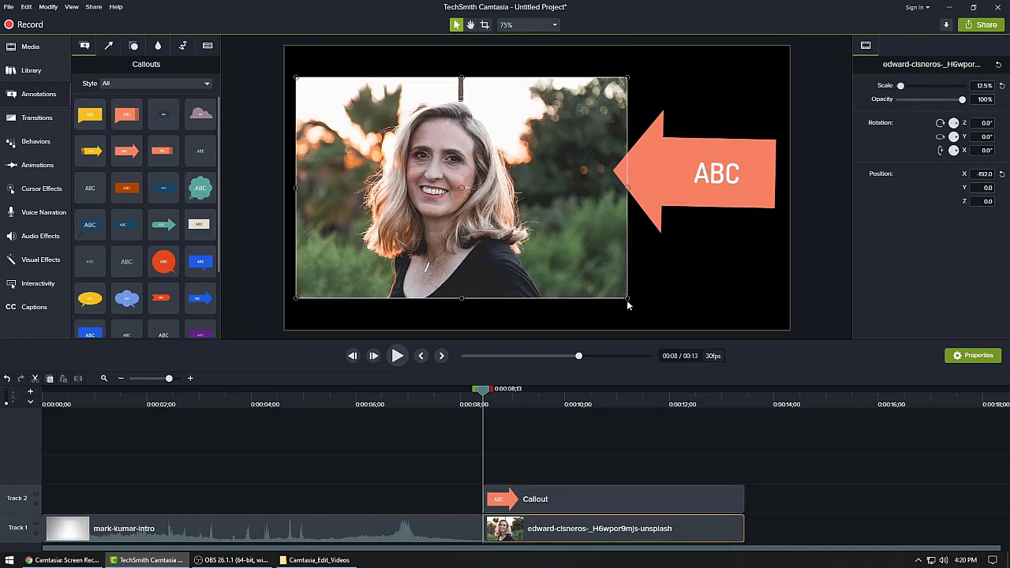
{"action": "left_click_drag", "start_coordinate": [627, 300], "coordinate": [597, 278]}
- Move the arrow callout to about X 343.5, Y 23.6 and adjust its Z rotation to 180°
{"action": "left_click", "coordinate": [660, 148]}
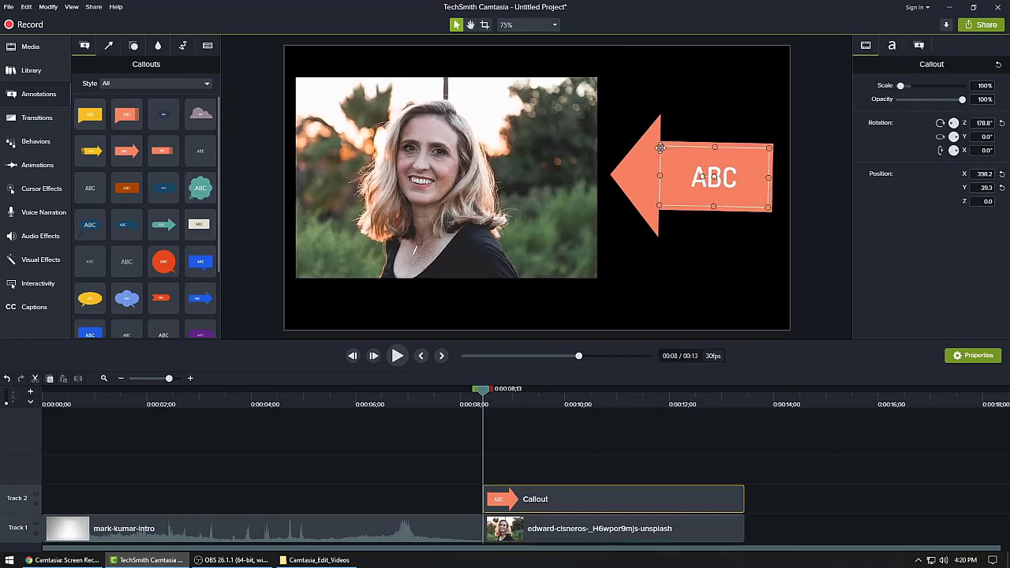
{"action": "left_click_drag", "start_coordinate": [660, 147], "coordinate": [641, 151]}
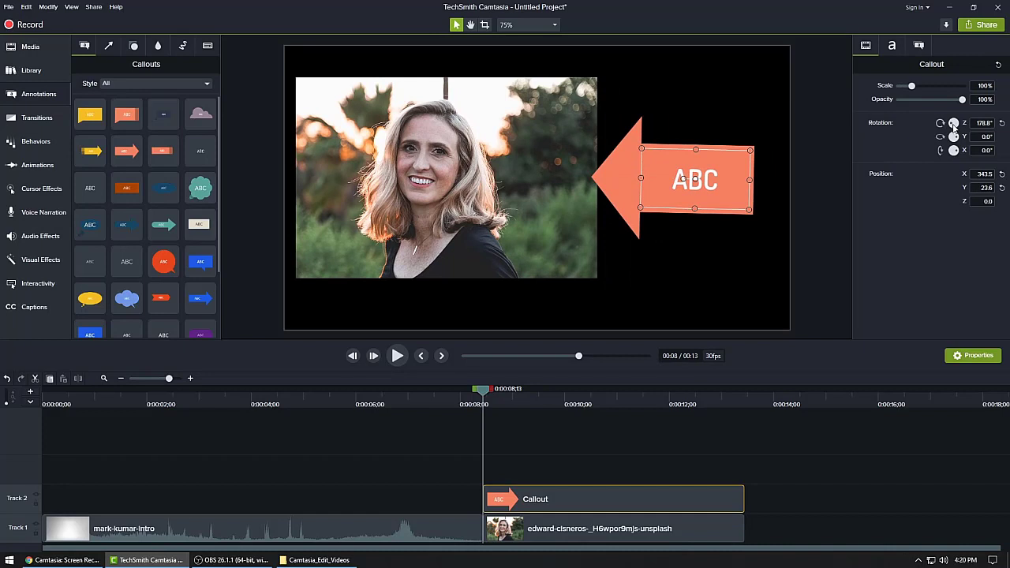
{"action": "left_click_drag", "start_coordinate": [954, 127], "coordinate": [954, 127]}
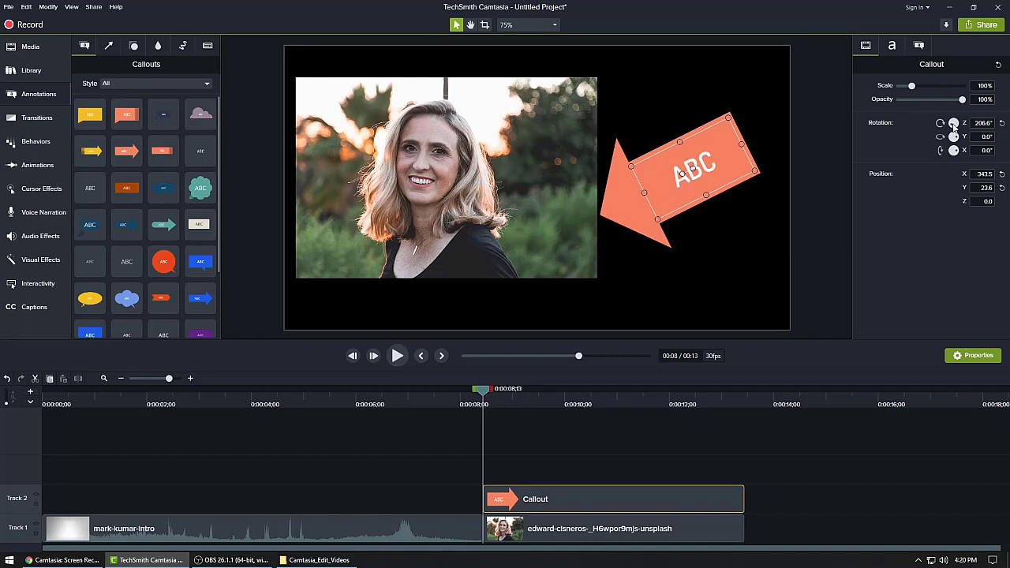
{"action": "left_click_drag", "start_coordinate": [954, 126], "coordinate": [954, 126]}
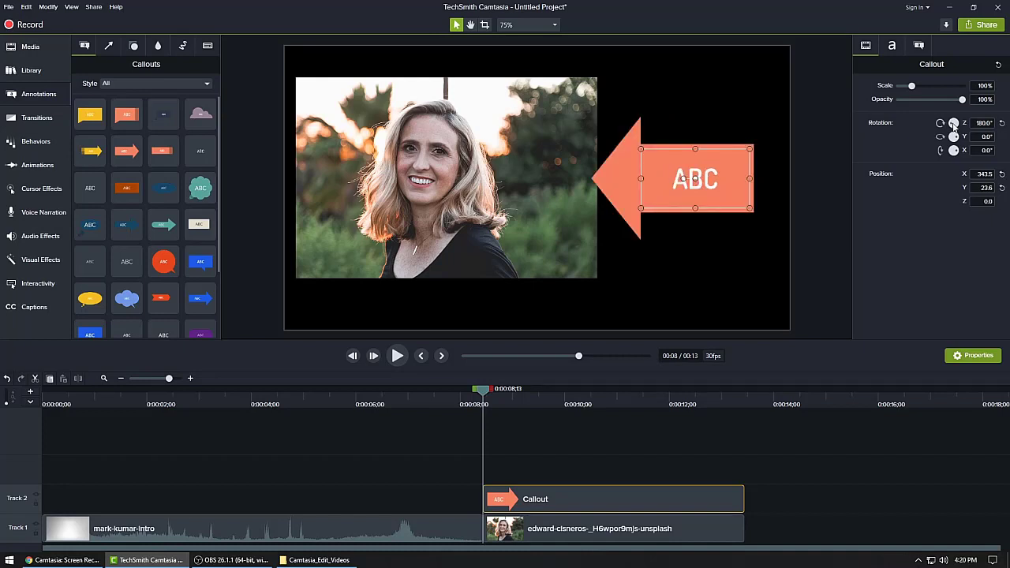
- Replace the arrow callout's ABC text with a first name and shift the arrow slightly away from the photo
{"action": "double_click", "coordinate": [707, 180]}
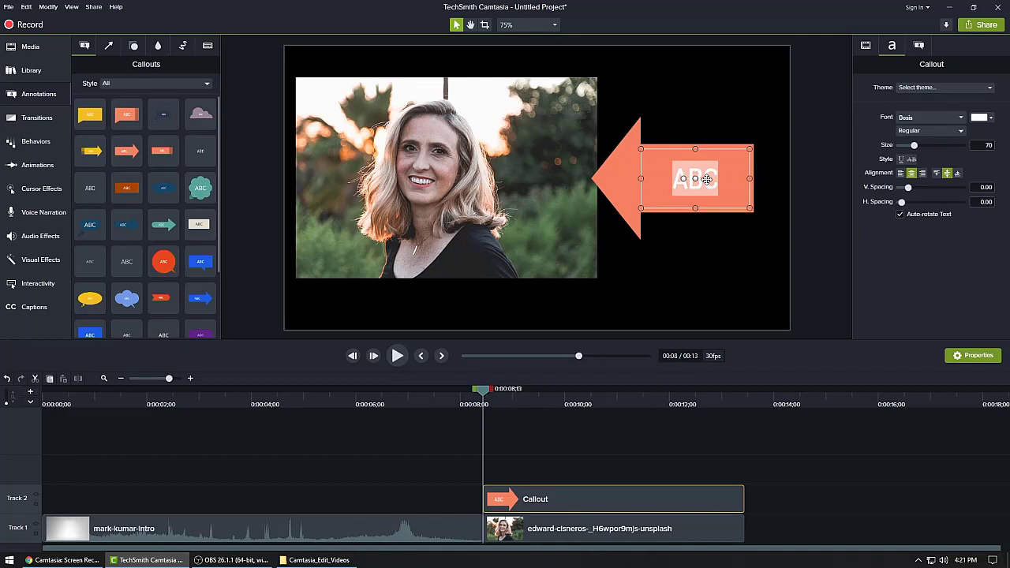
{"action": "type", "text": "Mark"}
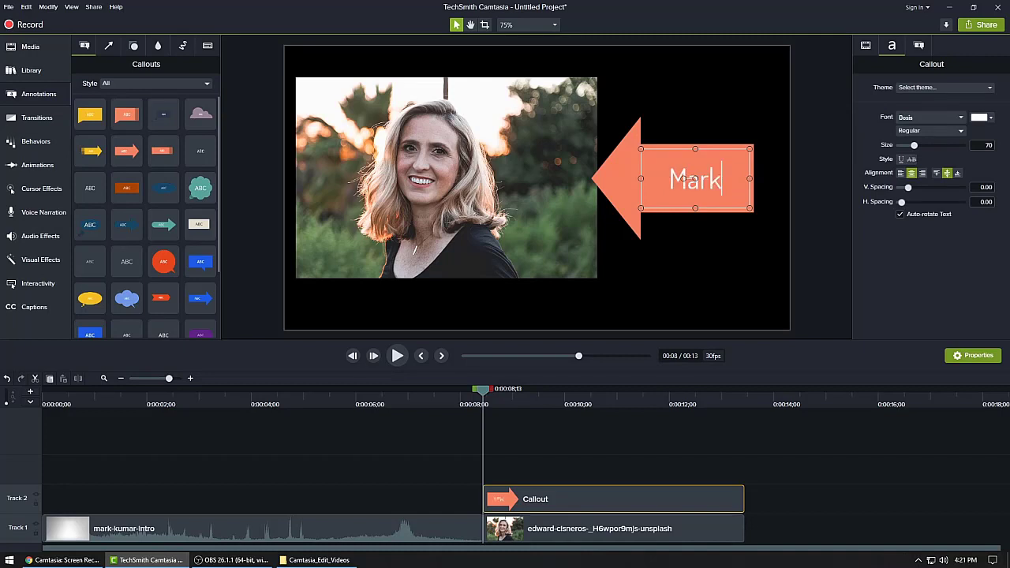
{"action": "left_click", "coordinate": [834, 232]}
{"action": "left_click_drag", "start_coordinate": [642, 168], "coordinate": [664, 158]}
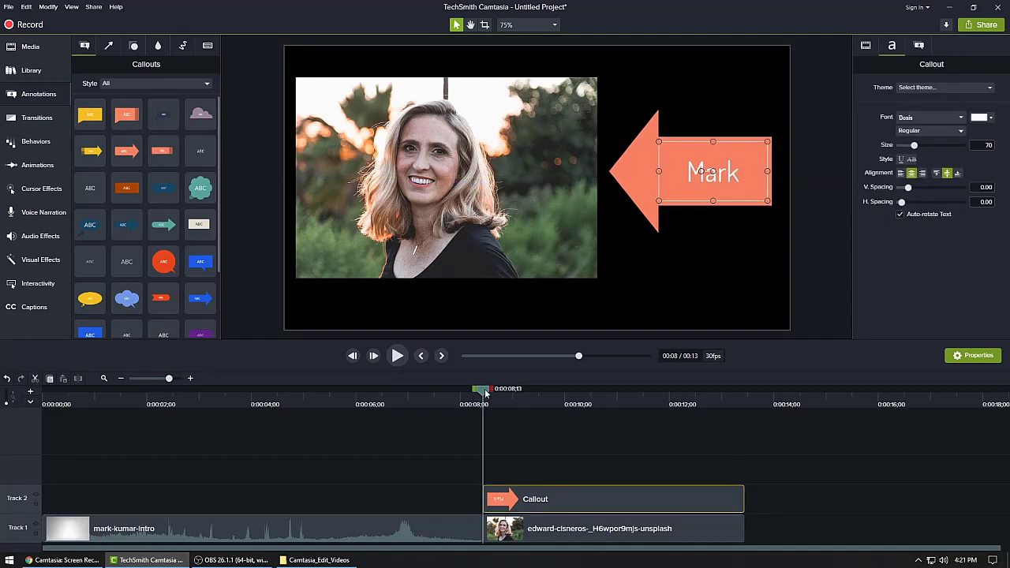
- Play the timeline from 0:00:07;04 across the cut into the portrait photo and pause at 0:00:09;21
{"action": "left_click_drag", "start_coordinate": [485, 392], "coordinate": [414, 392]}
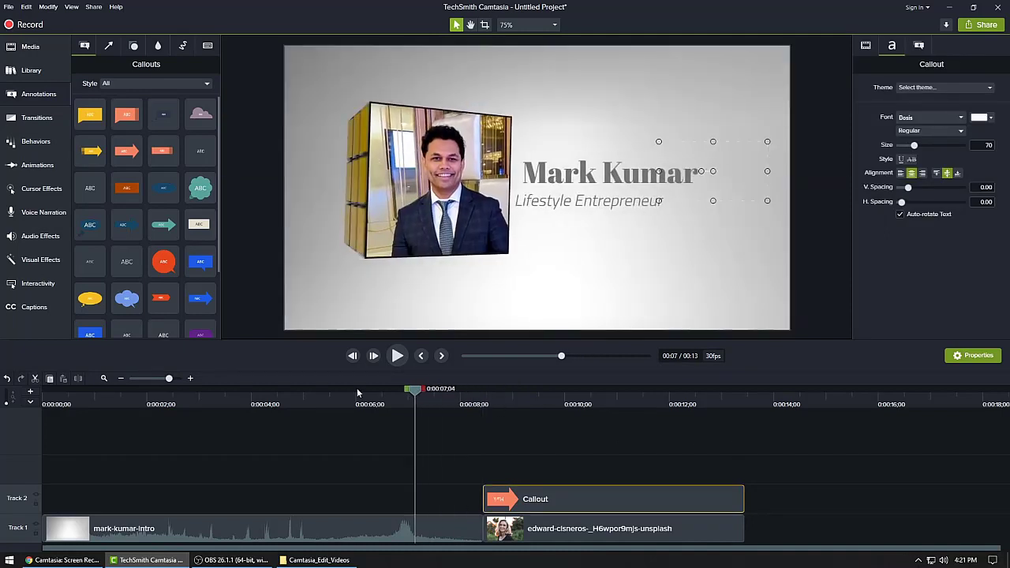
{"action": "left_click", "coordinate": [397, 356]}
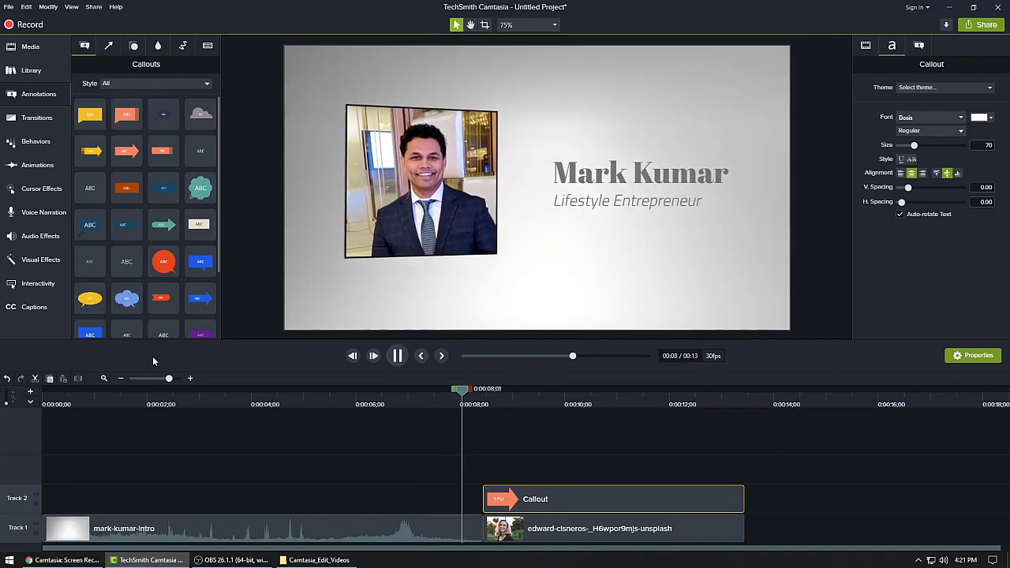
{"action": "key", "text": "space"}
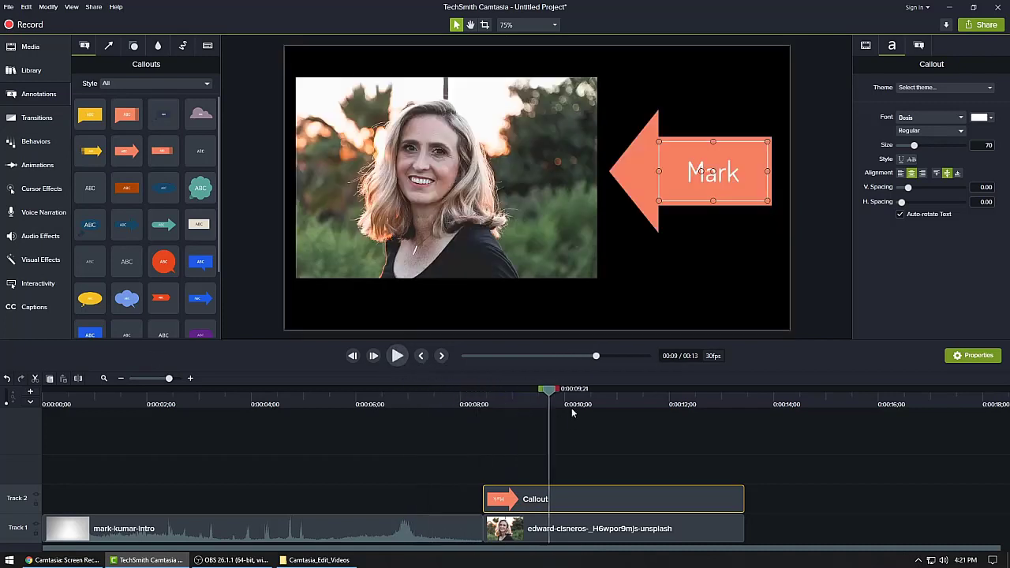
- Compare the frames before and after the cut between intro video and portrait photo, leaving the playhead at 0:00:08;02
{"action": "left_click", "coordinate": [419, 412]}
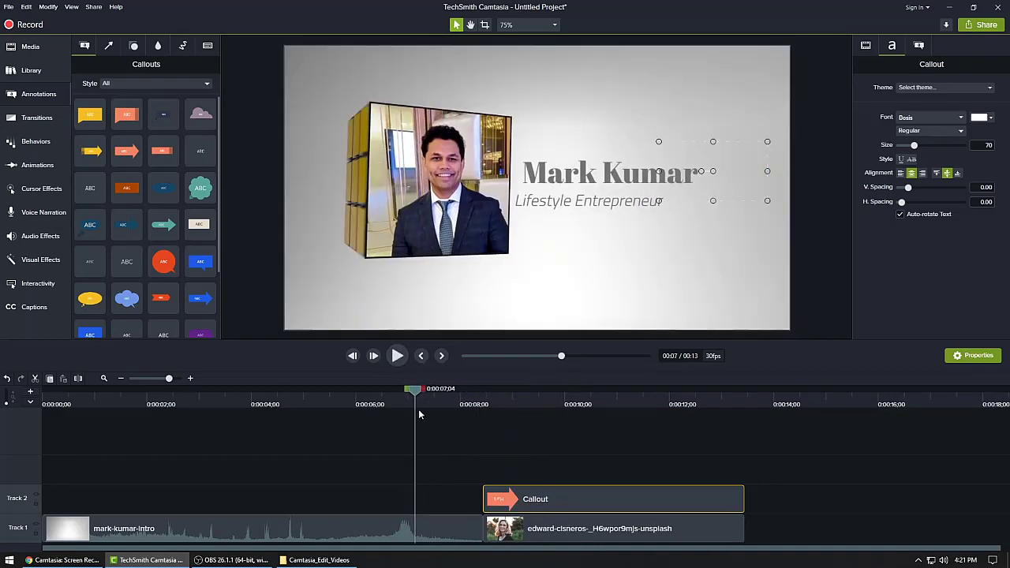
{"action": "left_click", "coordinate": [517, 420]}
{"action": "left_click", "coordinate": [433, 425]}
{"action": "left_click", "coordinate": [540, 422]}
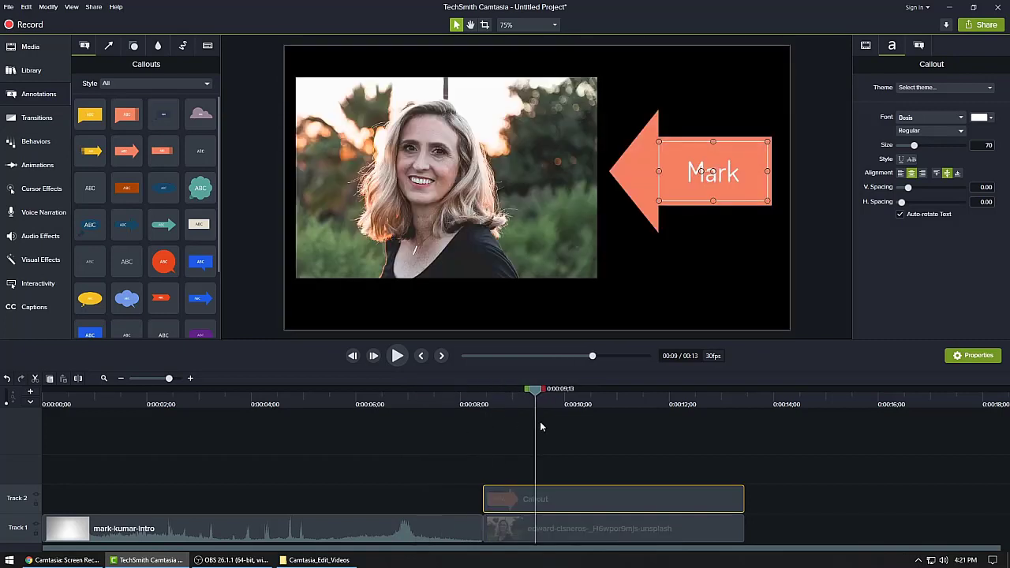
{"action": "left_click", "coordinate": [442, 428]}
{"action": "left_click", "coordinate": [439, 433]}
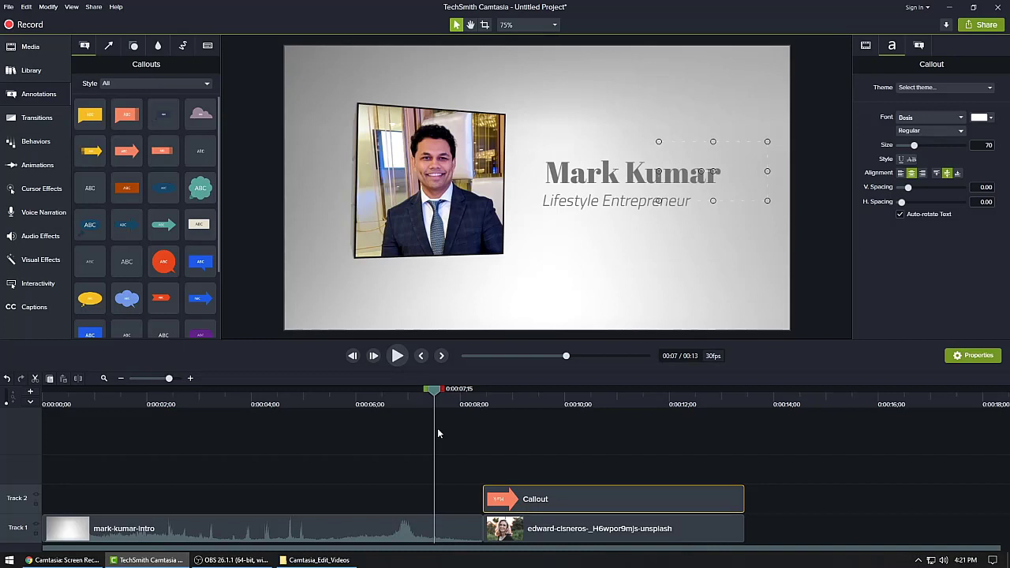
{"action": "left_click_drag", "start_coordinate": [436, 399], "coordinate": [463, 452]}
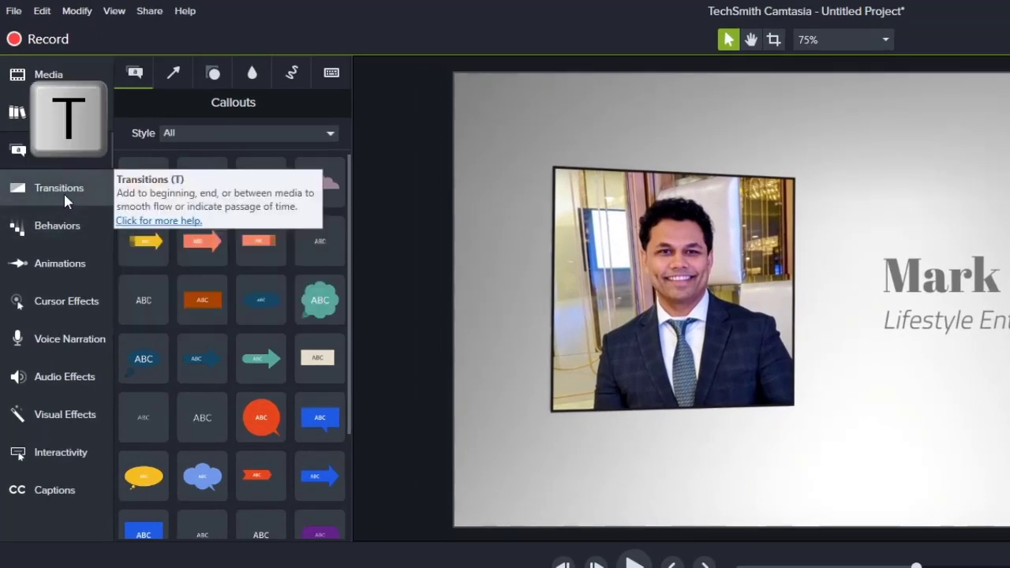
- Add a Flip transition between the intro video and the portrait photo on Track 1 and leave all clips deselected
{"action": "left_click", "coordinate": [64, 192]}
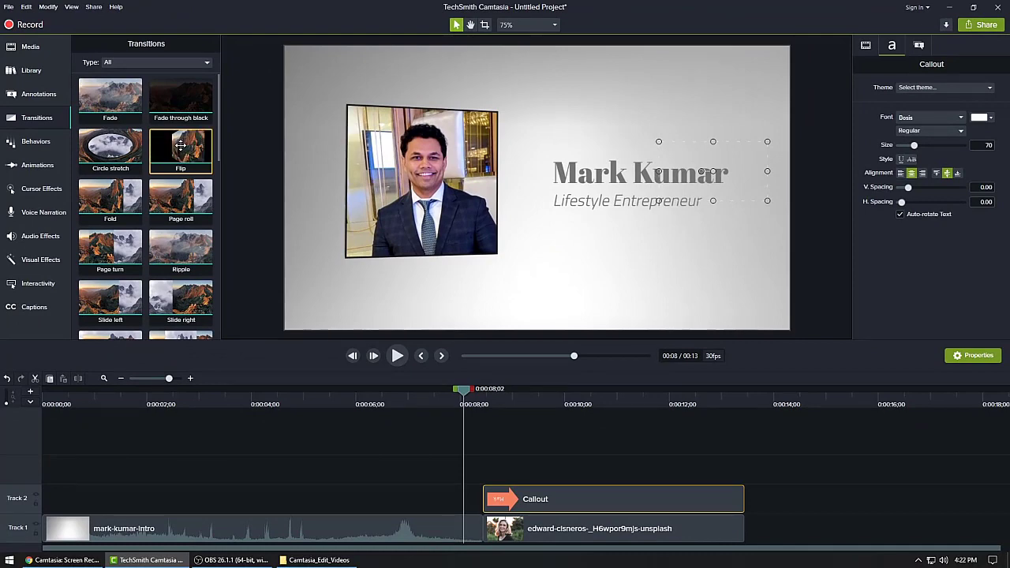
{"action": "left_click_drag", "start_coordinate": [181, 145], "coordinate": [505, 543]}
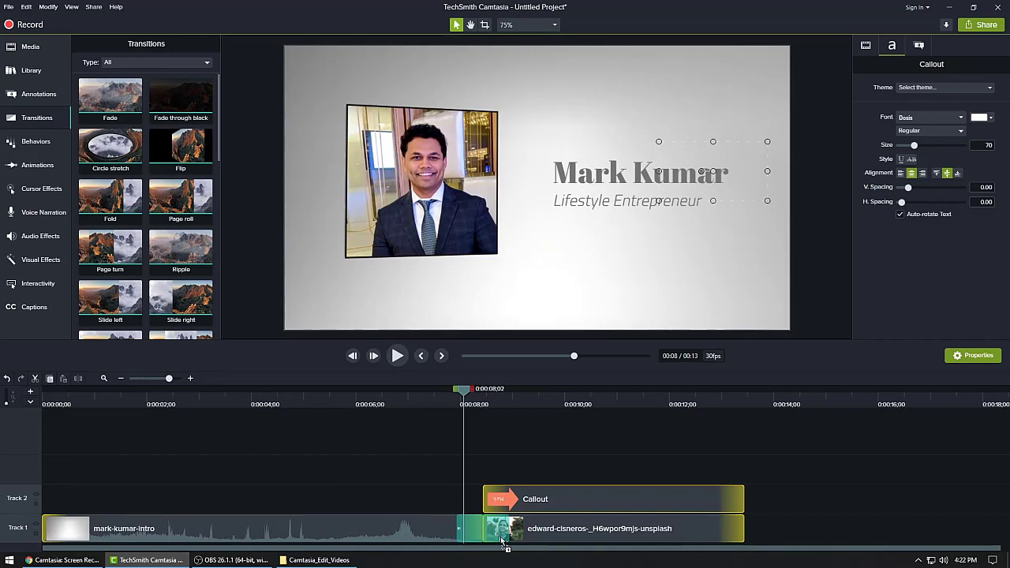
{"action": "left_click_drag", "start_coordinate": [505, 543], "coordinate": [482, 533]}
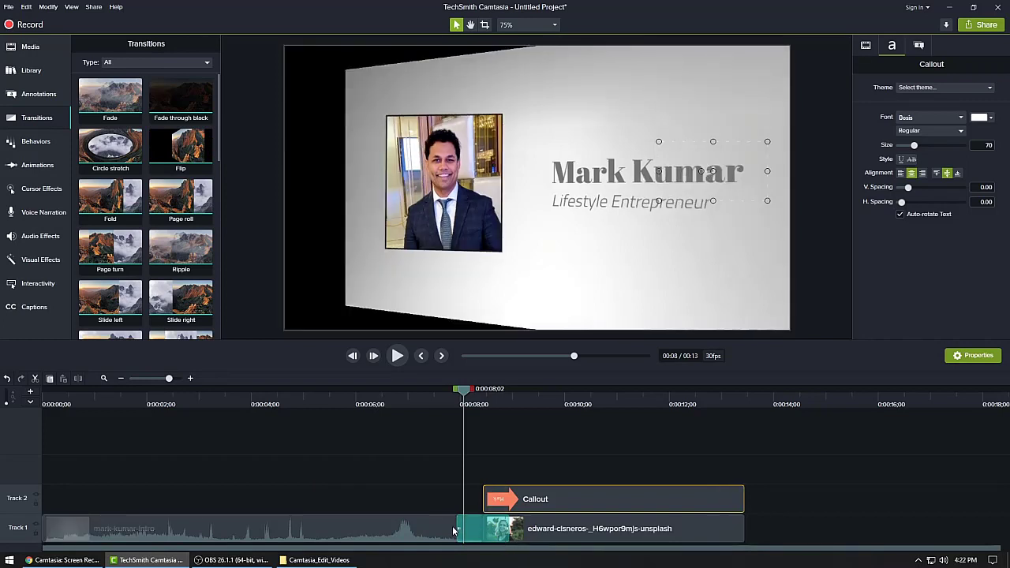
{"action": "left_click", "coordinate": [558, 531]}
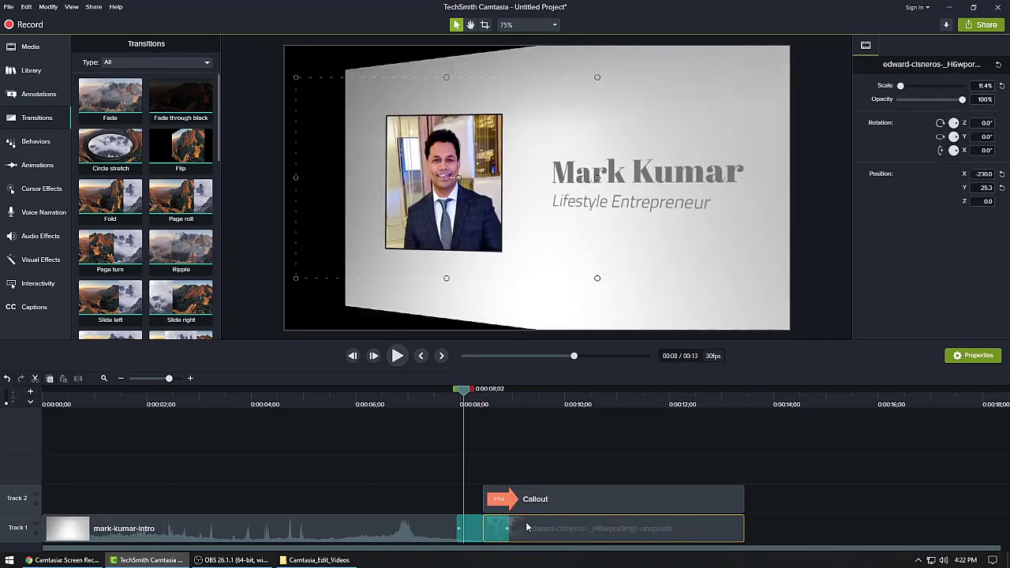
{"action": "left_click", "coordinate": [535, 438]}
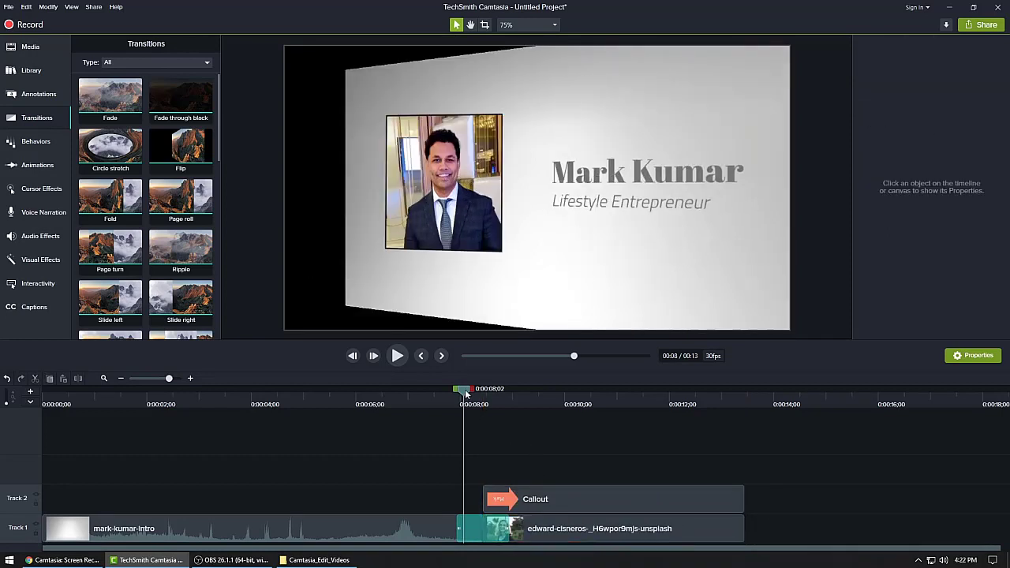
- Preview the Flip transition by playing the timeline from about 0:00:06;03 to 0:00:10;08
{"action": "left_click_drag", "start_coordinate": [464, 393], "coordinate": [363, 399]}
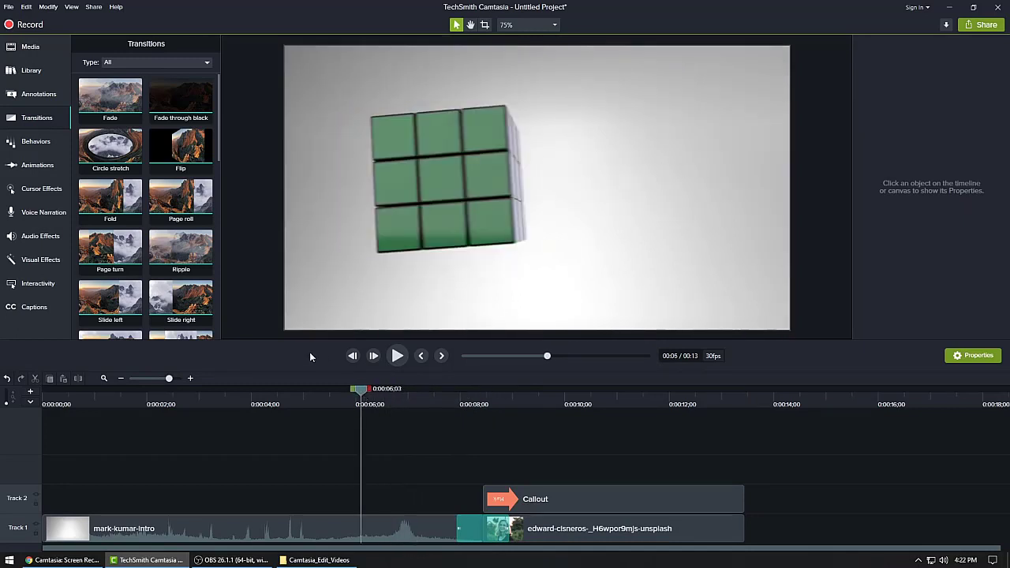
{"action": "left_click", "coordinate": [397, 357]}
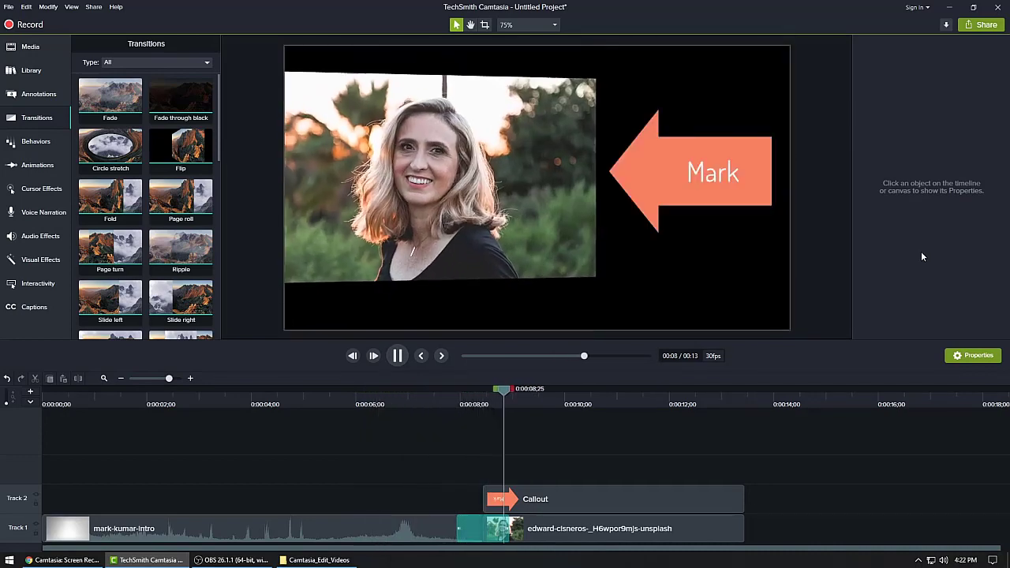
{"action": "left_click", "coordinate": [398, 356]}
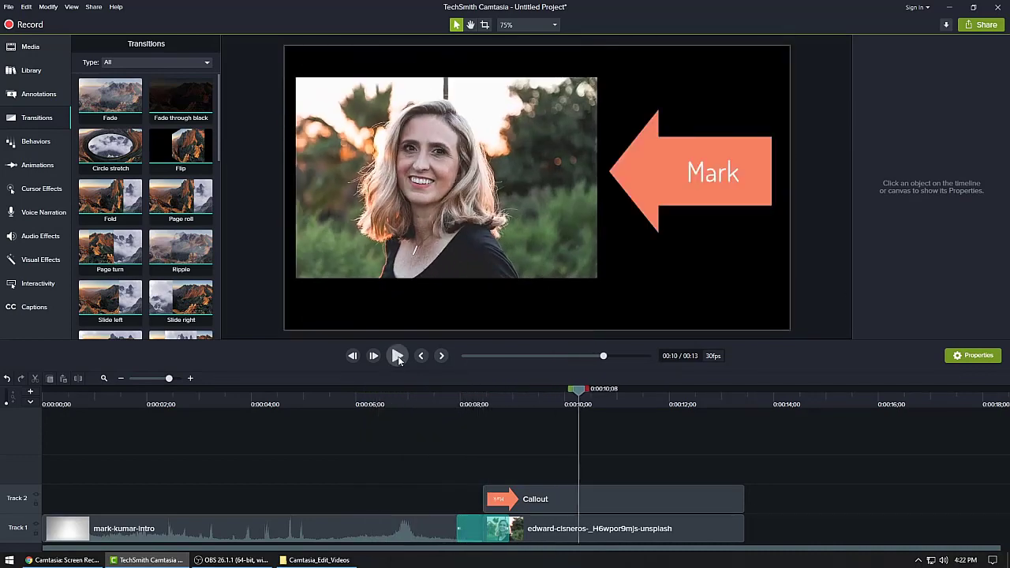
- Move the playhead to 0:00:07;28 at the start of the transition and select the callout clip on Track 2
{"action": "left_click_drag", "start_coordinate": [480, 409], "coordinate": [459, 402]}
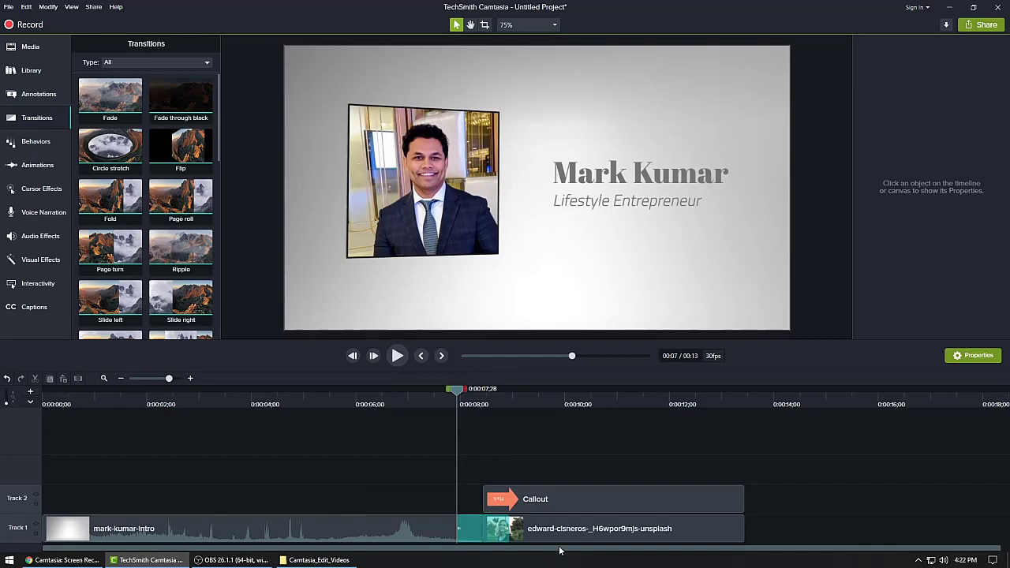
{"action": "left_click", "coordinate": [557, 499]}
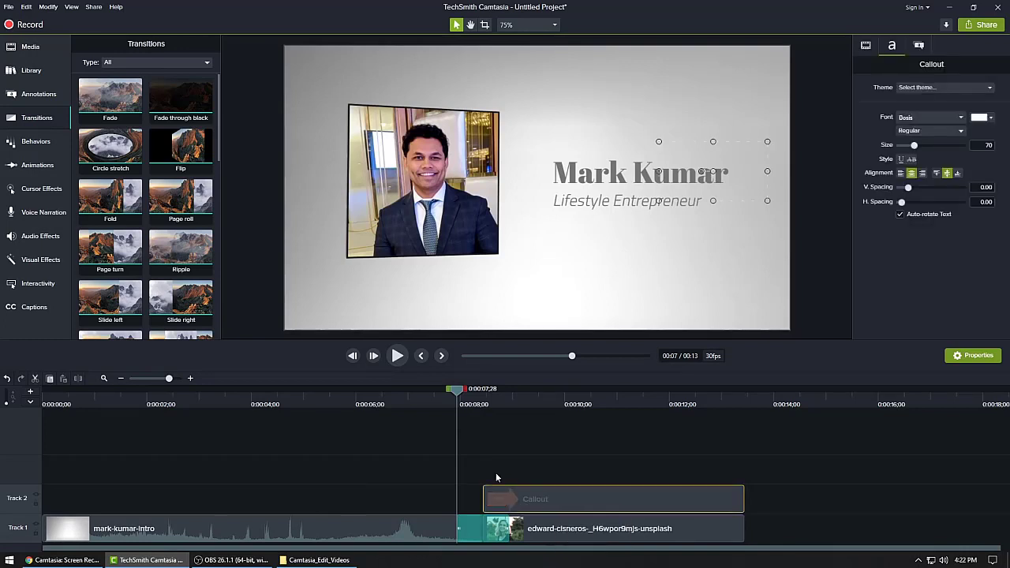
- Move the playhead to 0:00:08;29 and view the options for inserting a track above or below Track 2
{"action": "left_click_drag", "start_coordinate": [457, 392], "coordinate": [511, 399]}
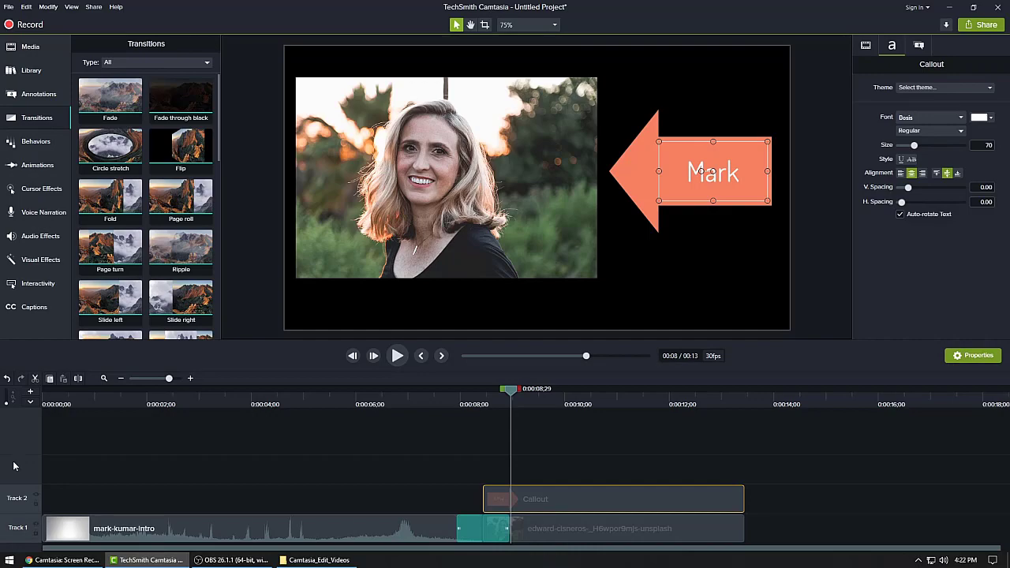
{"action": "right_click", "coordinate": [18, 503]}
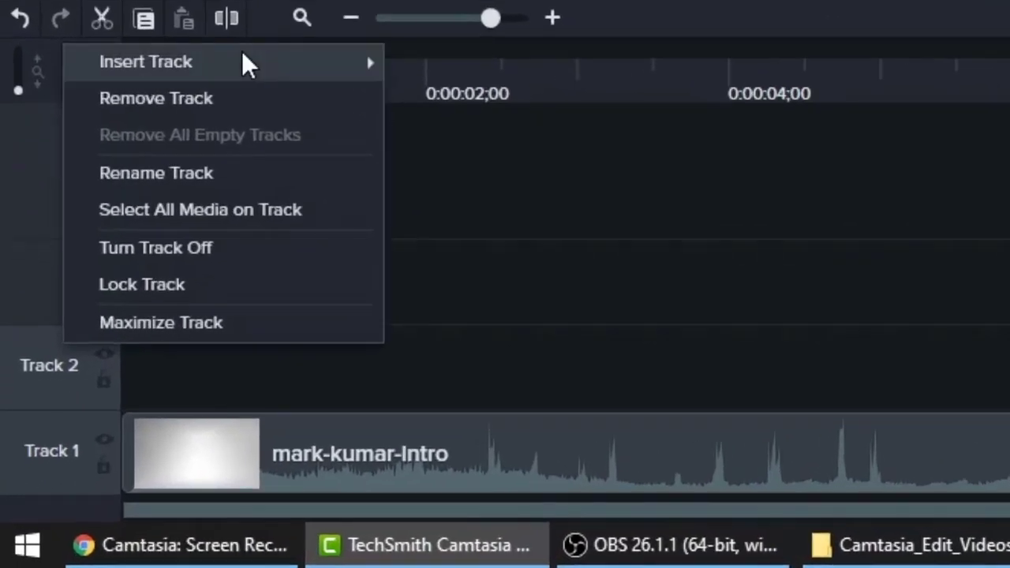
{"action": "mouse_move", "coordinate": [245, 63]}
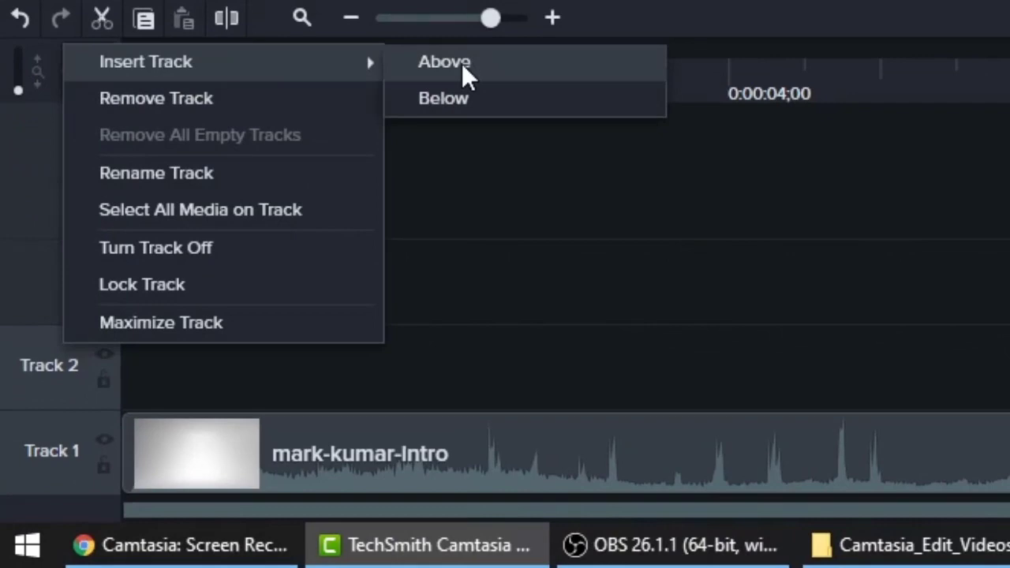
{"action": "left_click", "coordinate": [779, 226]}
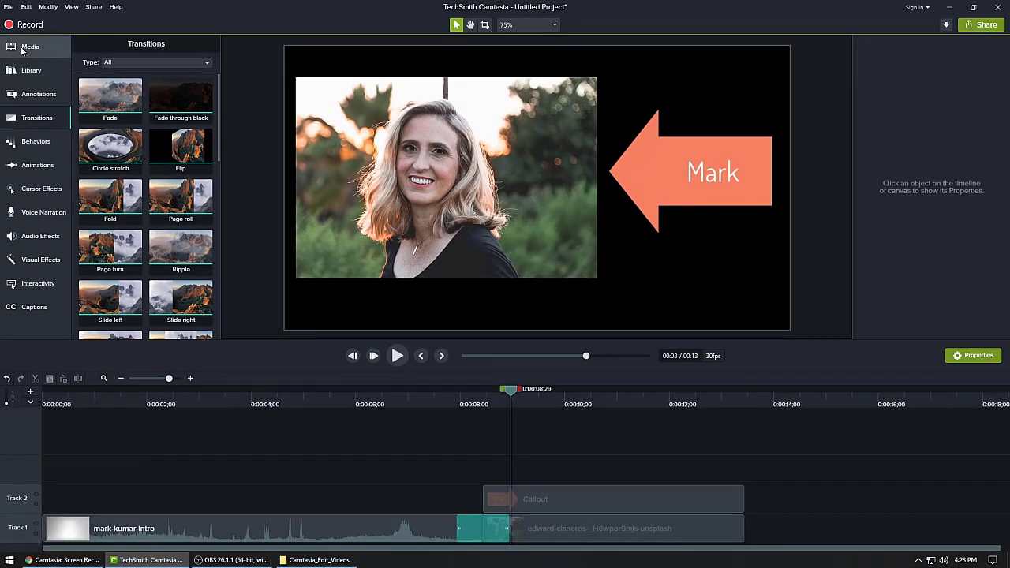
- Add the photo of the woman against the red wall to Track 3 at 0:00:08;29 and shift it left to X -293.3
{"action": "left_click", "coordinate": [22, 51]}
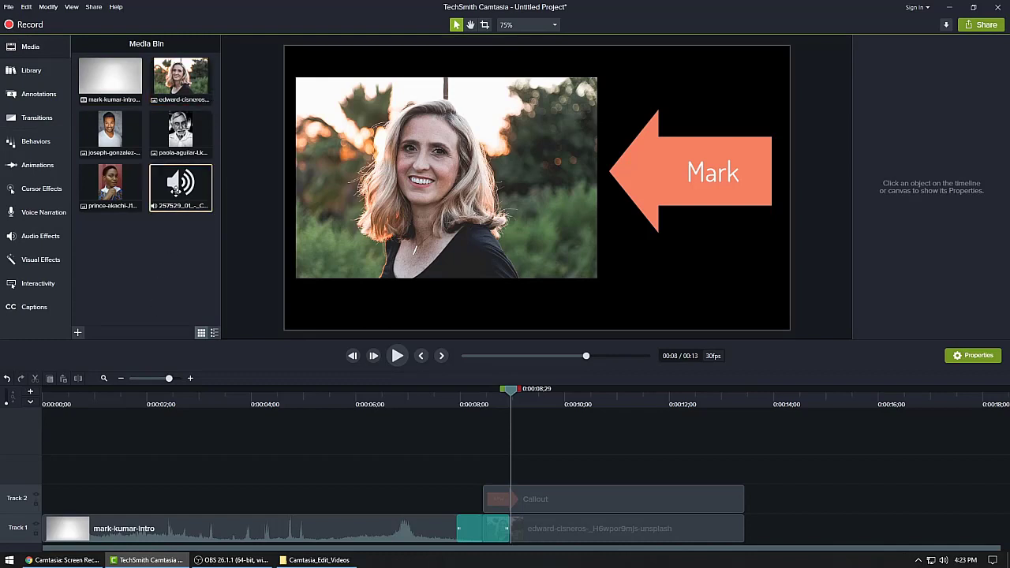
{"action": "left_click", "coordinate": [175, 189]}
{"action": "left_click", "coordinate": [105, 183]}
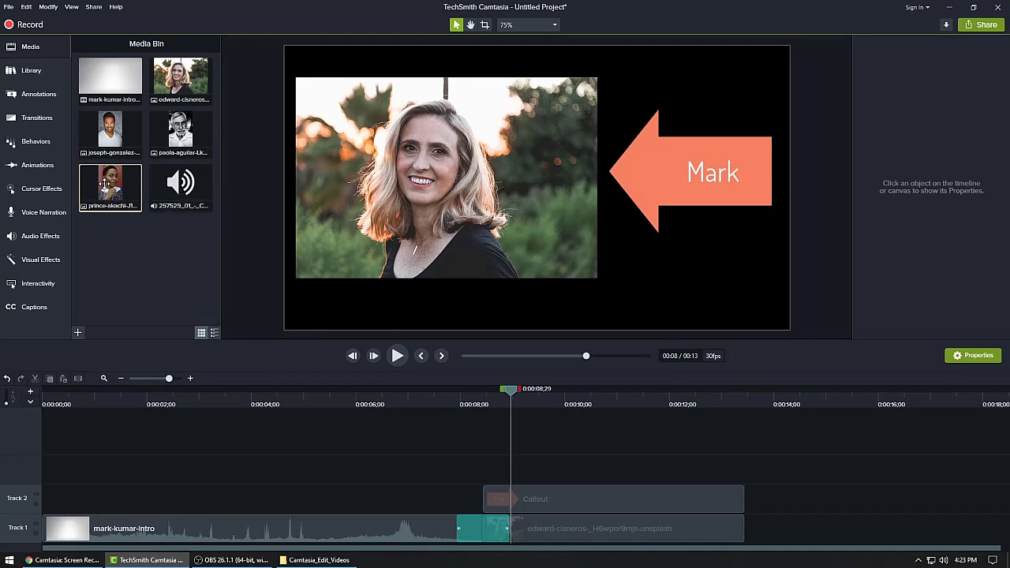
{"action": "left_click_drag", "start_coordinate": [104, 184], "coordinate": [791, 495]}
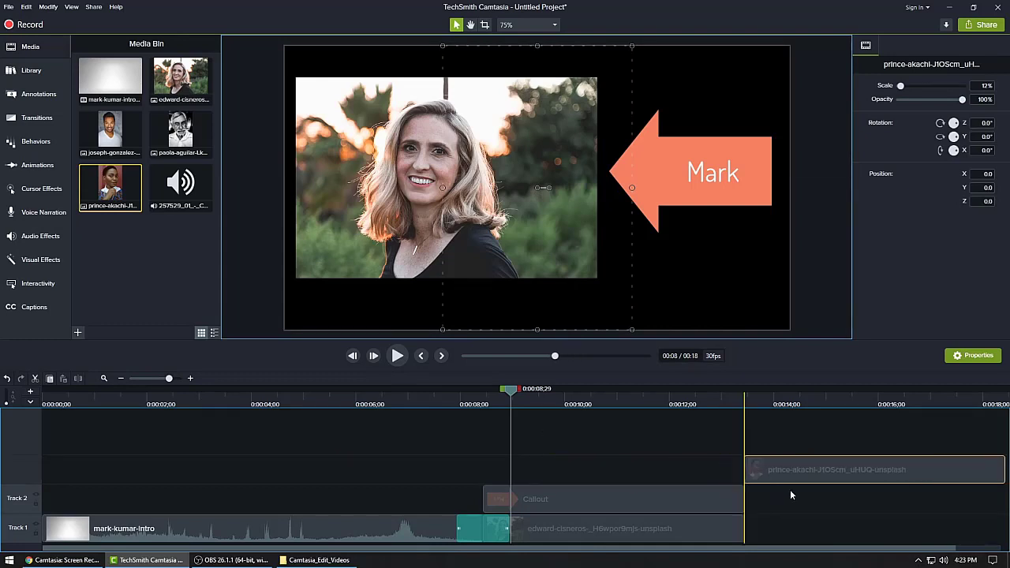
{"action": "left_click_drag", "start_coordinate": [786, 563], "coordinate": [774, 521]}
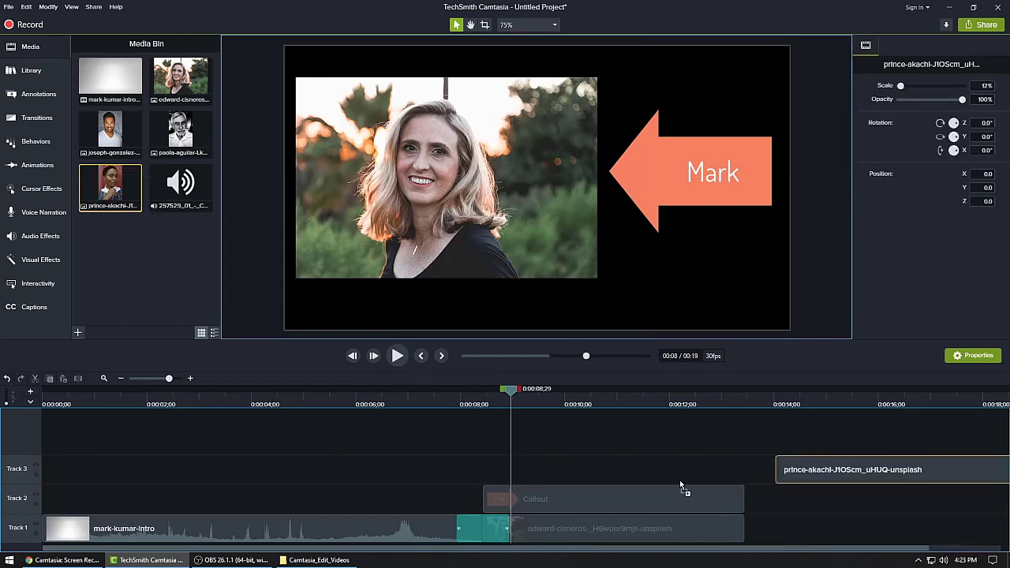
{"action": "left_click_drag", "start_coordinate": [681, 485], "coordinate": [508, 476]}
{"action": "left_click_drag", "start_coordinate": [530, 116], "coordinate": [415, 116]}
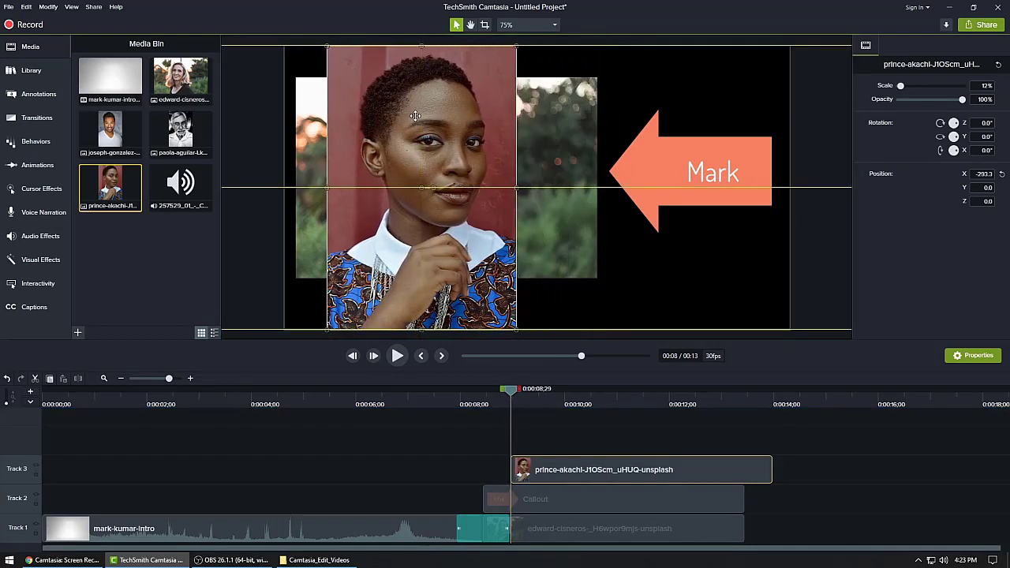
- Compare the frames before and after the Track 3 photo starts, between 0:00:09;05 and 0:00:08;27
{"action": "left_click", "coordinate": [631, 536]}
{"action": "left_click", "coordinate": [818, 276]}
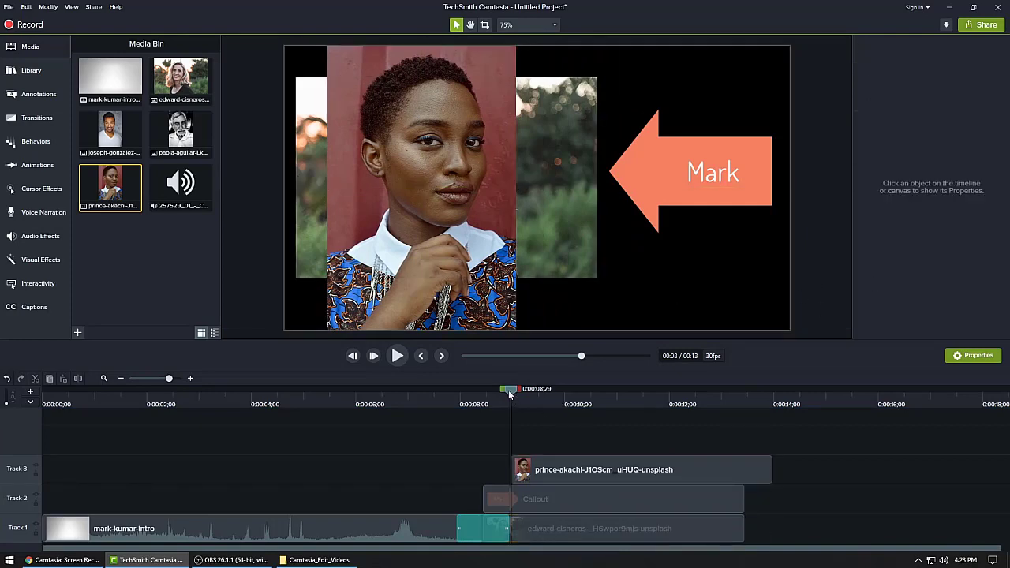
{"action": "mouse_move", "coordinate": [510, 395]}
{"action": "left_mouse_down"}
{"action": "mouse_move", "coordinate": [478, 395]}
{"action": "mouse_move", "coordinate": [520, 407]}
{"action": "left_mouse_up"}
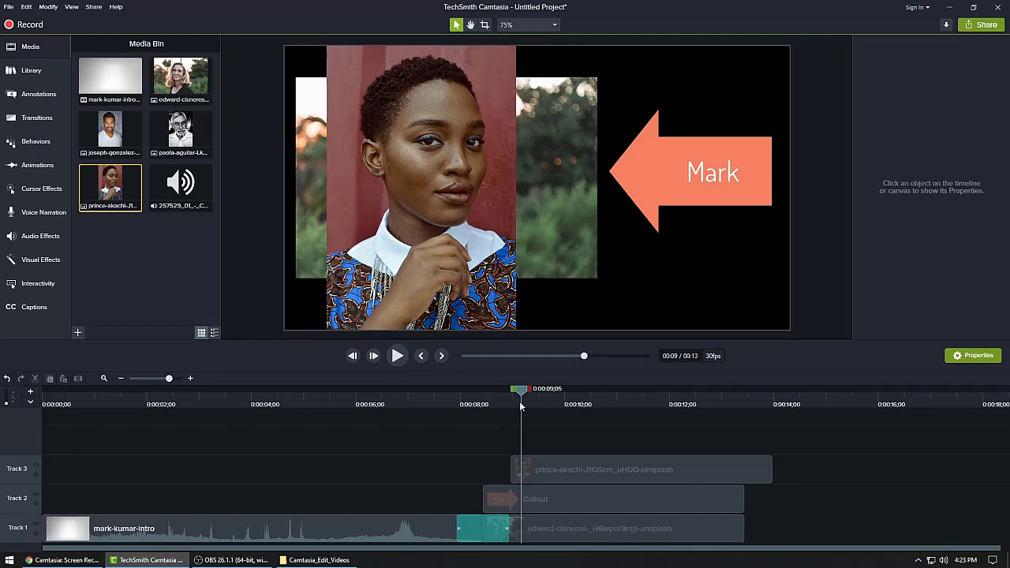
{"action": "left_click_drag", "start_coordinate": [522, 393], "coordinate": [507, 395]}
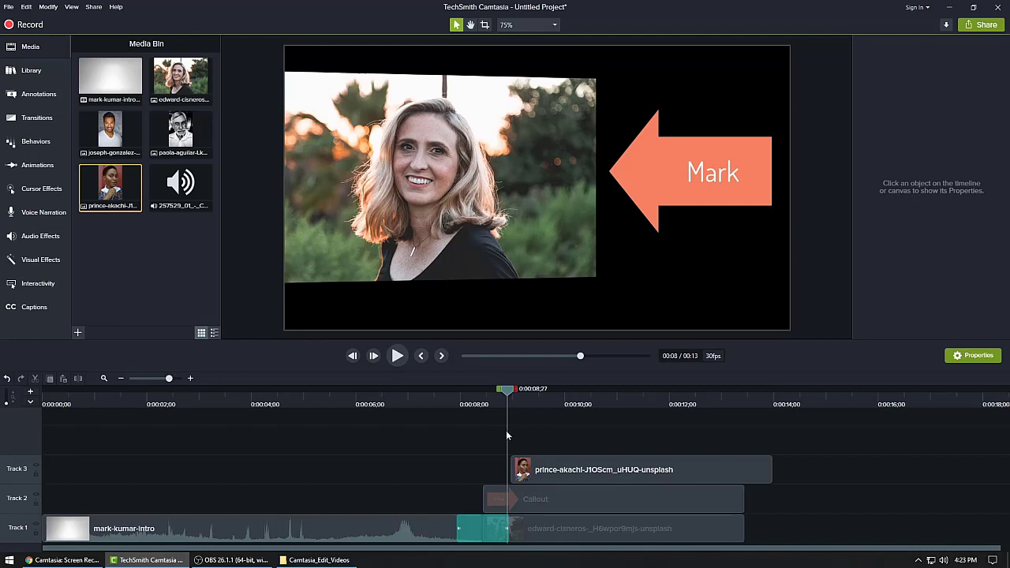
- Shift the Track 3 photo later and trim the end of the Track 1 portrait photo to 0:00:10;00
{"action": "left_click_drag", "start_coordinate": [547, 471], "coordinate": [610, 472]}
{"action": "left_click_drag", "start_coordinate": [509, 395], "coordinate": [565, 405]}
{"action": "left_click", "coordinate": [715, 533]}
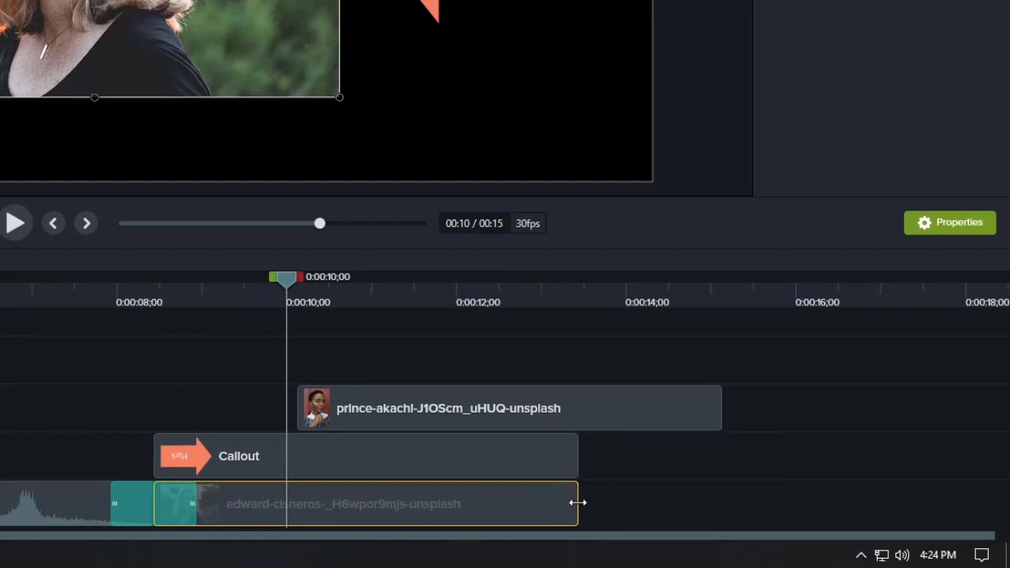
{"action": "left_click_drag", "start_coordinate": [577, 503], "coordinate": [288, 505]}
- Start the Track 3 photo at 0:00:10;00 and trim its duration to 00:00:02;05
{"action": "left_click", "coordinate": [371, 420]}
{"action": "left_click_drag", "start_coordinate": [373, 414], "coordinate": [353, 412]}
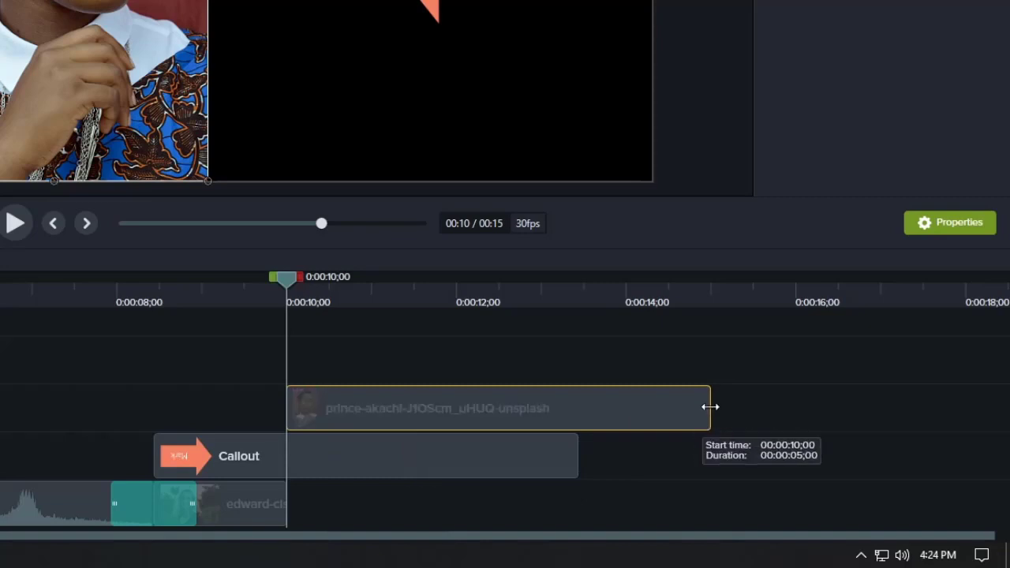
{"action": "left_click_drag", "start_coordinate": [711, 407], "coordinate": [471, 403]}
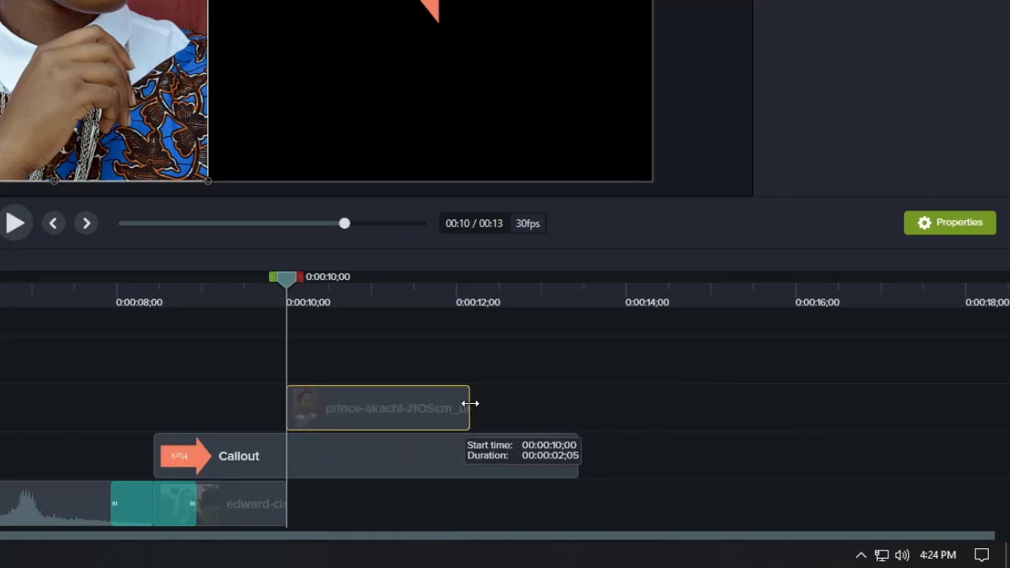
- Swap the arrow callout and the red-wall photo so the callout sits on Track 3 and the photo on Track 2
{"action": "left_click", "coordinate": [407, 449]}
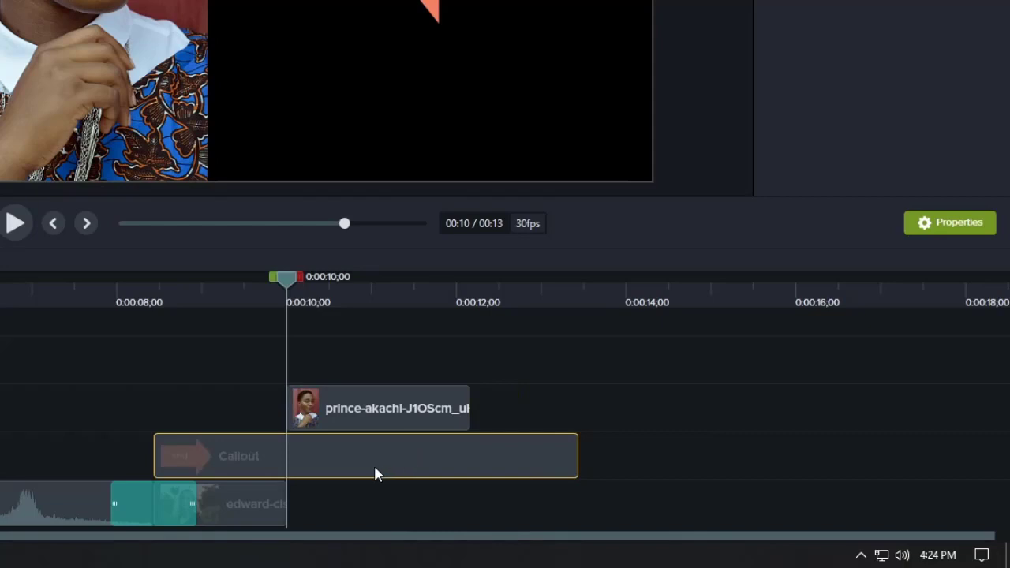
{"action": "left_click_drag", "start_coordinate": [375, 472], "coordinate": [372, 361]}
{"action": "left_click_drag", "start_coordinate": [356, 411], "coordinate": [355, 457]}
{"action": "left_click_drag", "start_coordinate": [348, 365], "coordinate": [348, 412]}
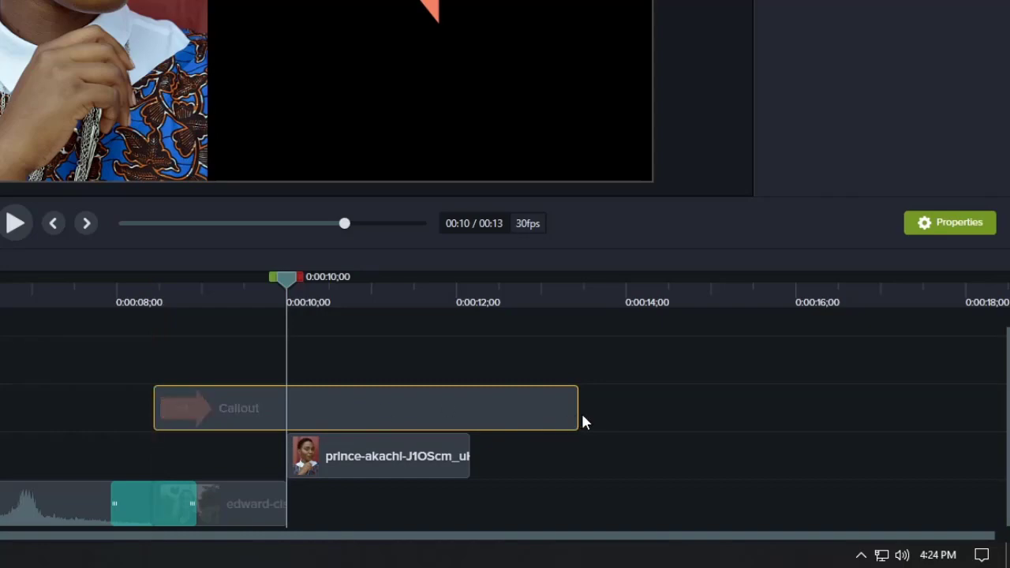
- Trim the end of the arrow callout to 0:00:10;00, level with the Track 1 portrait, and select that portrait clip
{"action": "left_click_drag", "start_coordinate": [578, 413], "coordinate": [561, 413]}
{"action": "left_click_drag", "start_coordinate": [297, 421], "coordinate": [287, 420]}
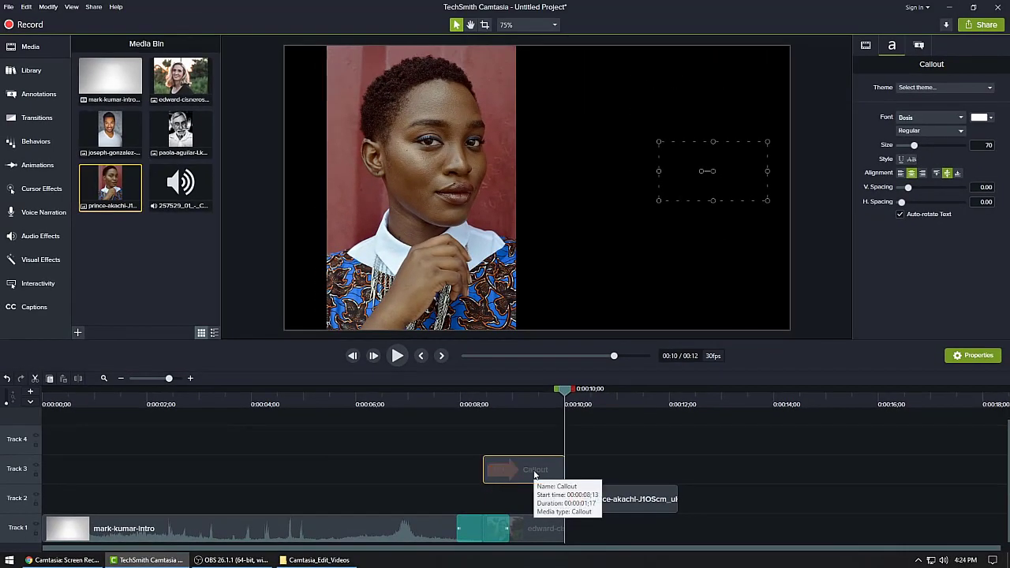
{"action": "left_click", "coordinate": [532, 542]}
- Add an orange thought-cloud callout beside the red-wall photo at 0:00:10;01 and replace its text with a first name
{"action": "mouse_move", "coordinate": [563, 395]}
{"action": "left_mouse_down"}
{"action": "mouse_move", "coordinate": [588, 395]}
{"action": "mouse_move", "coordinate": [565, 398]}
{"action": "left_mouse_up"}
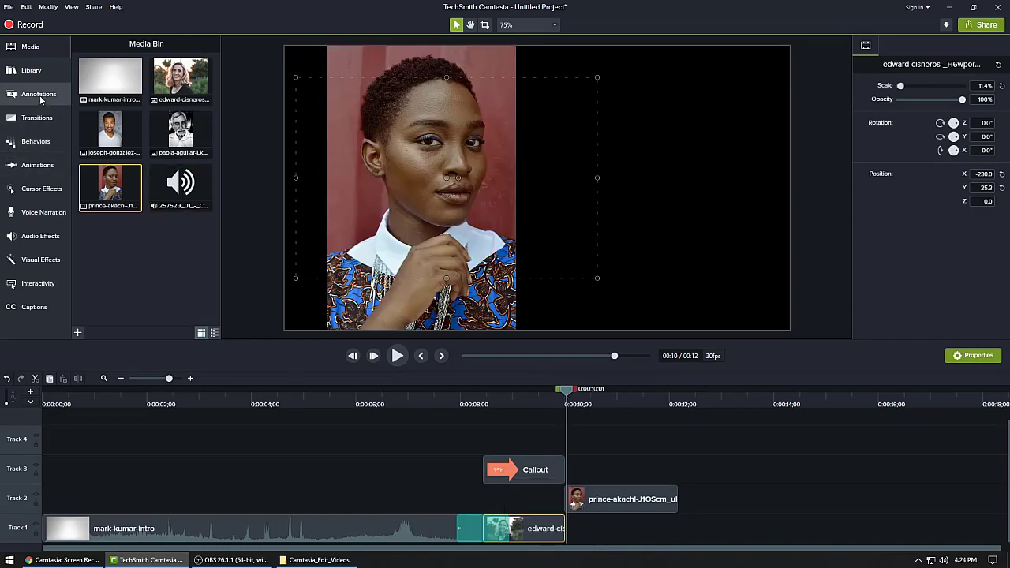
{"action": "left_click", "coordinate": [41, 98]}
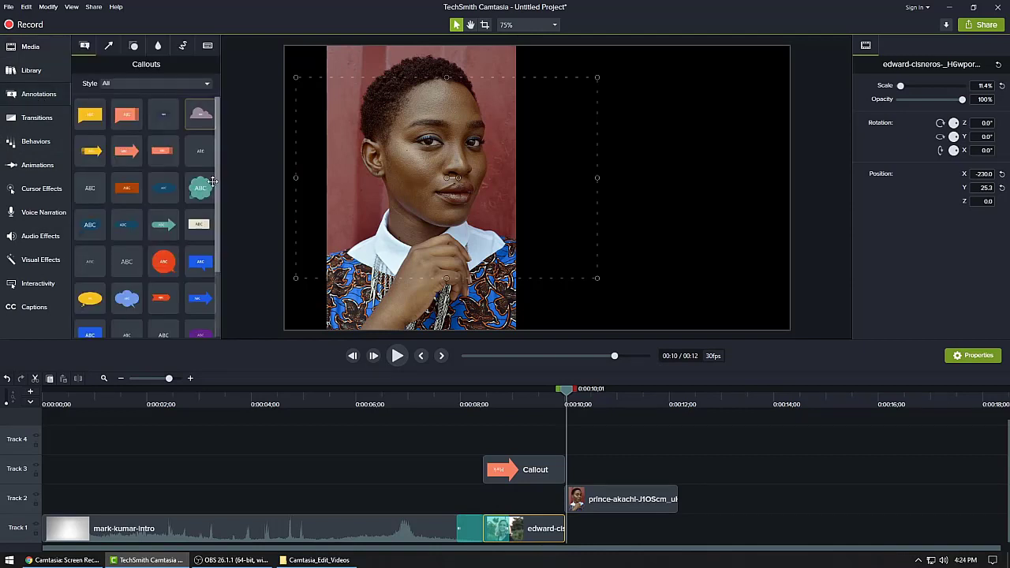
{"action": "scroll", "coordinate": [197, 253], "scroll_direction": "down", "scroll_amount": 3}
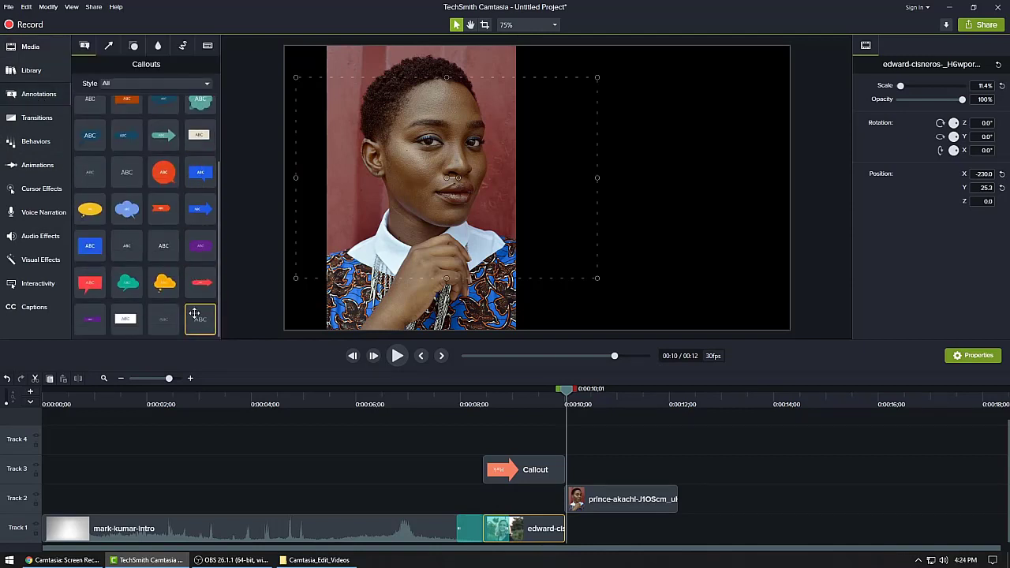
{"action": "left_click_drag", "start_coordinate": [170, 292], "coordinate": [687, 144]}
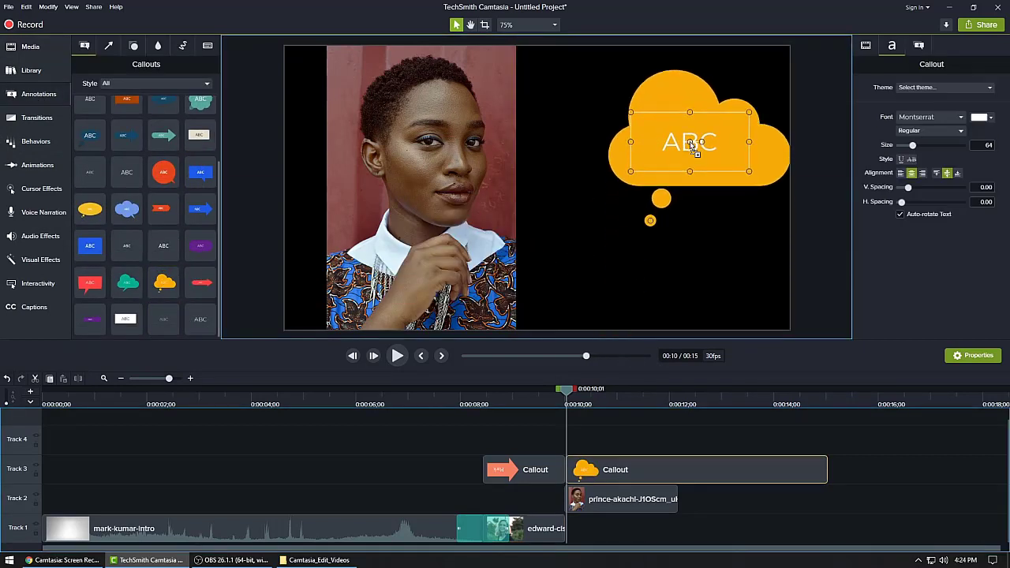
{"action": "double_click", "coordinate": [683, 140]}
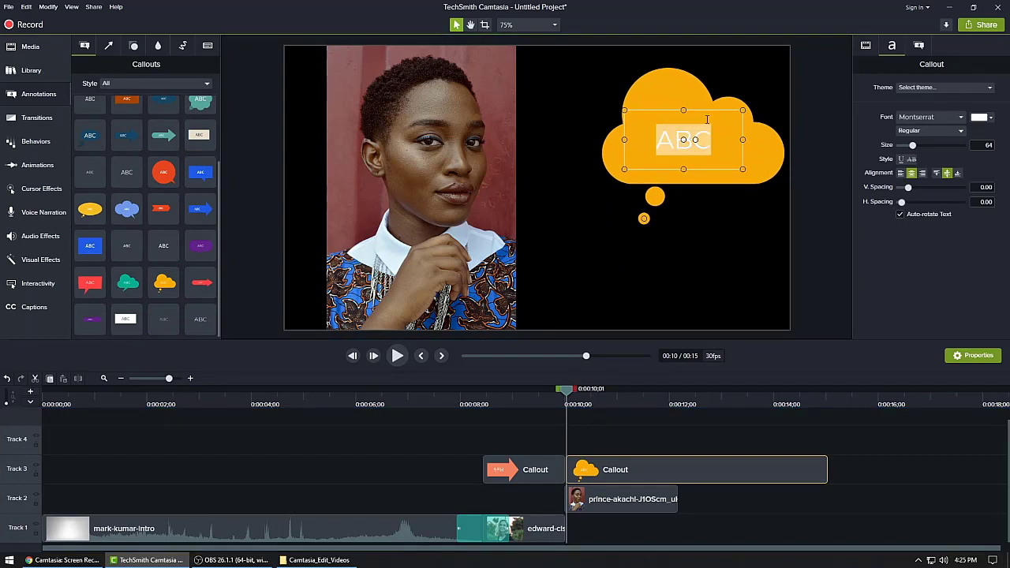
{"action": "type", "text": "Mike"}
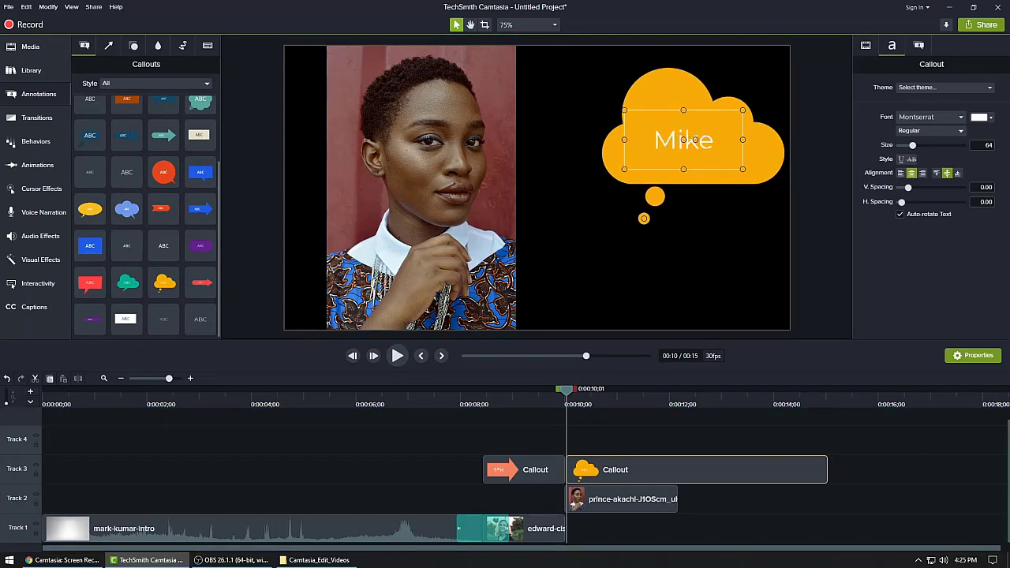
{"action": "left_click", "coordinate": [831, 182]}
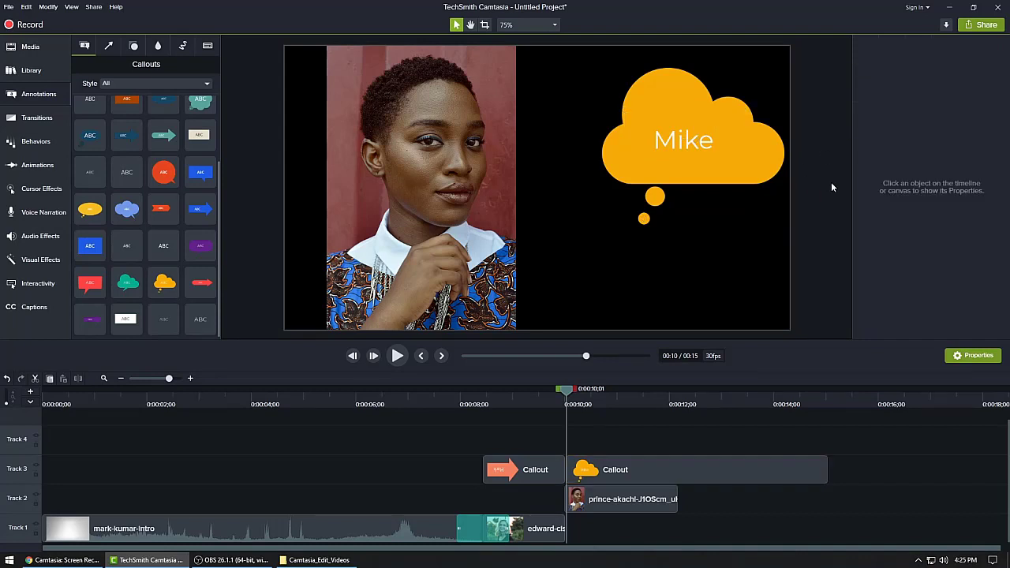
- Move the orange cloud callout closer to the photo and trim its clip to end with the Track 2 photo
{"action": "left_click", "coordinate": [722, 140]}
{"action": "left_click_drag", "start_coordinate": [723, 140], "coordinate": [683, 142]}
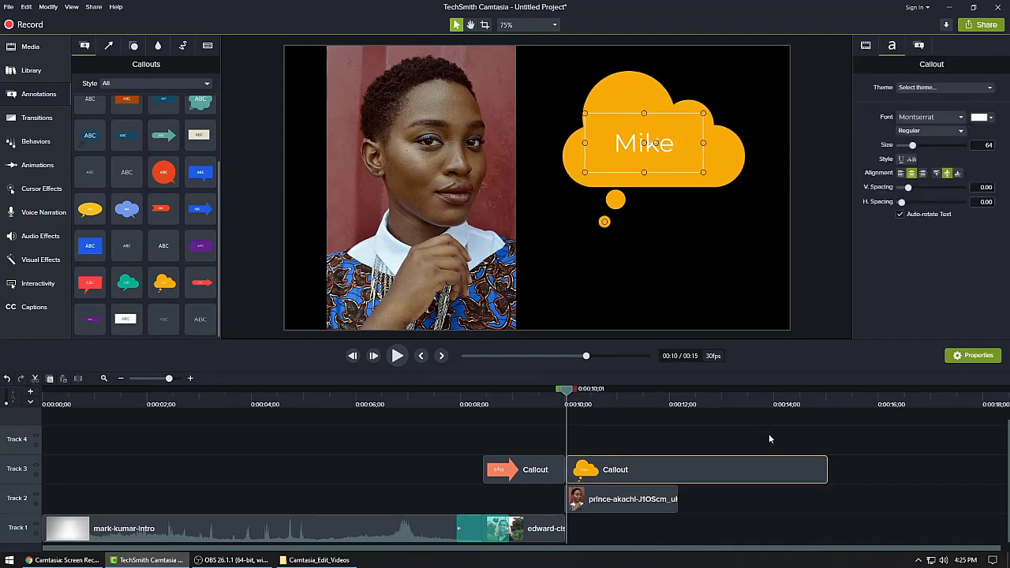
{"action": "left_click_drag", "start_coordinate": [768, 454], "coordinate": [677, 472]}
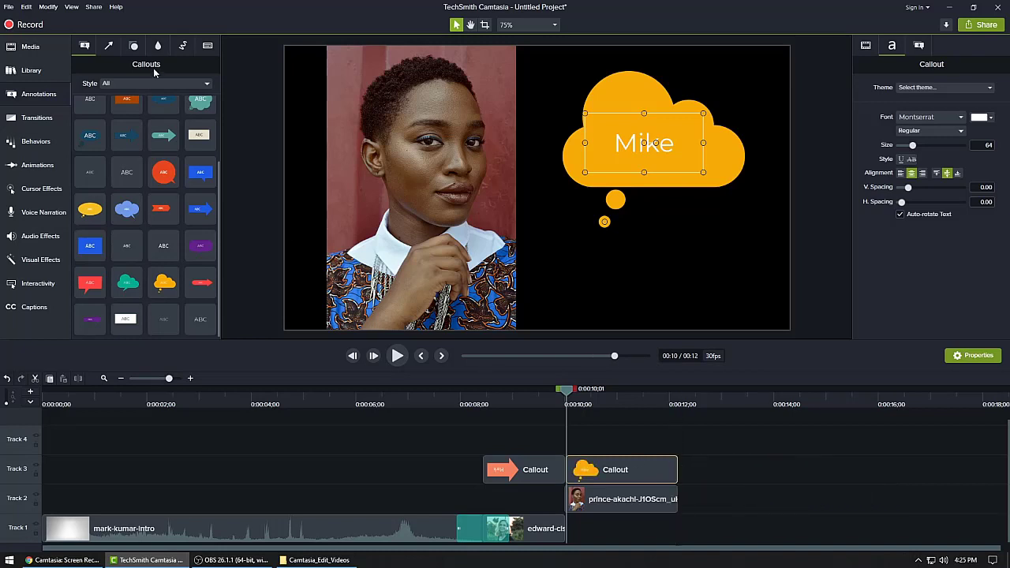
- Add the black-and-white photo of the bearded man directly after the Track 2 photo and trim its end to about 0:00:14;00
{"action": "left_click", "coordinate": [31, 50]}
{"action": "left_click", "coordinate": [181, 133]}
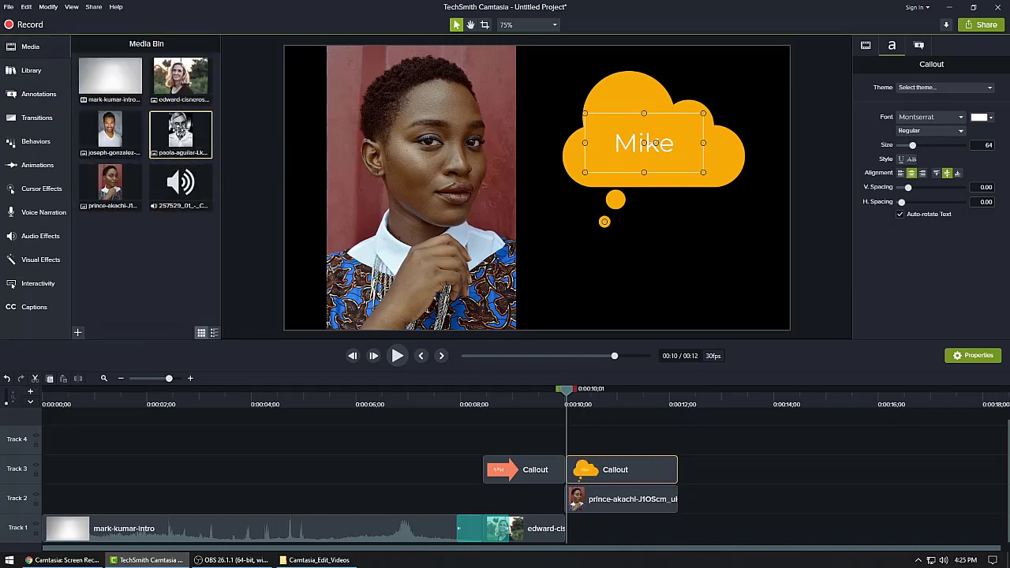
{"action": "left_click_drag", "start_coordinate": [181, 133], "coordinate": [677, 510]}
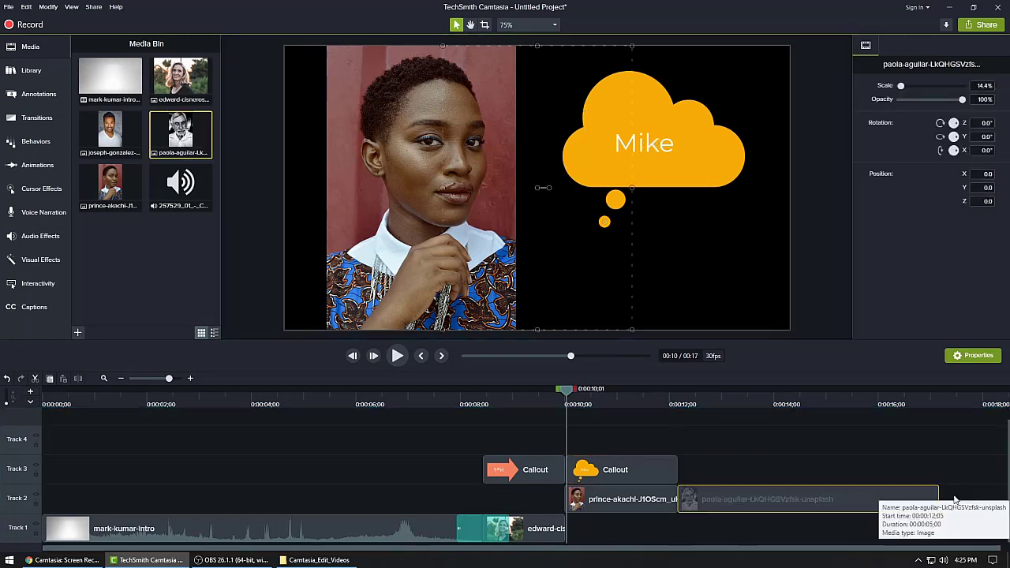
{"action": "left_click_drag", "start_coordinate": [939, 500], "coordinate": [779, 491]}
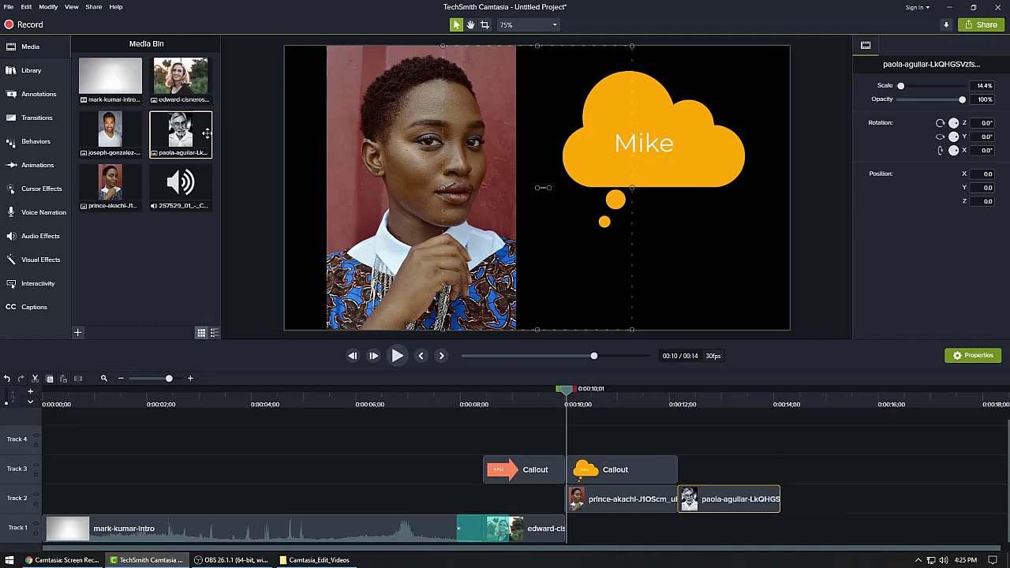
- Move the playhead to 0:00:12;09 and shift the bearded man's photo to the left half of the canvas
{"action": "left_click", "coordinate": [32, 94]}
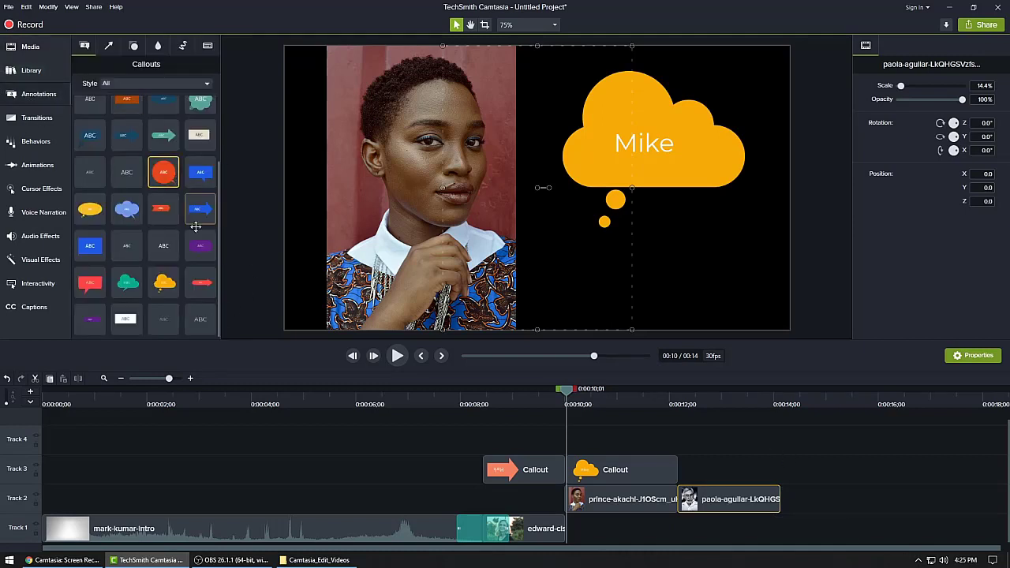
{"action": "scroll", "coordinate": [197, 227], "scroll_direction": "up", "scroll_amount": 2}
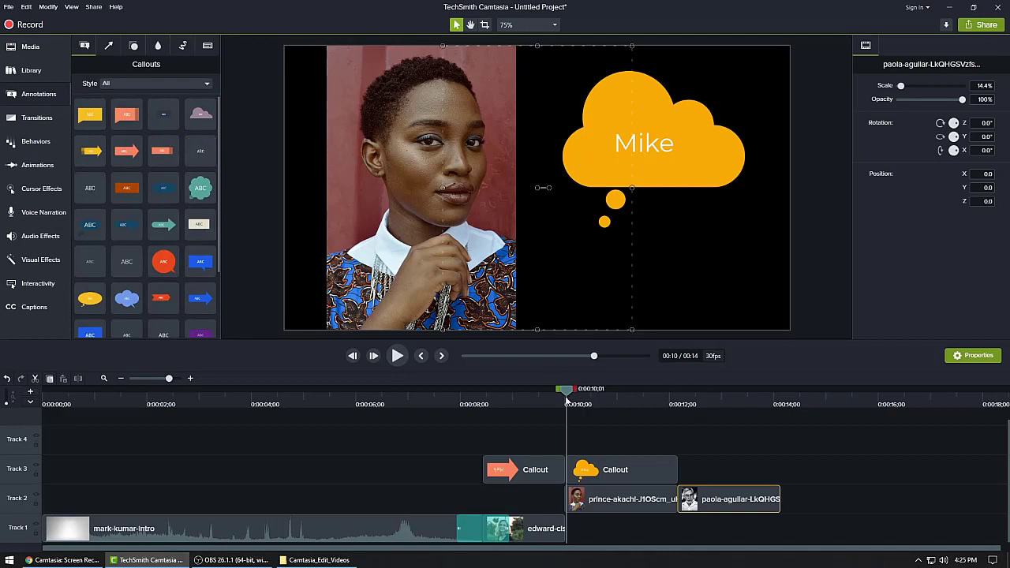
{"action": "left_click_drag", "start_coordinate": [567, 395], "coordinate": [686, 405]}
{"action": "left_click_drag", "start_coordinate": [550, 145], "coordinate": [411, 145]}
- Add a plain text callout to the right of the bearded man's photo and replace its text with a first name
{"action": "left_click_drag", "start_coordinate": [202, 151], "coordinate": [645, 154]}
{"action": "double_click", "coordinate": [646, 151]}
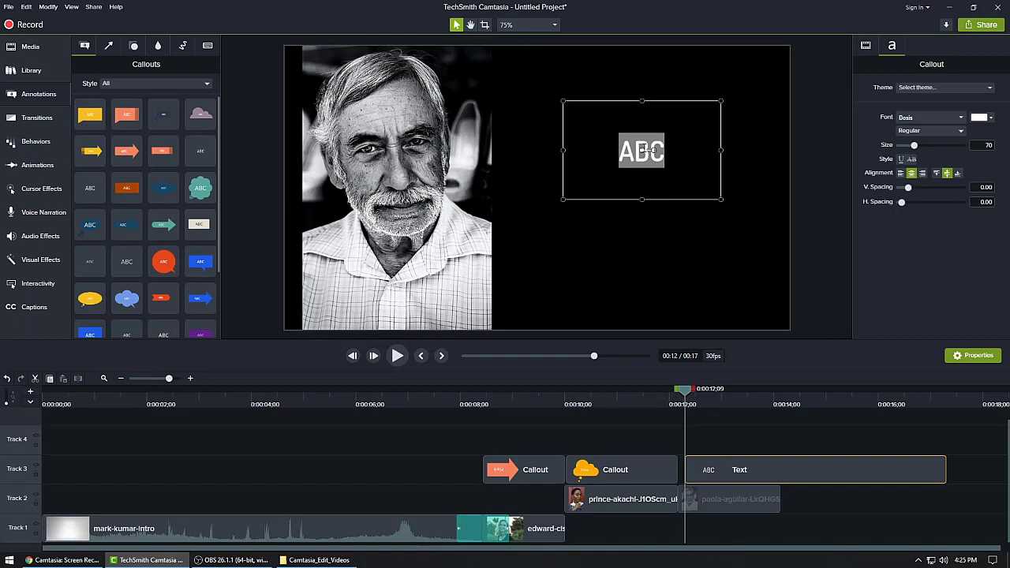
{"action": "type", "text": "Bill"}
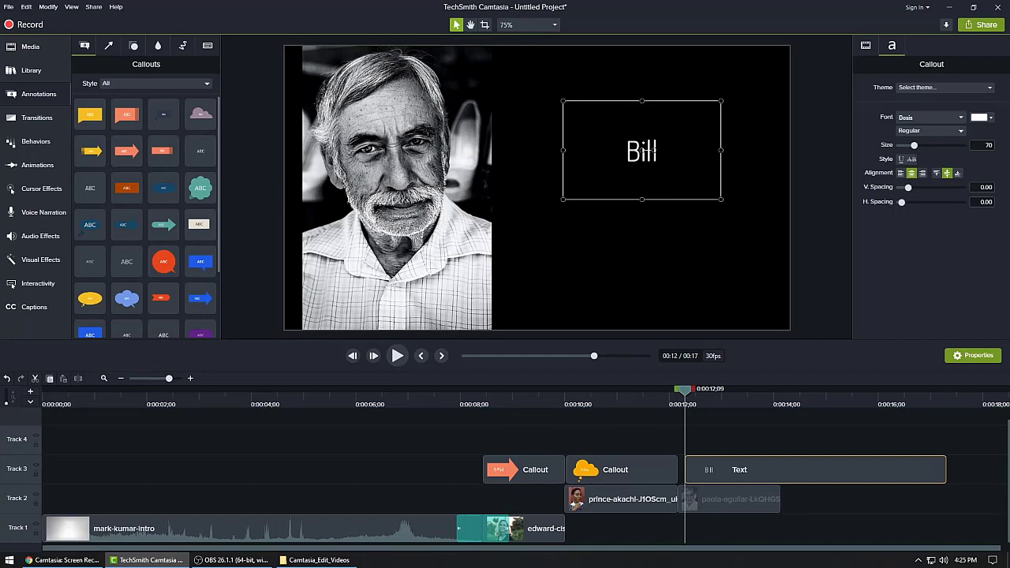
{"action": "left_click", "coordinate": [805, 275]}
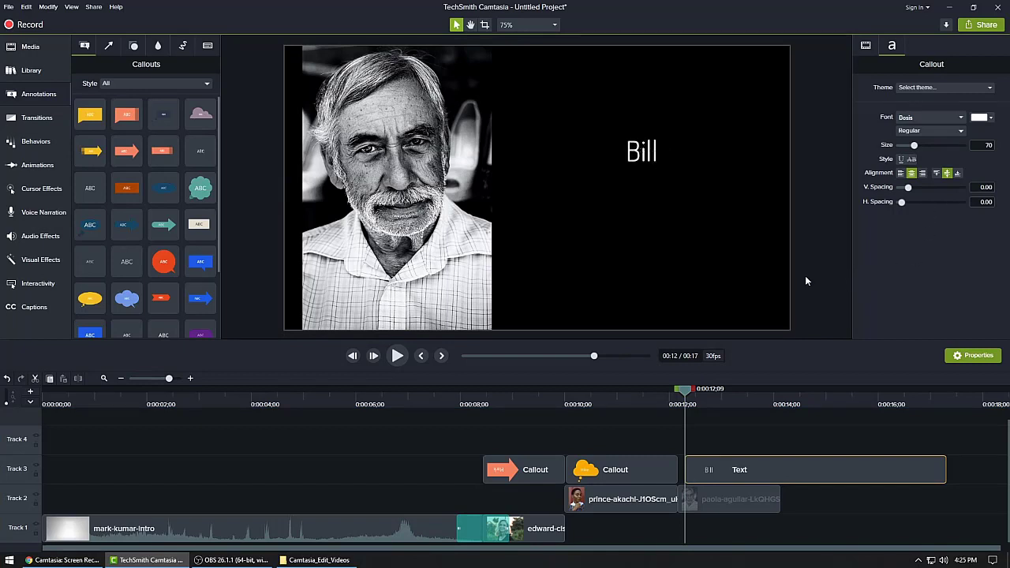
- Align the text callout's start with the bearded man's photo at 0:00:12;05 and trim its end to the photo's end
{"action": "left_click", "coordinate": [897, 469]}
{"action": "left_click_drag", "start_coordinate": [898, 470], "coordinate": [885, 466]}
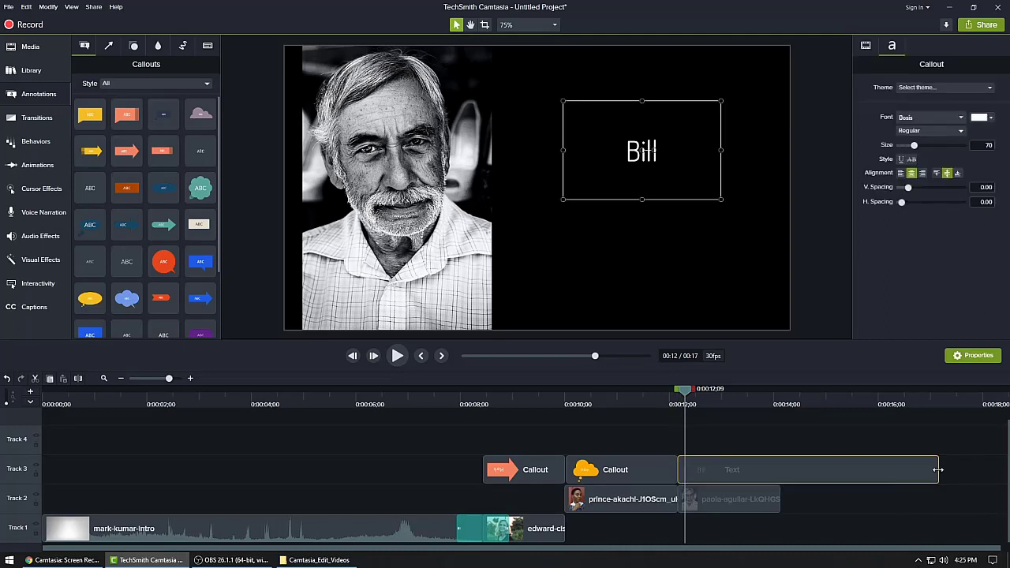
{"action": "left_click_drag", "start_coordinate": [937, 470], "coordinate": [778, 471]}
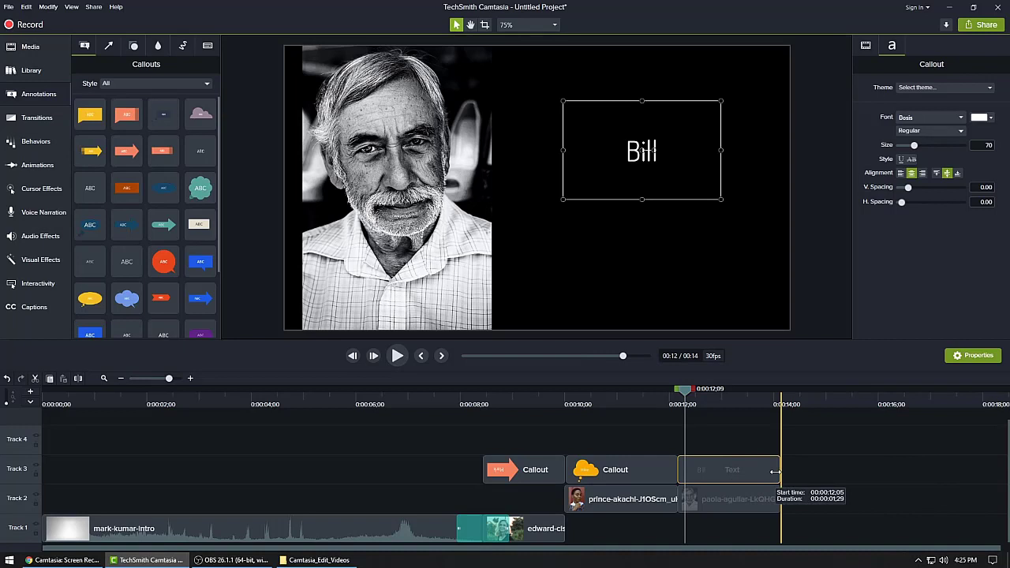
{"action": "left_click", "coordinate": [562, 436]}
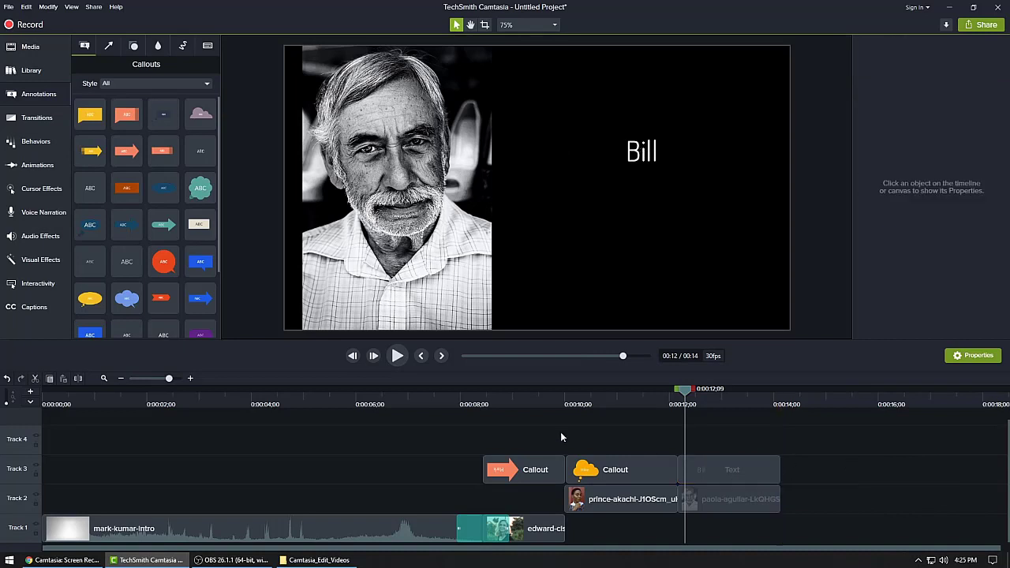
- Play the whole project from the beginning, then return the playhead to 0:00:09;15
{"action": "left_click", "coordinate": [422, 358]}
{"action": "left_click", "coordinate": [422, 357]}
{"action": "left_click", "coordinate": [422, 357]}
{"action": "left_click", "coordinate": [422, 358]}
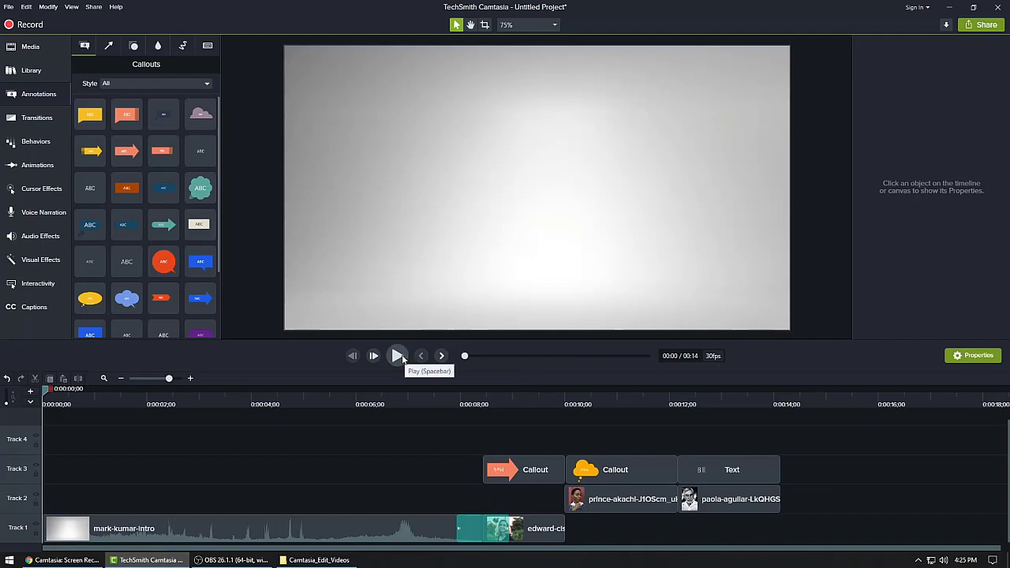
{"action": "left_click", "coordinate": [401, 355]}
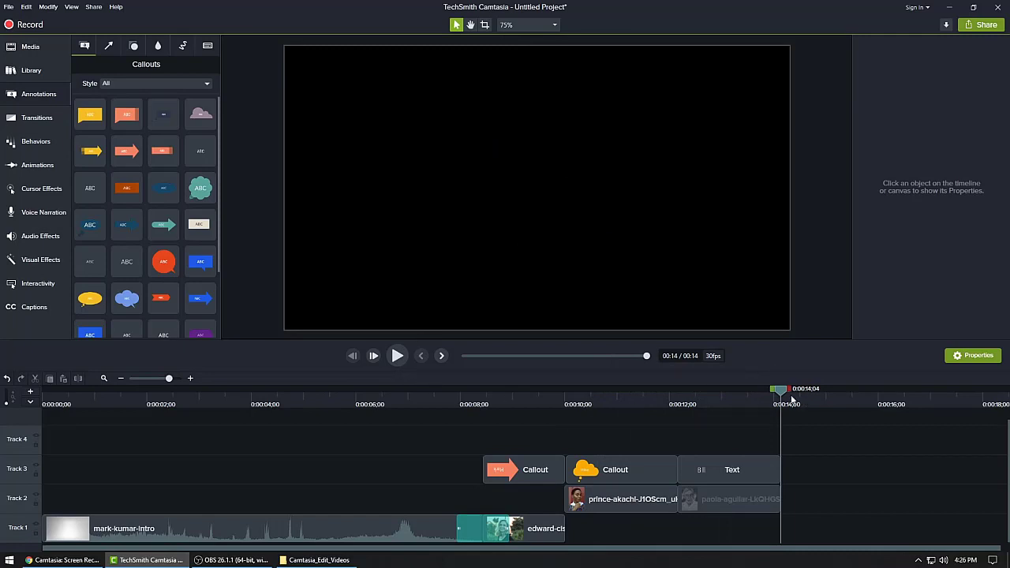
{"action": "left_click_drag", "start_coordinate": [782, 395], "coordinate": [539, 449]}
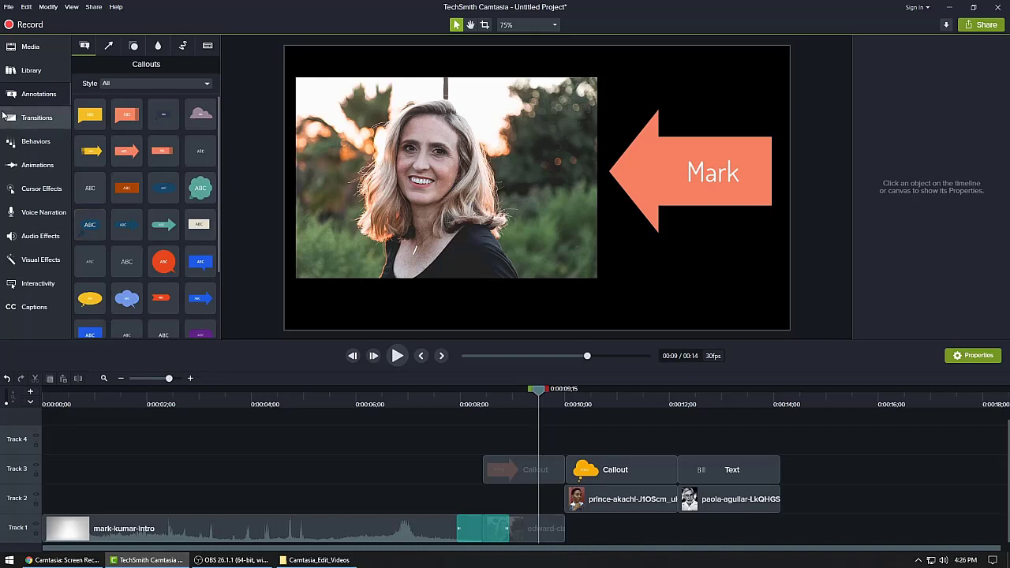
- Preview the intro video and the Cheesecake audio file from the imported media, closing each preview
{"action": "left_click", "coordinate": [28, 47]}
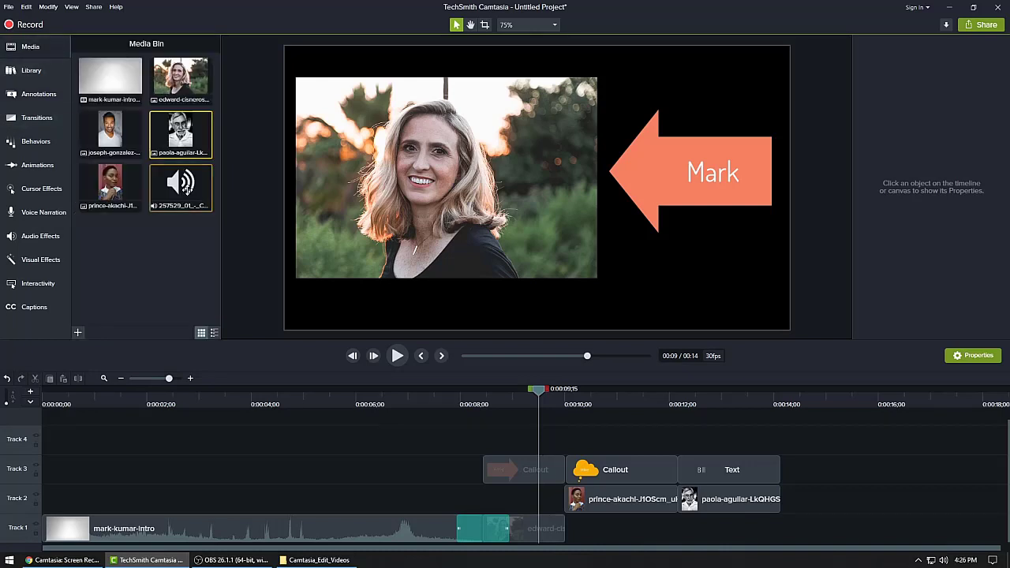
{"action": "left_click", "coordinate": [187, 187]}
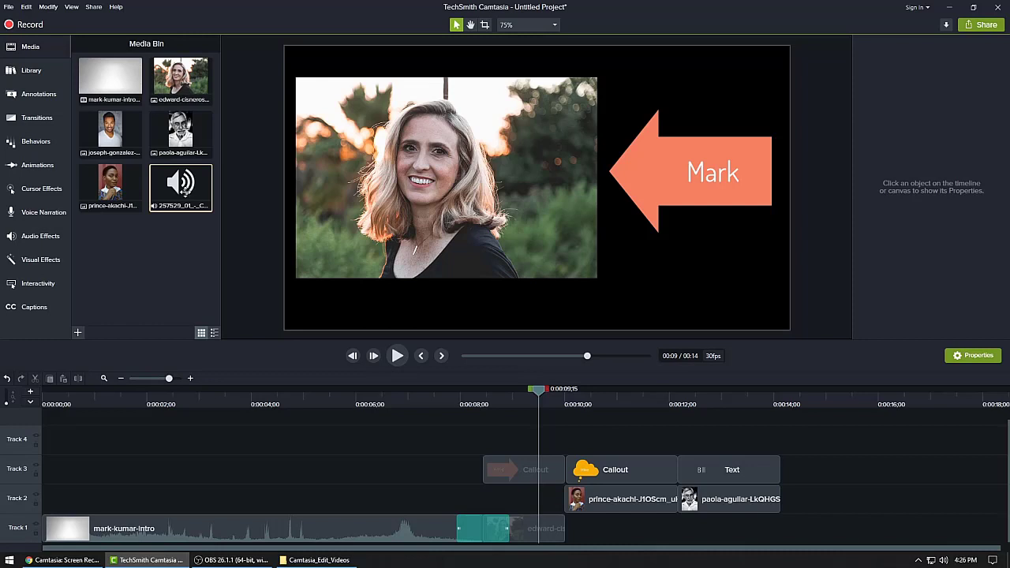
{"action": "left_click", "coordinate": [179, 284]}
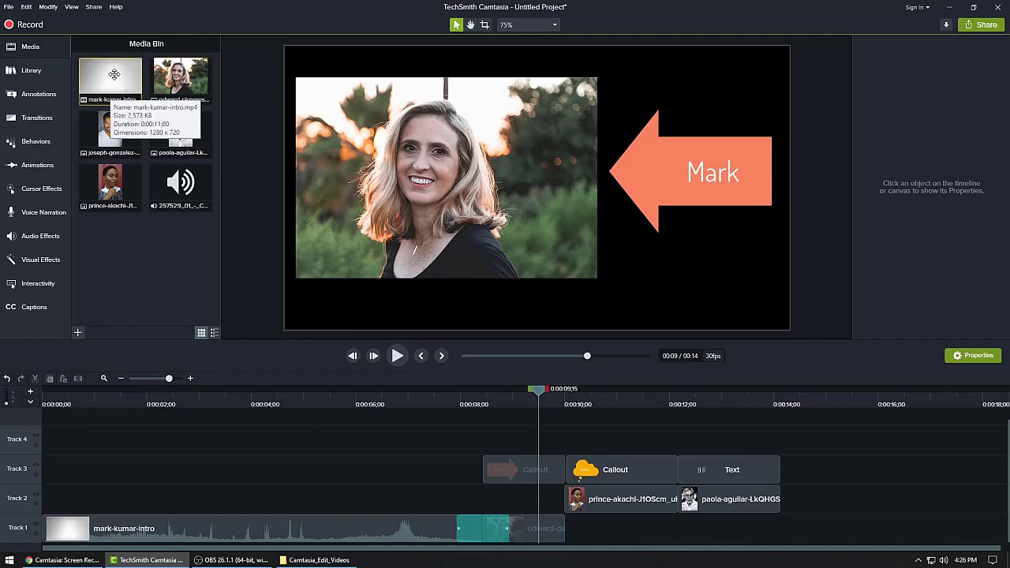
{"action": "double_click", "coordinate": [114, 75]}
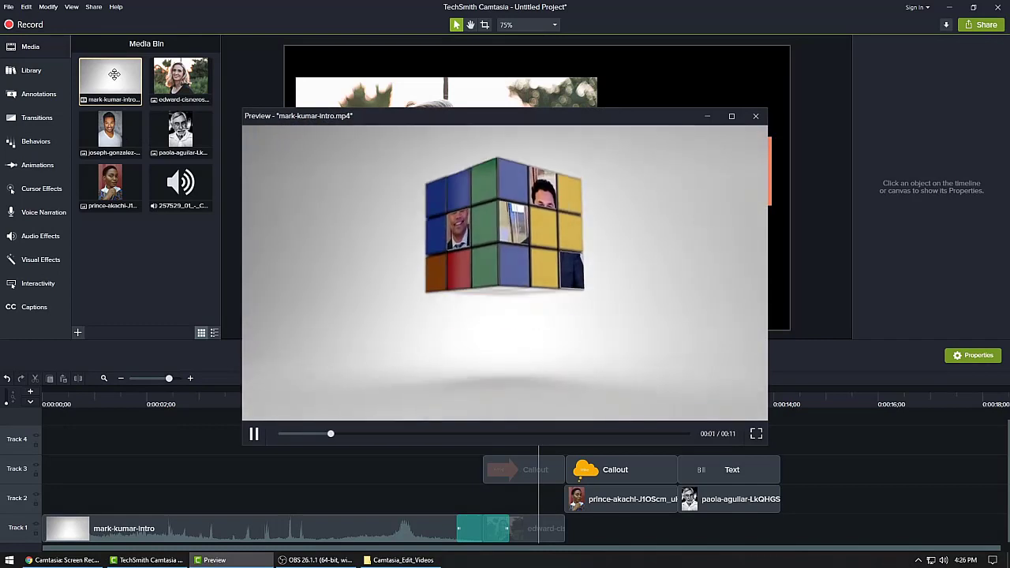
{"action": "left_click", "coordinate": [254, 433]}
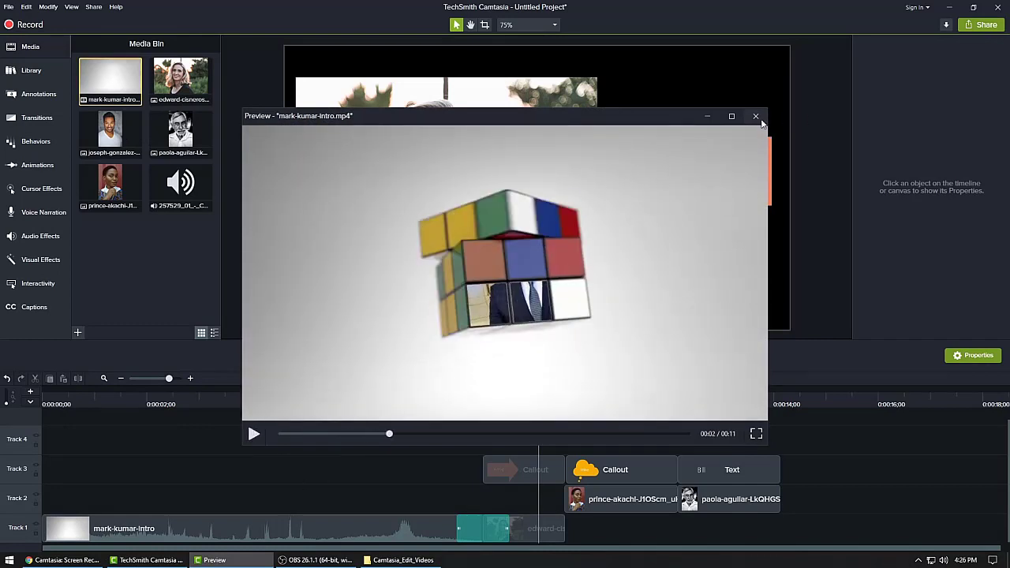
{"action": "left_click", "coordinate": [755, 116]}
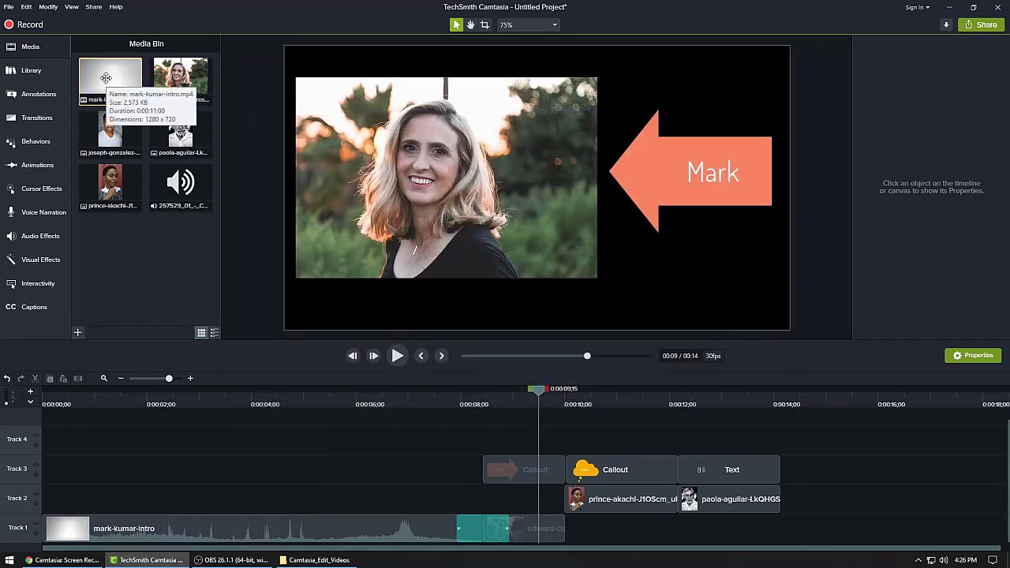
{"action": "double_click", "coordinate": [106, 78]}
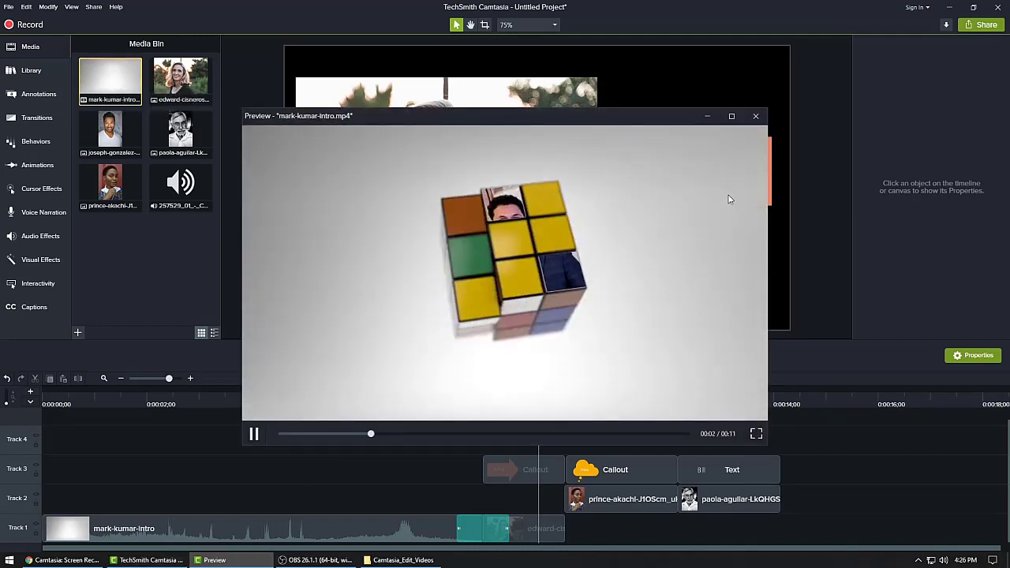
{"action": "left_click", "coordinate": [756, 117]}
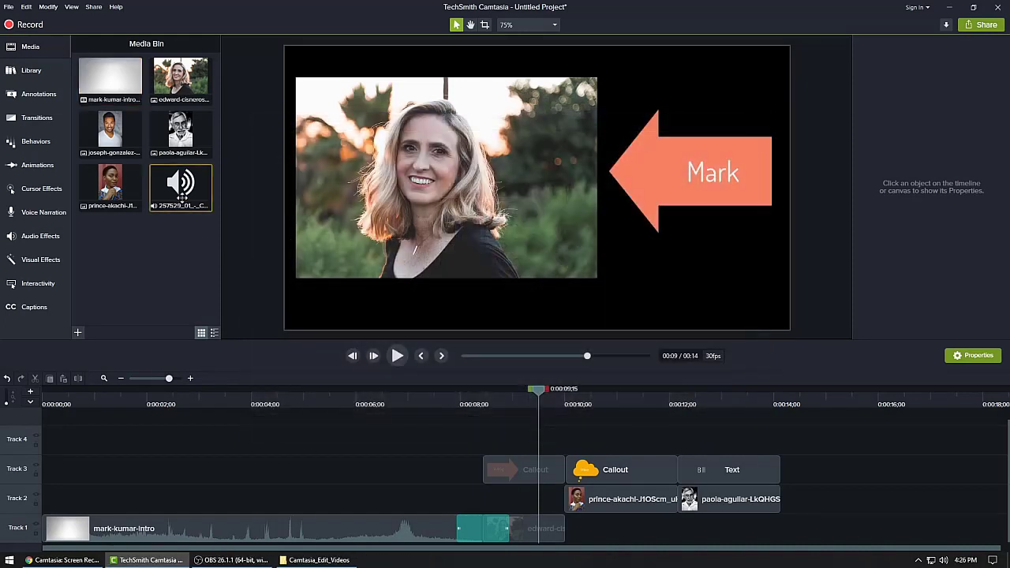
{"action": "double_click", "coordinate": [181, 197]}
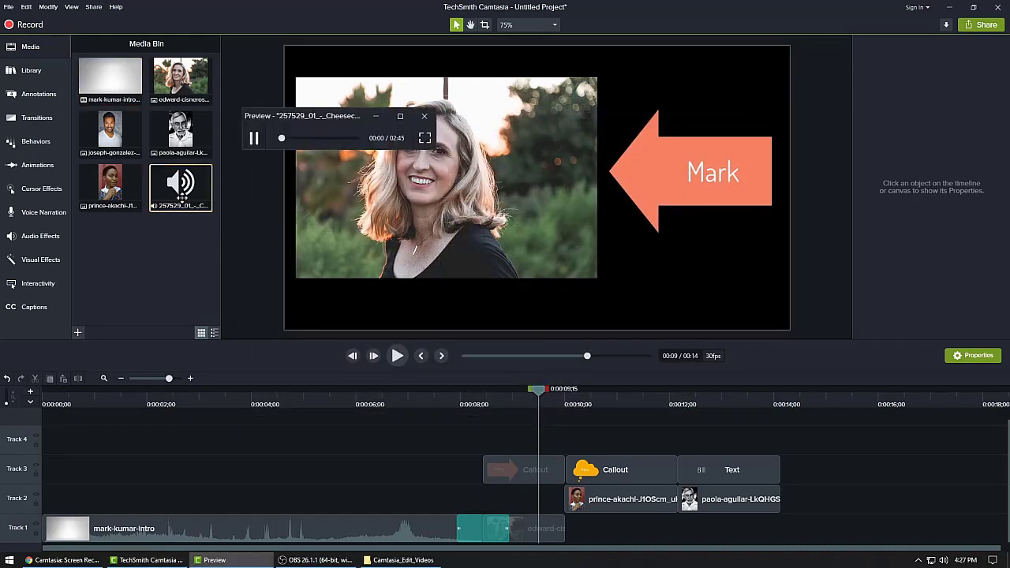
{"action": "left_click", "coordinate": [424, 116]}
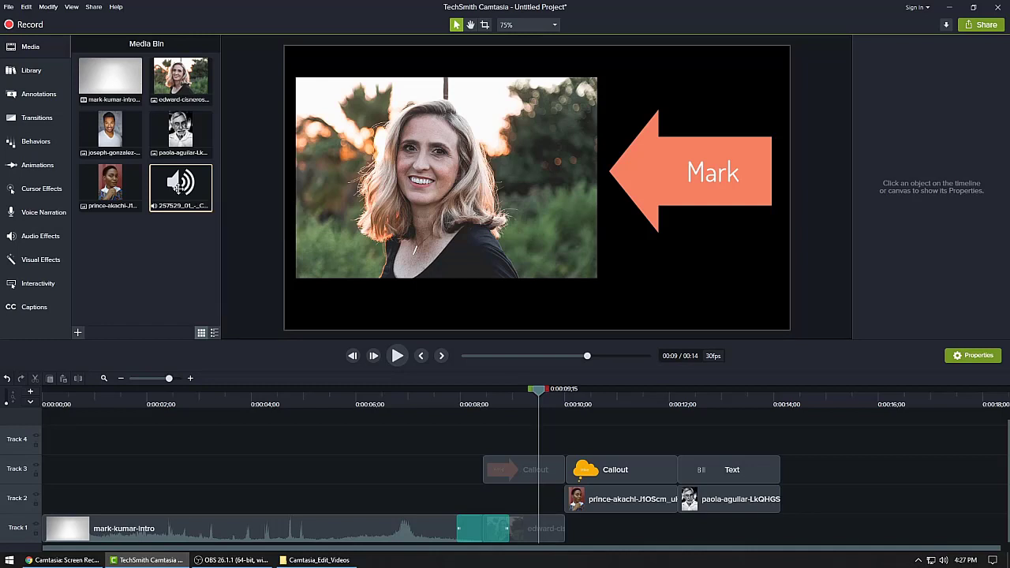
- Add the Cheesecake audio to Track 4, starting with the arrow callout, and play the project back from before the music begins
{"action": "left_click_drag", "start_coordinate": [181, 187], "coordinate": [485, 438]}
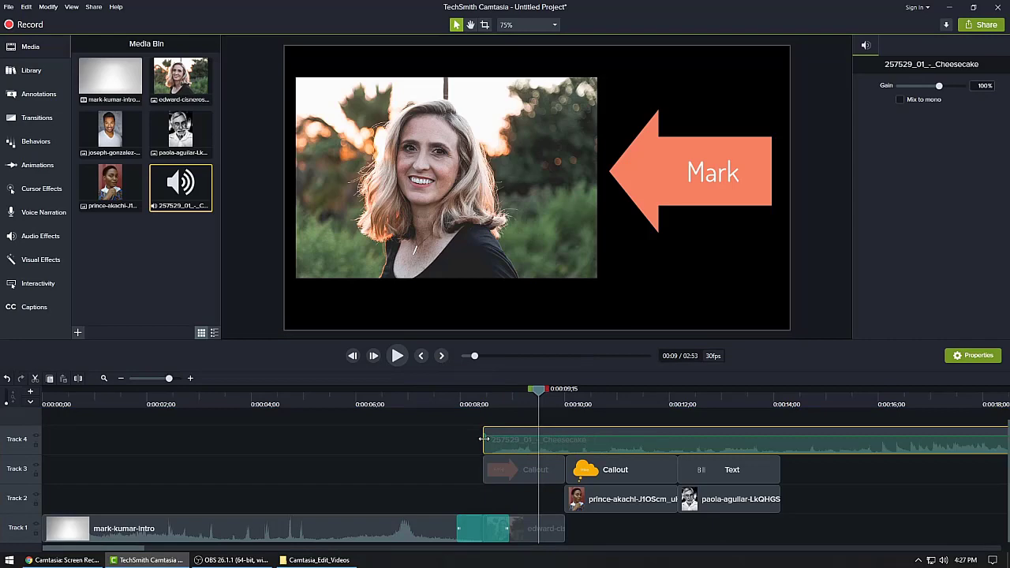
{"action": "left_click_drag", "start_coordinate": [541, 391], "coordinate": [354, 390]}
{"action": "left_click", "coordinate": [398, 356]}
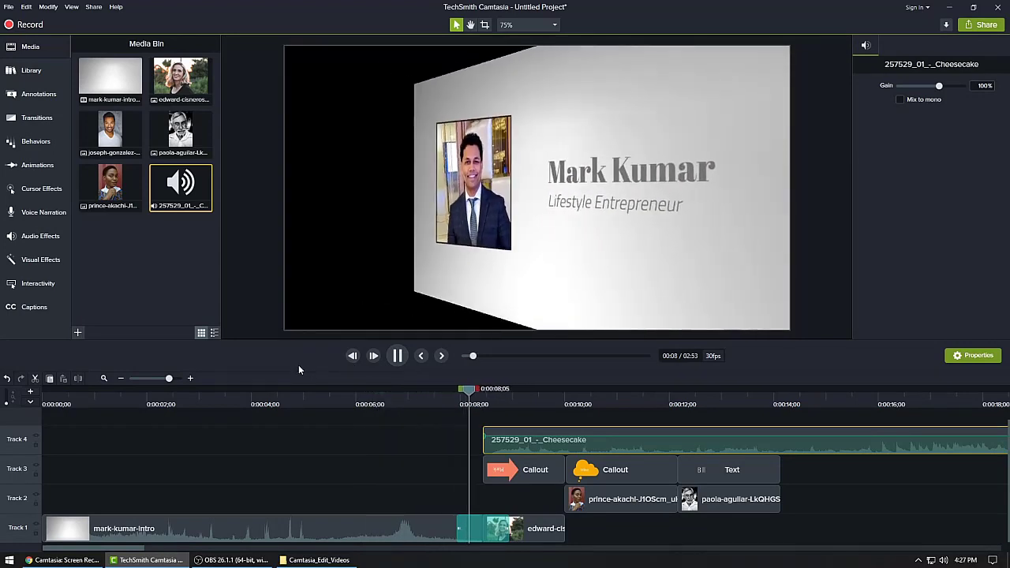
{"action": "left_click", "coordinate": [398, 356]}
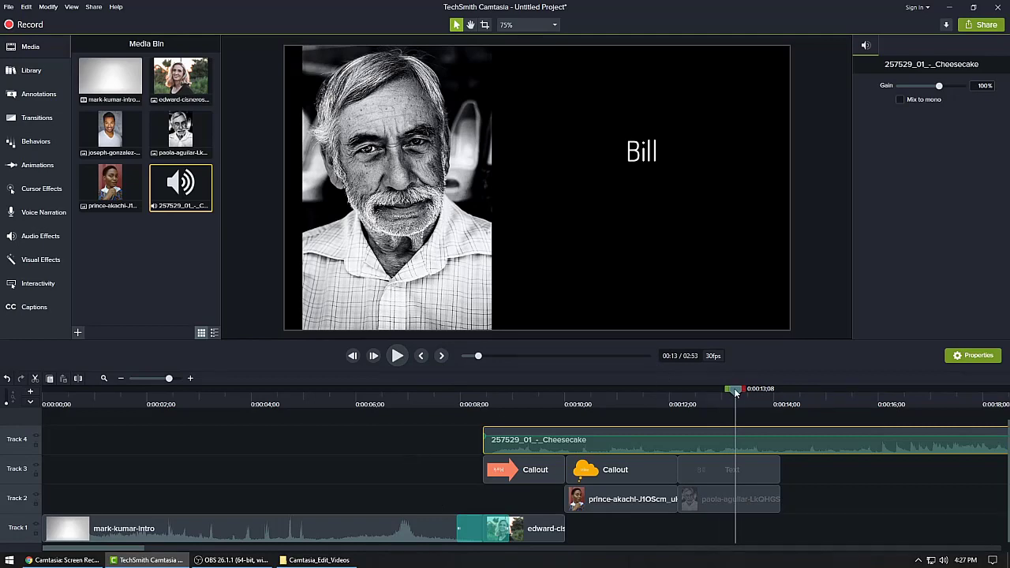
{"action": "left_click_drag", "start_coordinate": [735, 393], "coordinate": [594, 418]}
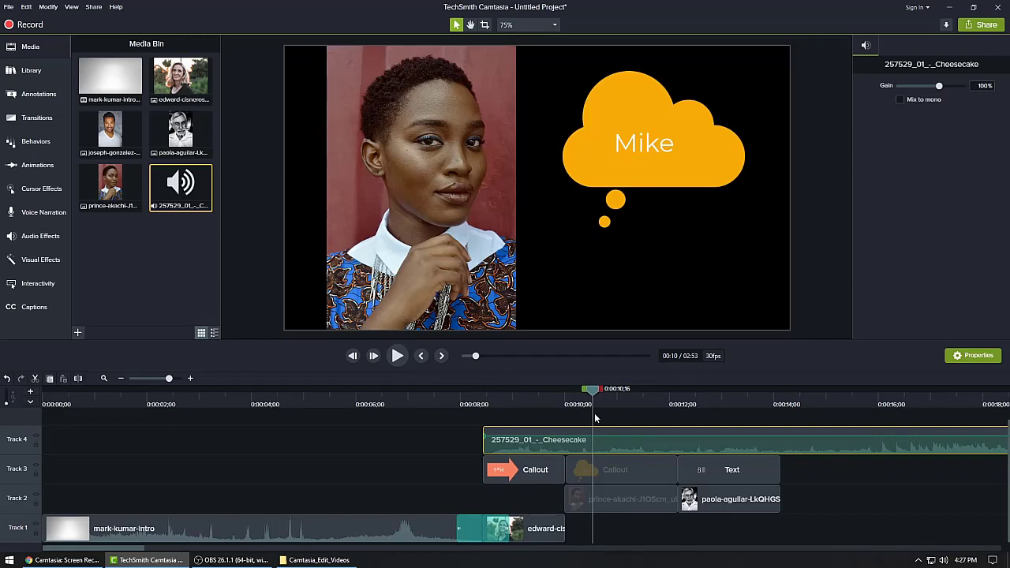
- Shift the two Track 2 photos, the three Track 3 callouts and the Track 4 audio down one track each
{"action": "left_click_drag", "start_coordinate": [818, 498], "coordinate": [520, 504]}
{"action": "left_click_drag", "start_coordinate": [850, 502], "coordinate": [529, 504]}
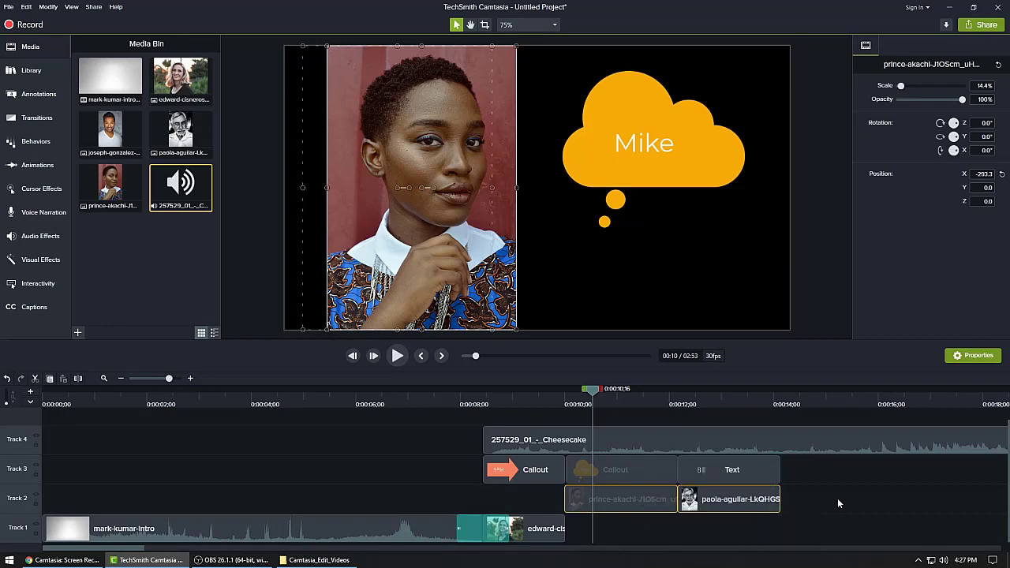
{"action": "left_click_drag", "start_coordinate": [579, 499], "coordinate": [627, 537]}
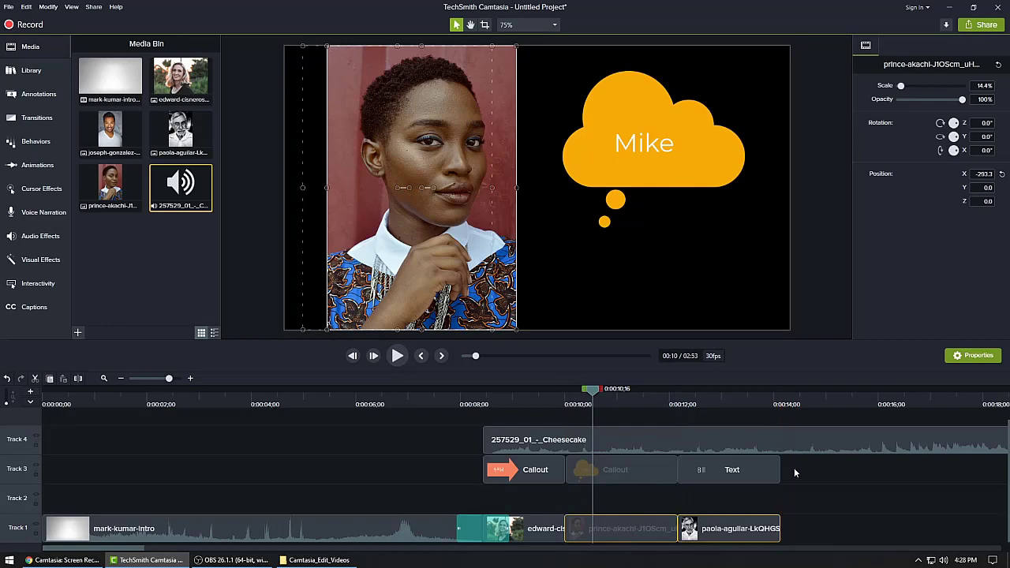
{"action": "left_click_drag", "start_coordinate": [818, 468], "coordinate": [531, 520]}
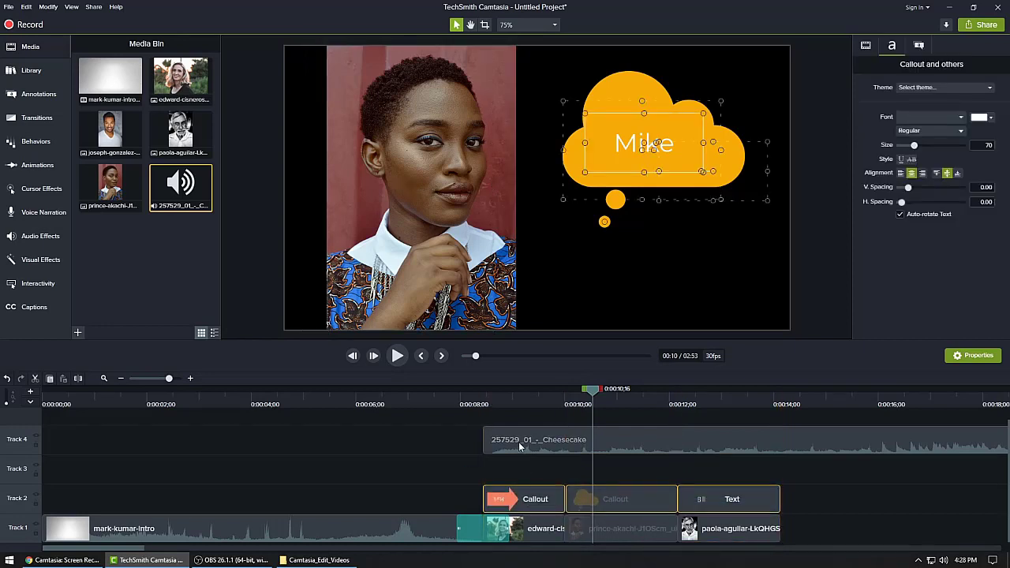
{"action": "left_click_drag", "start_coordinate": [517, 444], "coordinate": [515, 466]}
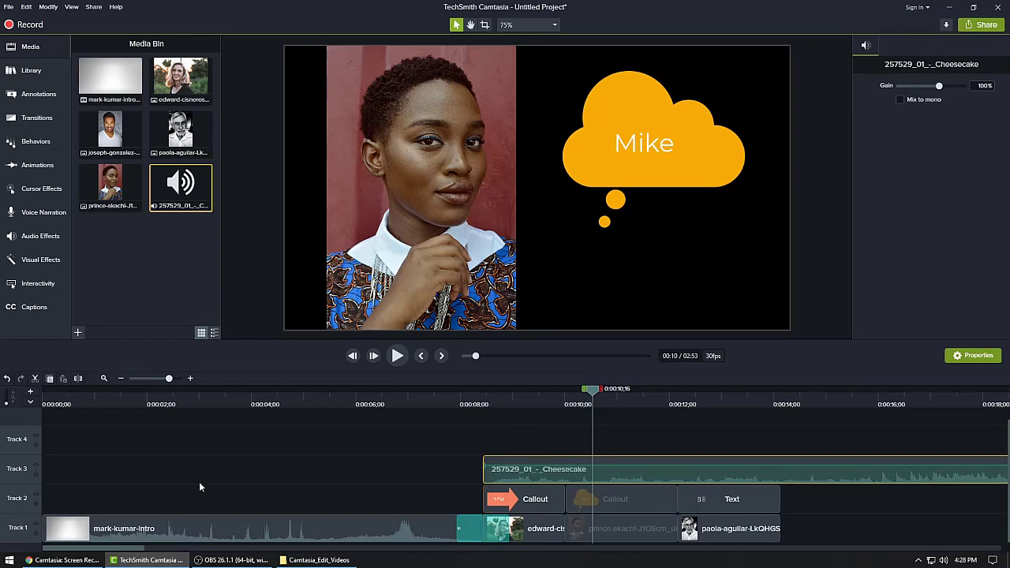
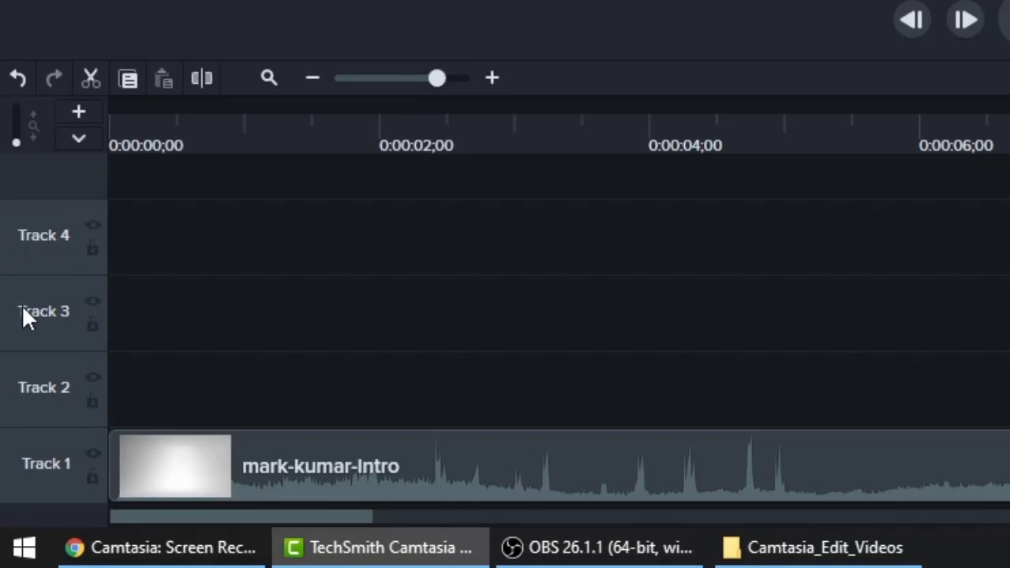
- Remove all empty tracks from the timeline and select the Cheesecake audio clip
{"action": "right_click", "coordinate": [43, 235]}
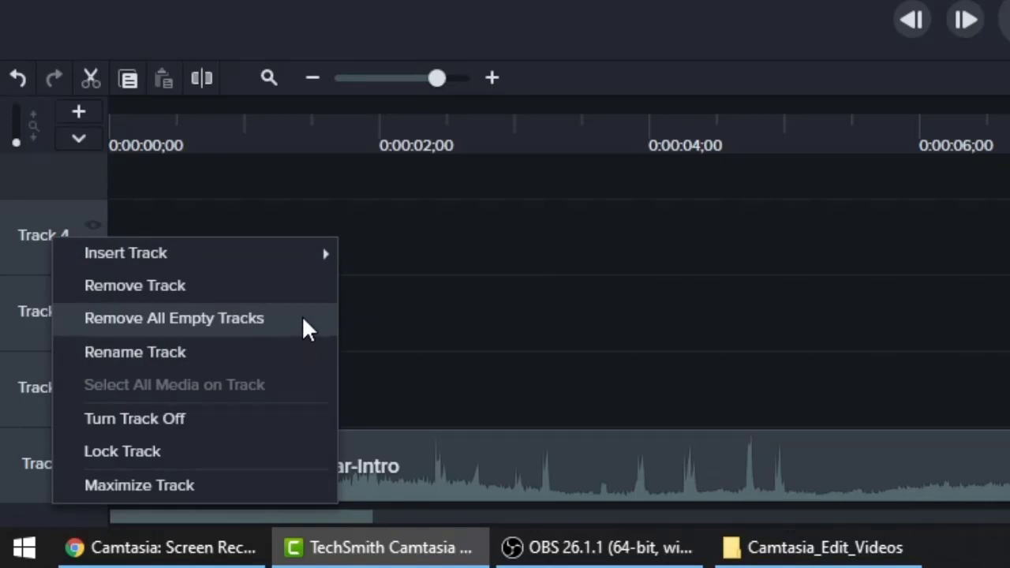
{"action": "left_click", "coordinate": [303, 319]}
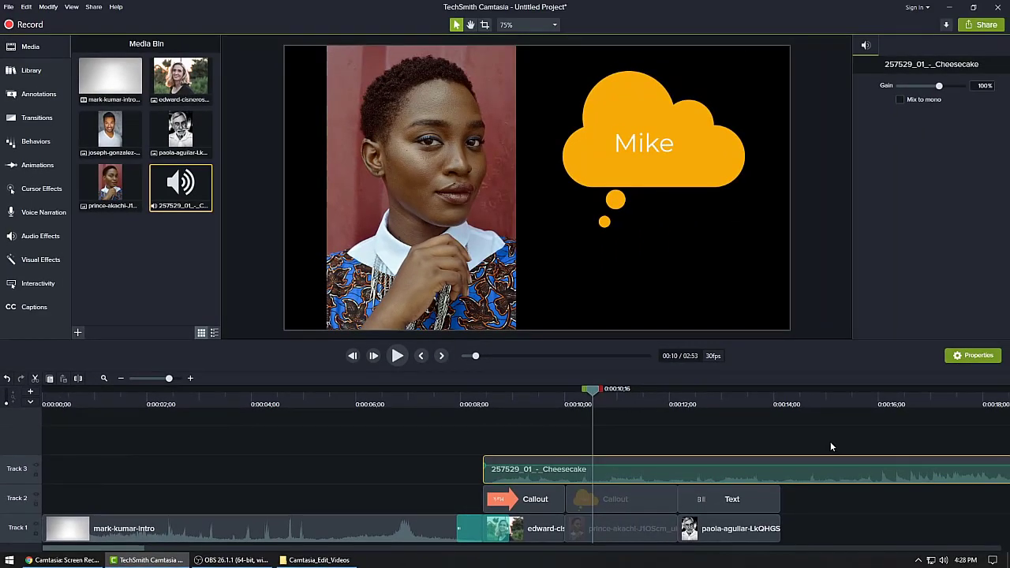
{"action": "left_click", "coordinate": [778, 437]}
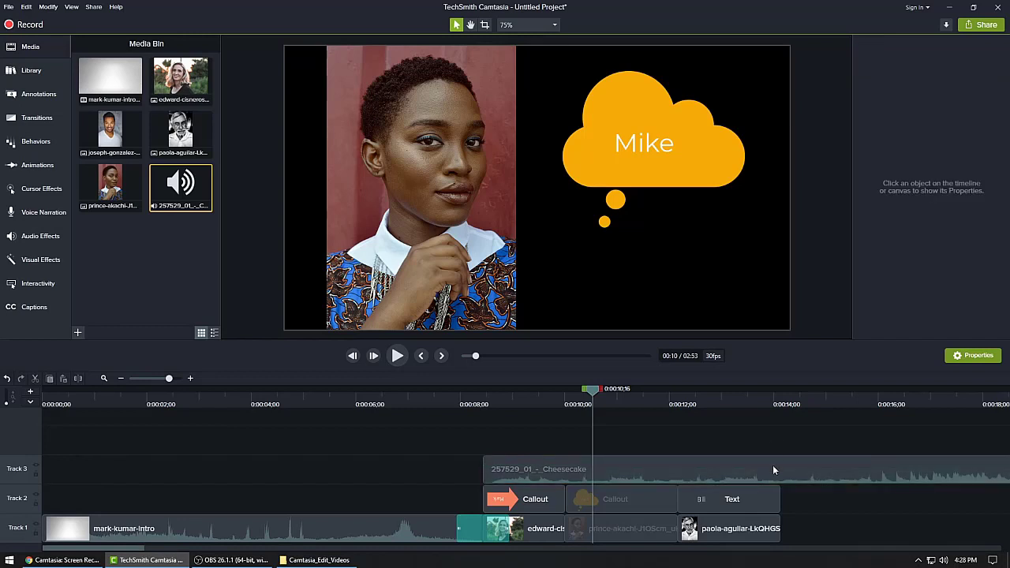
{"action": "left_click", "coordinate": [772, 465]}
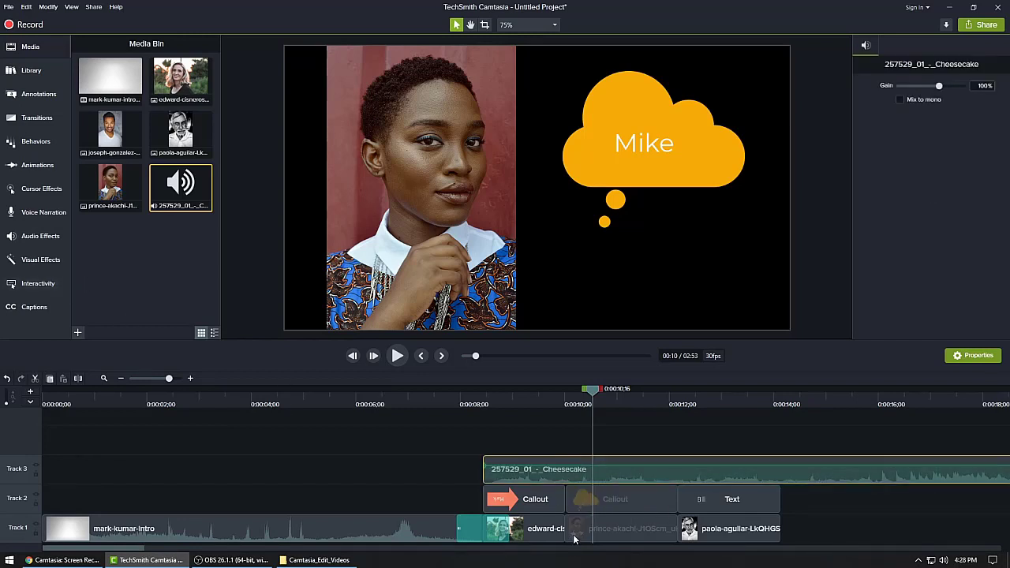
- Add a Page roll transition between the first and second photos on Track 1 and a Whip spin between the second and third
{"action": "left_click_drag", "start_coordinate": [592, 399], "coordinate": [550, 430]}
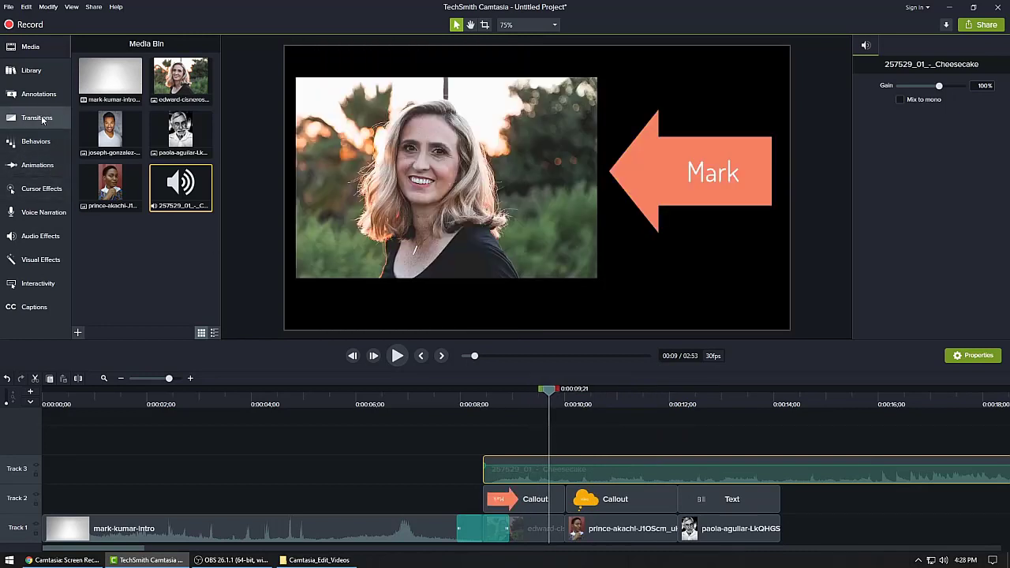
{"action": "left_click", "coordinate": [42, 119]}
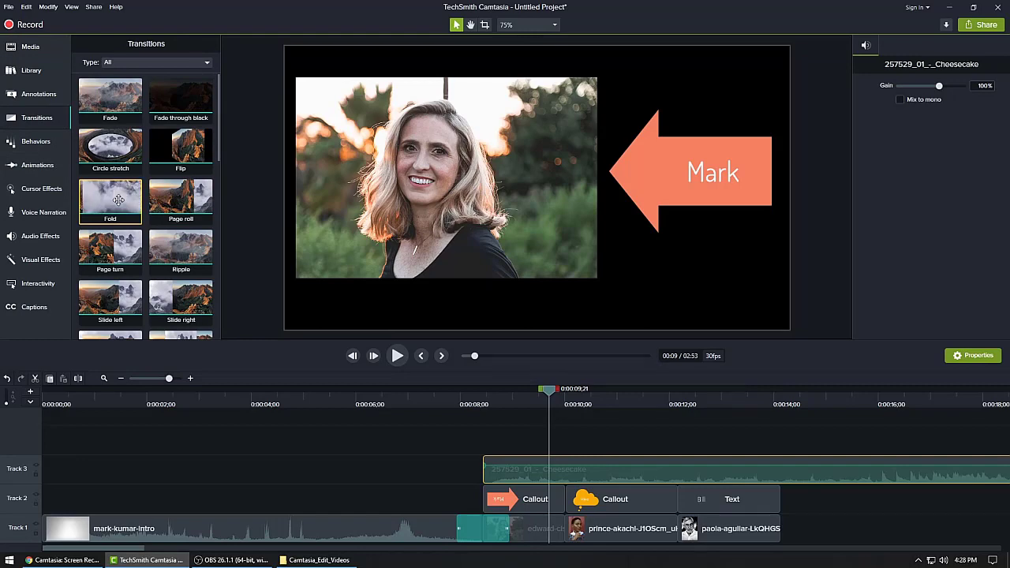
{"action": "scroll", "coordinate": [119, 201], "scroll_direction": "down", "scroll_amount": 1}
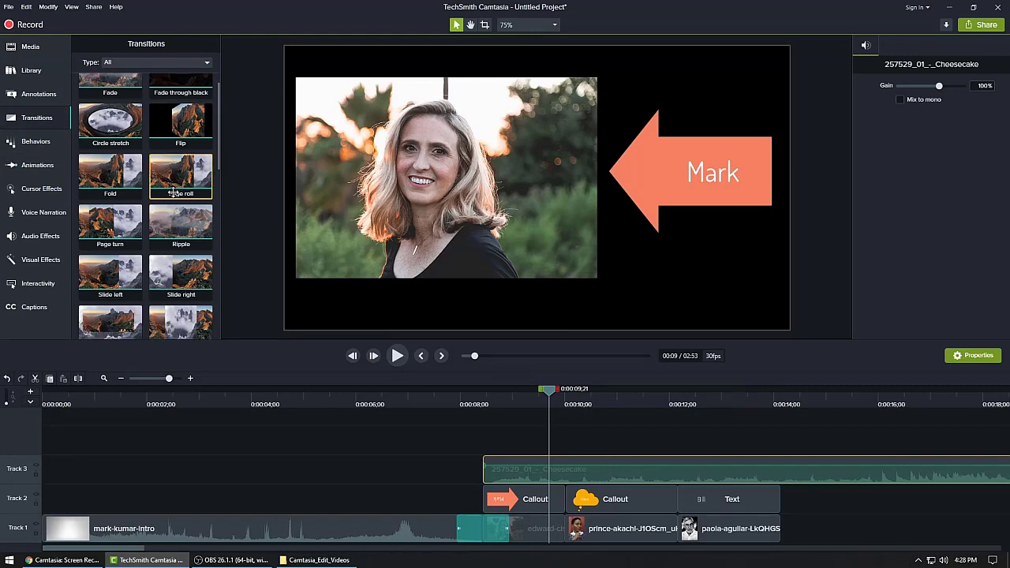
{"action": "left_click_drag", "start_coordinate": [180, 175], "coordinate": [581, 531]}
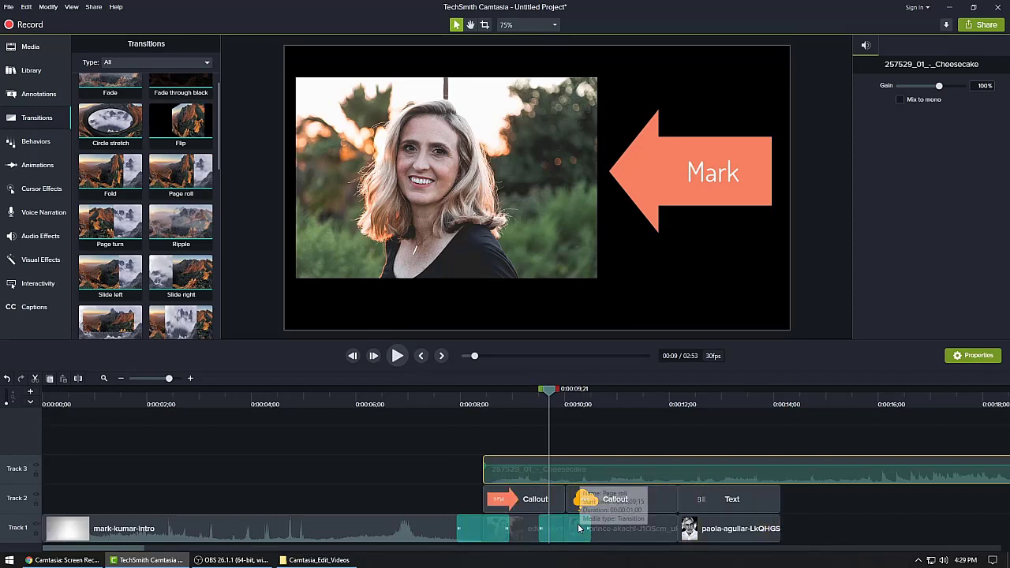
{"action": "scroll", "coordinate": [183, 245], "scroll_direction": "down", "scroll_amount": 2}
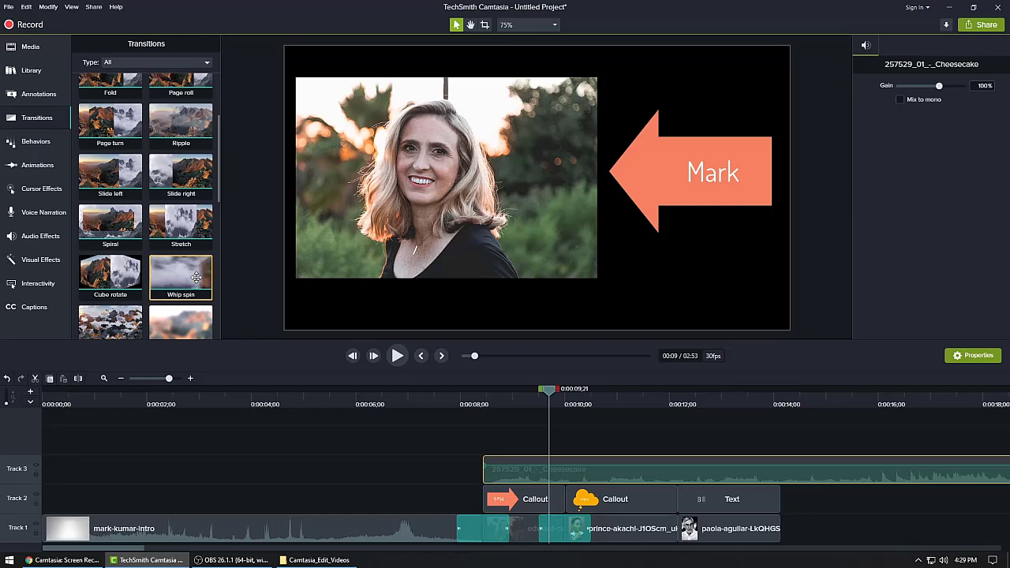
{"action": "left_click_drag", "start_coordinate": [179, 275], "coordinate": [677, 531]}
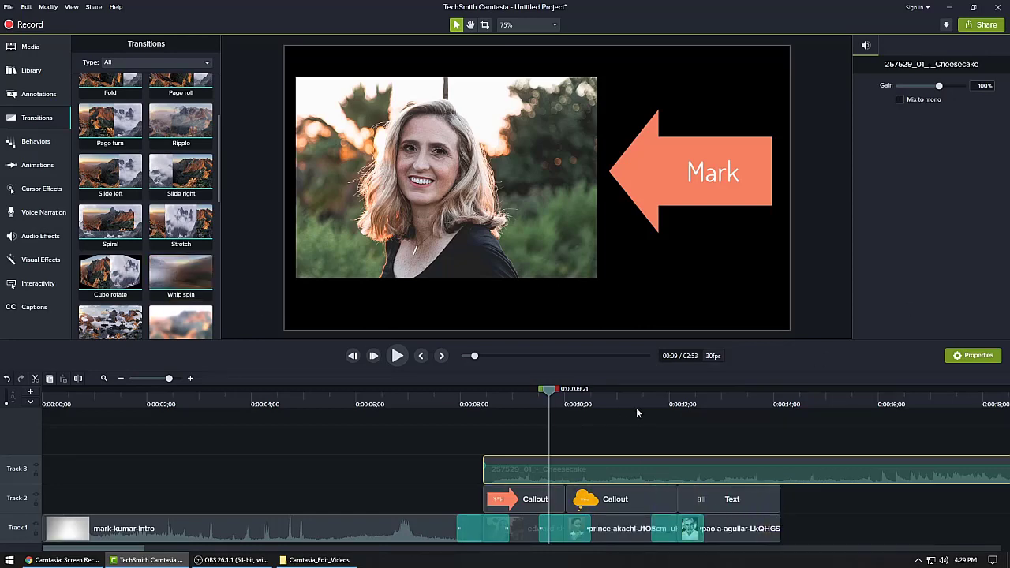
- Play the project back from 0:00:06;14 in the intro clip to review the photo transitions and callouts
{"action": "left_click_drag", "start_coordinate": [550, 390], "coordinate": [380, 412]}
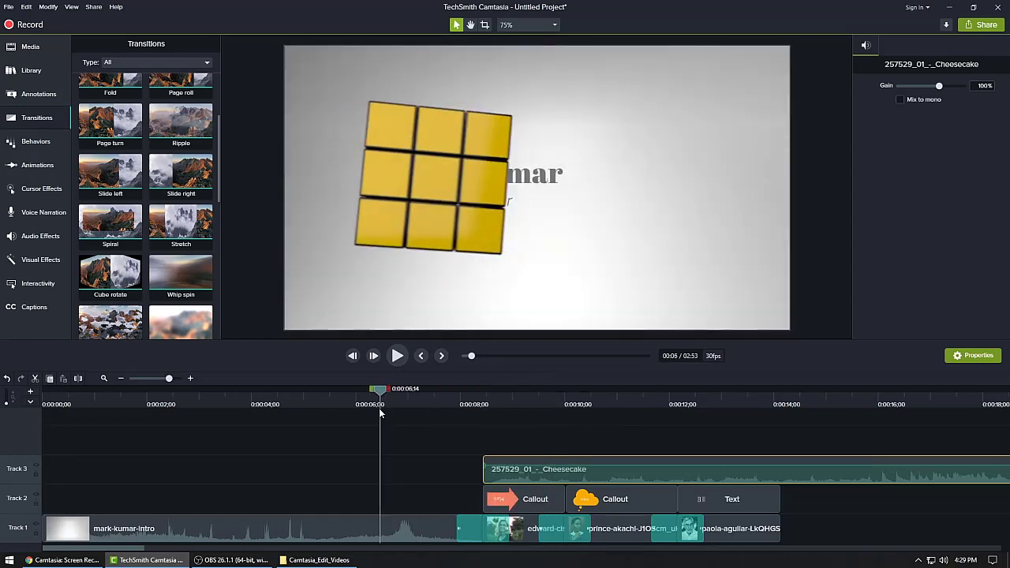
{"action": "left_click", "coordinate": [397, 357]}
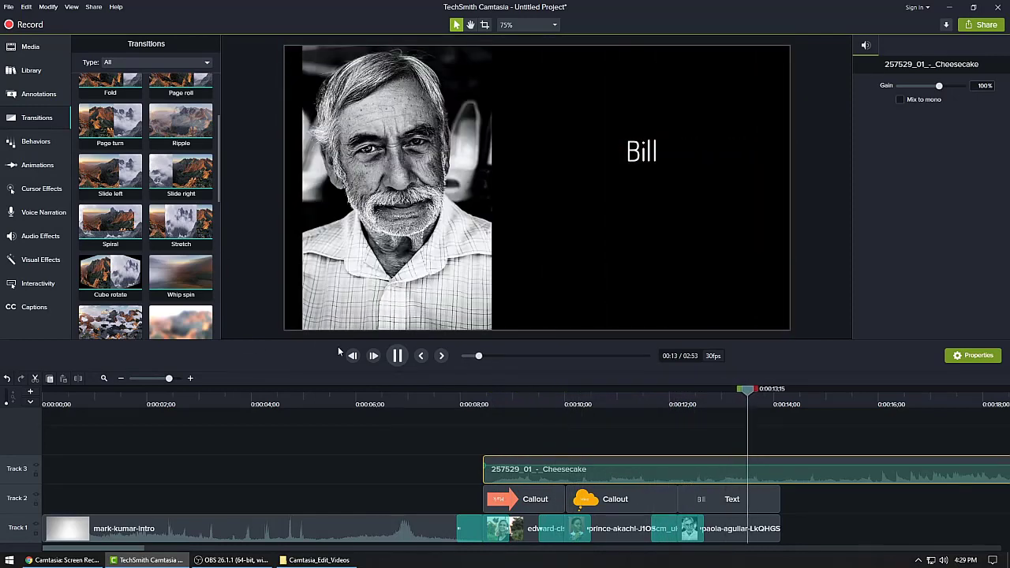
{"action": "left_click", "coordinate": [398, 356]}
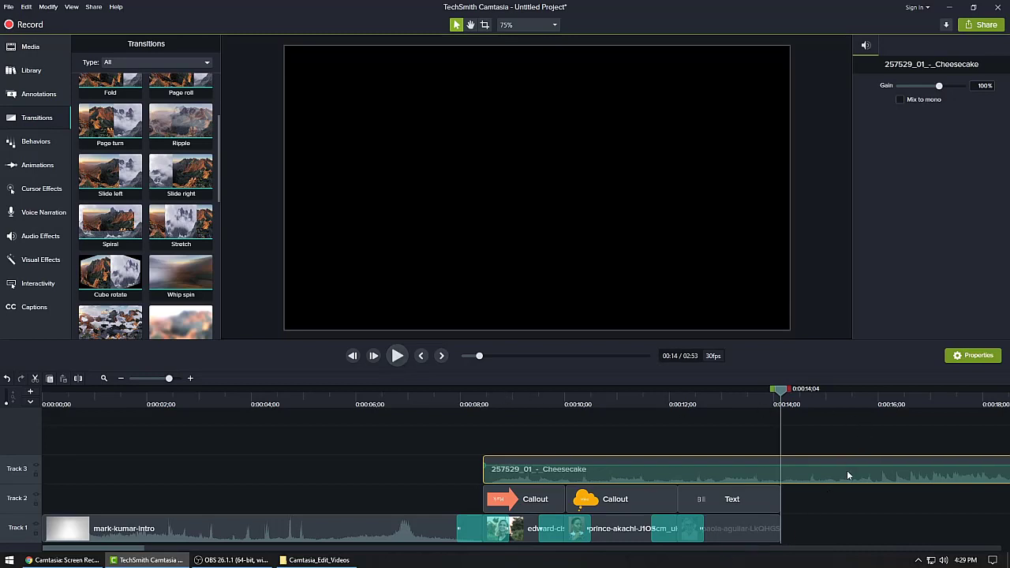
- Split the Cheesecake audio at 0:00:14;04, pull the second part away and back, and undo the split
{"action": "left_click", "coordinate": [935, 550]}
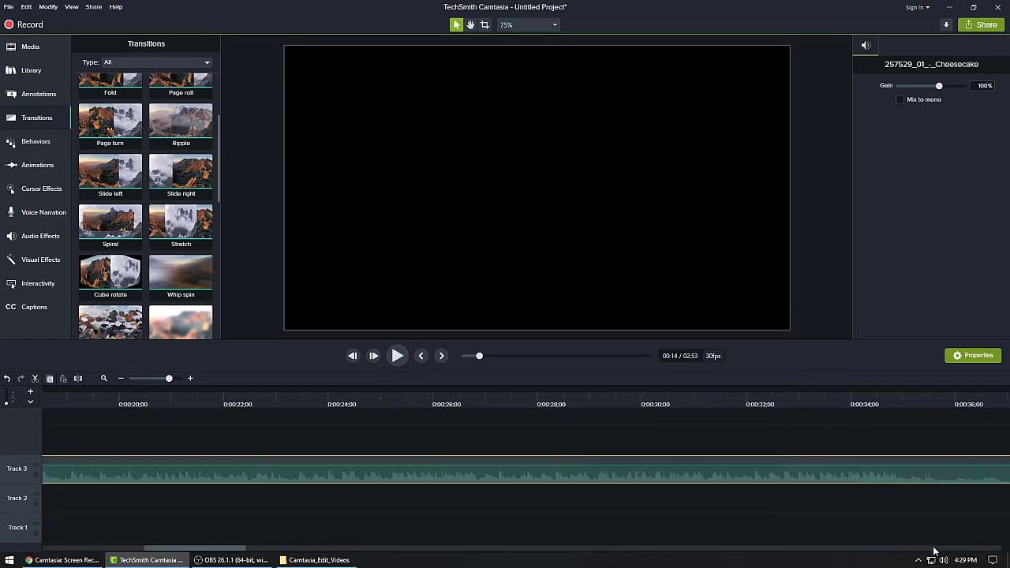
{"action": "left_click", "coordinate": [935, 550]}
{"action": "left_click_drag", "start_coordinate": [921, 554], "coordinate": [74, 557]}
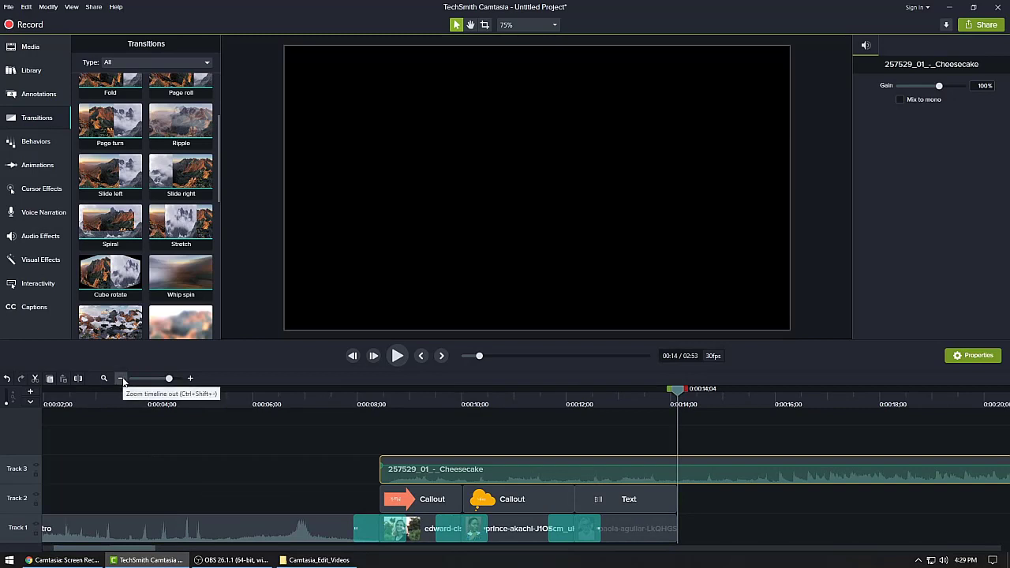
{"action": "left_click", "coordinate": [675, 389]}
{"action": "left_click", "coordinate": [676, 407]}
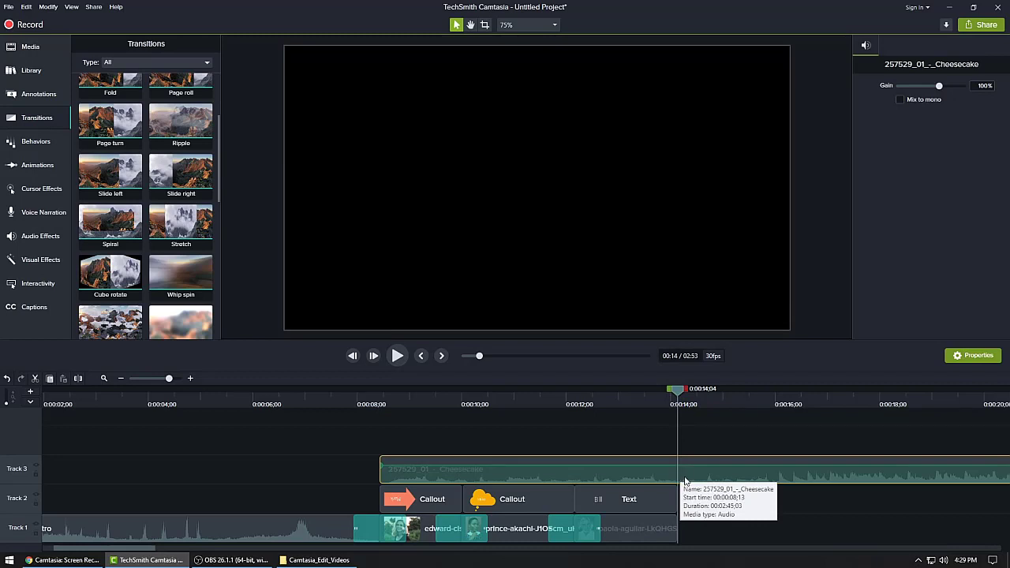
{"action": "key", "text": "s"}
{"action": "left_click_drag", "start_coordinate": [685, 479], "coordinate": [708, 475]}
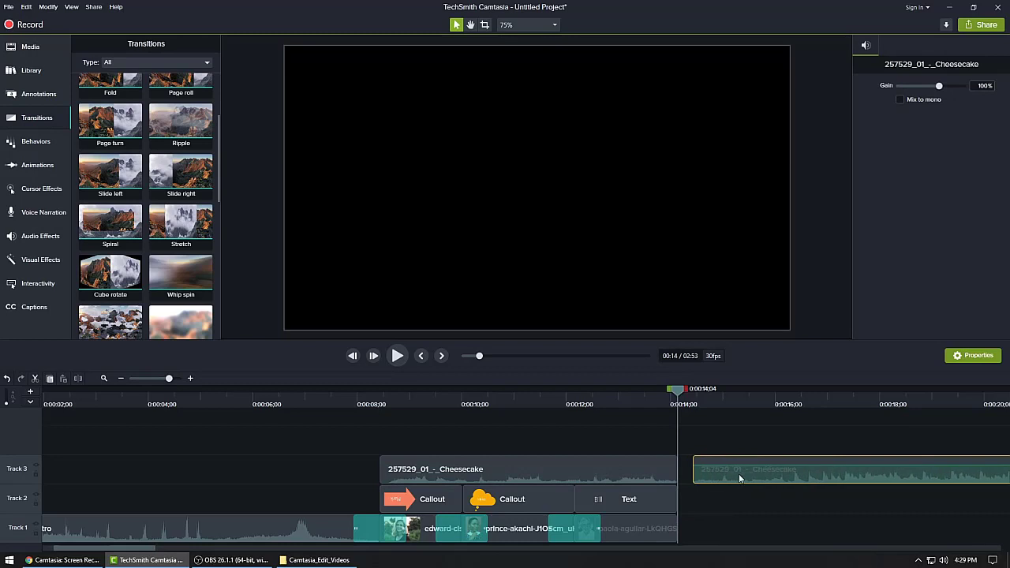
{"action": "left_click_drag", "start_coordinate": [739, 478], "coordinate": [740, 478]}
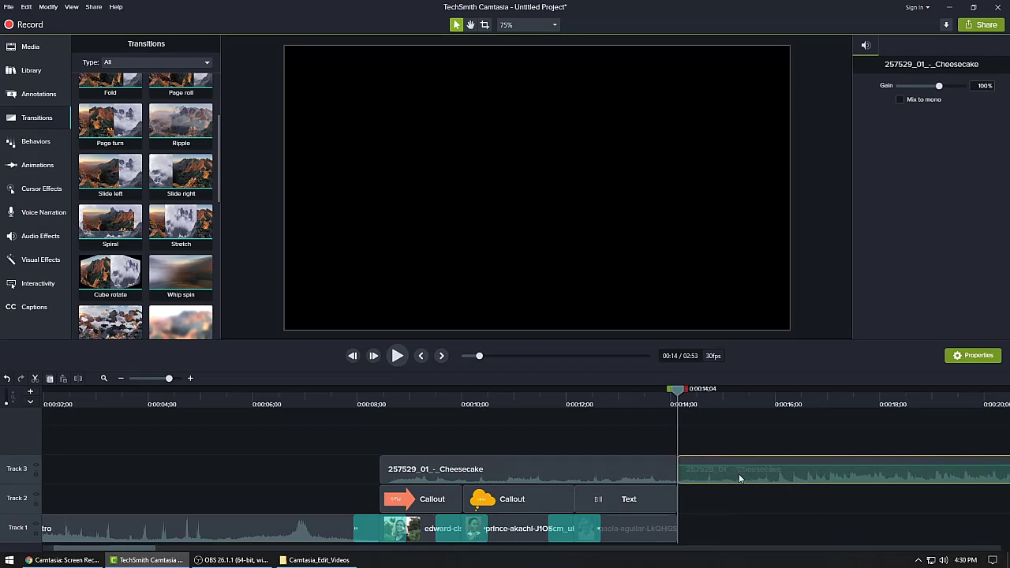
{"action": "key", "text": "ctrl+z"}
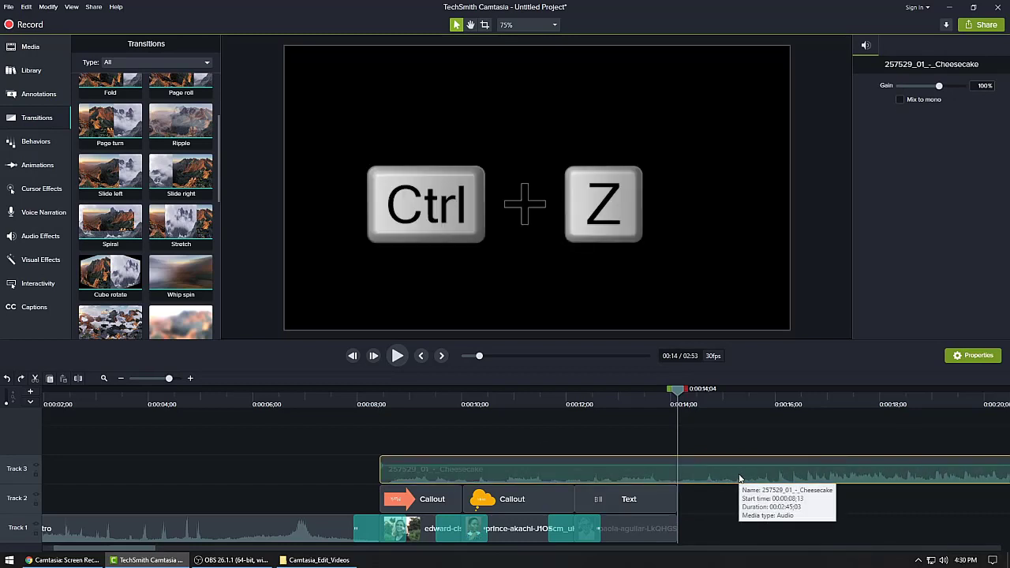
- Trim the end of the Cheesecake audio on Track 3 to 0:00:14;04, where the last photo ends
{"action": "left_click", "coordinate": [121, 379]}
{"action": "left_click", "coordinate": [121, 379]}
{"action": "left_click", "coordinate": [121, 379]}
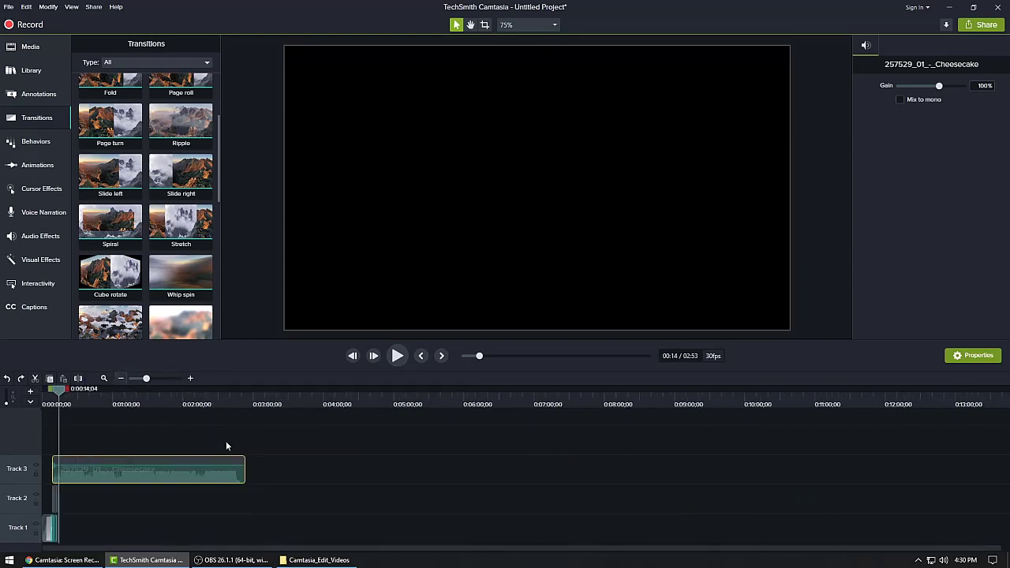
{"action": "left_click_drag", "start_coordinate": [245, 470], "coordinate": [63, 479]}
{"action": "left_click", "coordinate": [190, 378]}
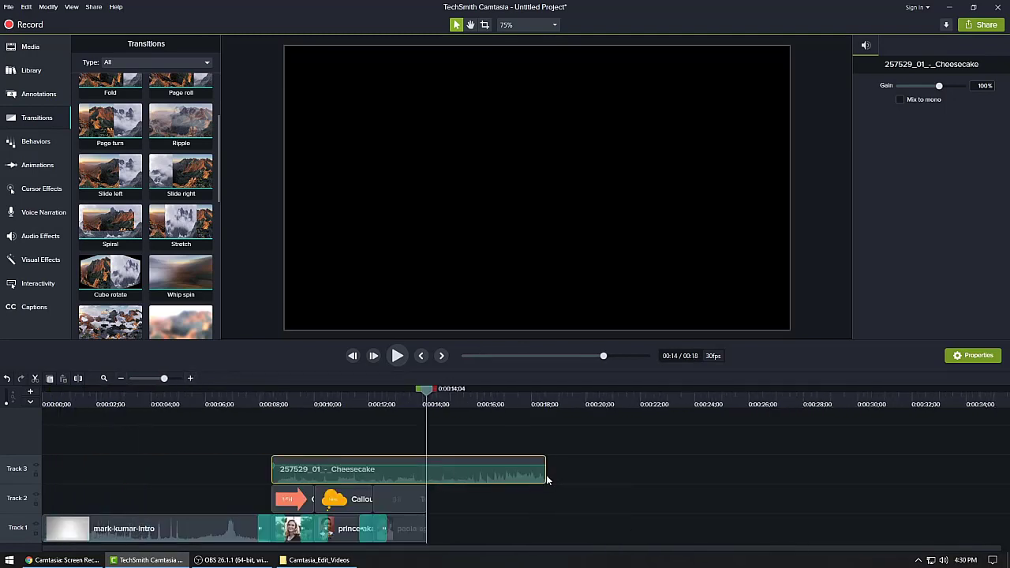
{"action": "left_click_drag", "start_coordinate": [548, 475], "coordinate": [427, 474]}
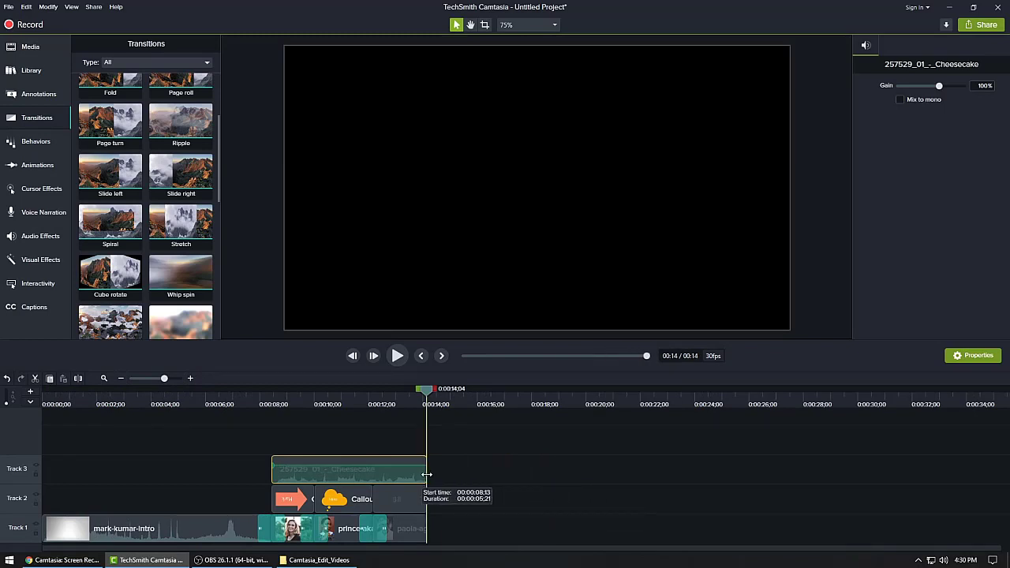
{"action": "left_click_drag", "start_coordinate": [427, 475], "coordinate": [427, 474]}
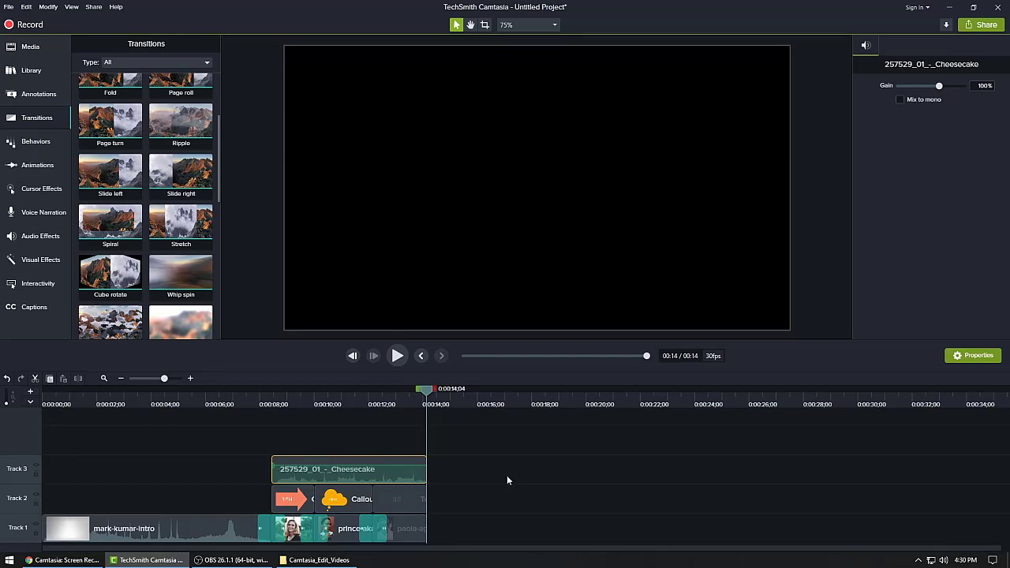
- Append the edward-cisneros photo to the end of Track 1 and extend the Cheesecake audio to about 0:00:23
{"action": "left_click", "coordinate": [30, 46]}
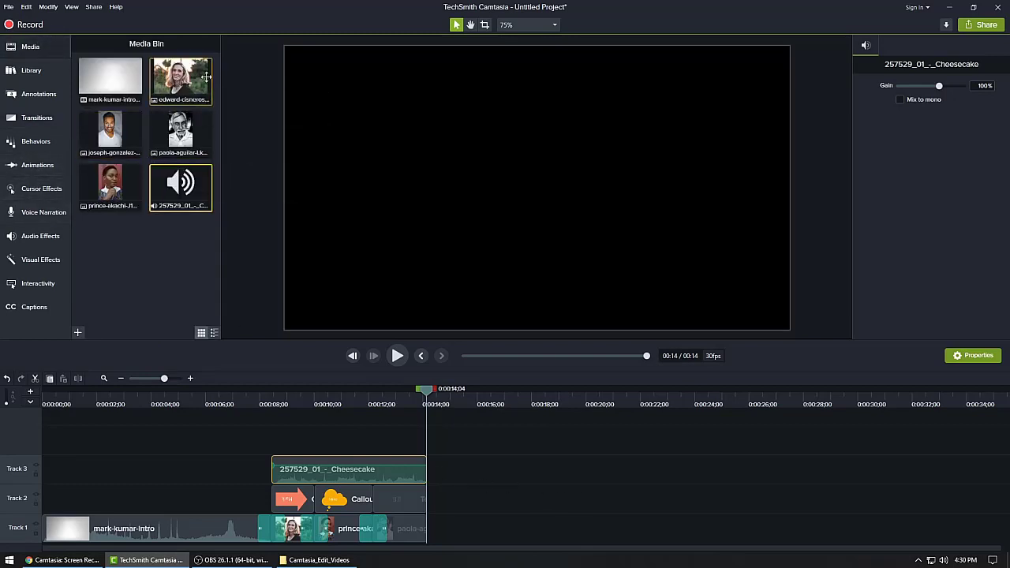
{"action": "left_click_drag", "start_coordinate": [180, 79], "coordinate": [394, 534]}
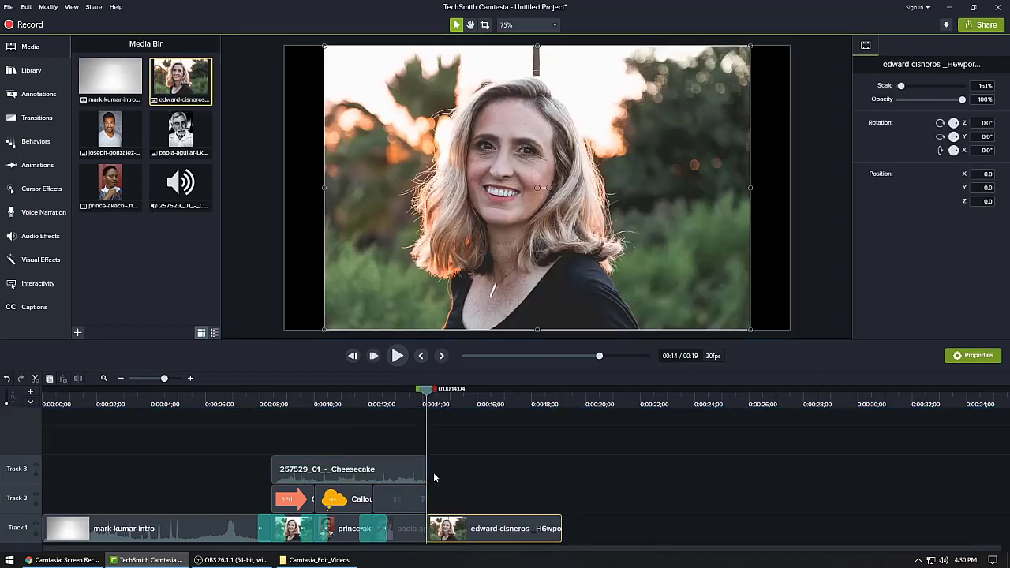
{"action": "left_click_drag", "start_coordinate": [426, 473], "coordinate": [677, 479]}
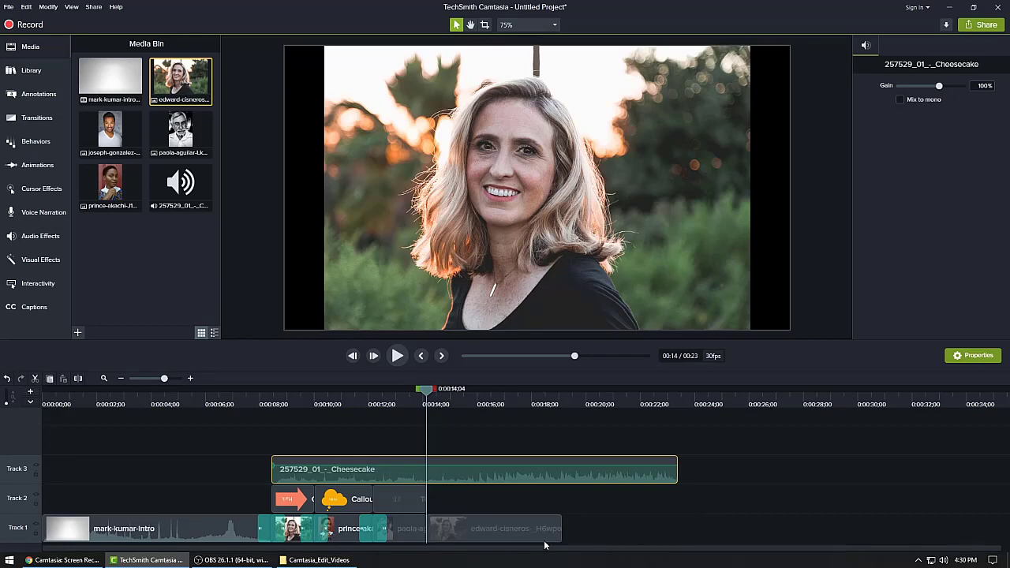
{"action": "left_click_drag", "start_coordinate": [543, 546], "coordinate": [543, 544]}
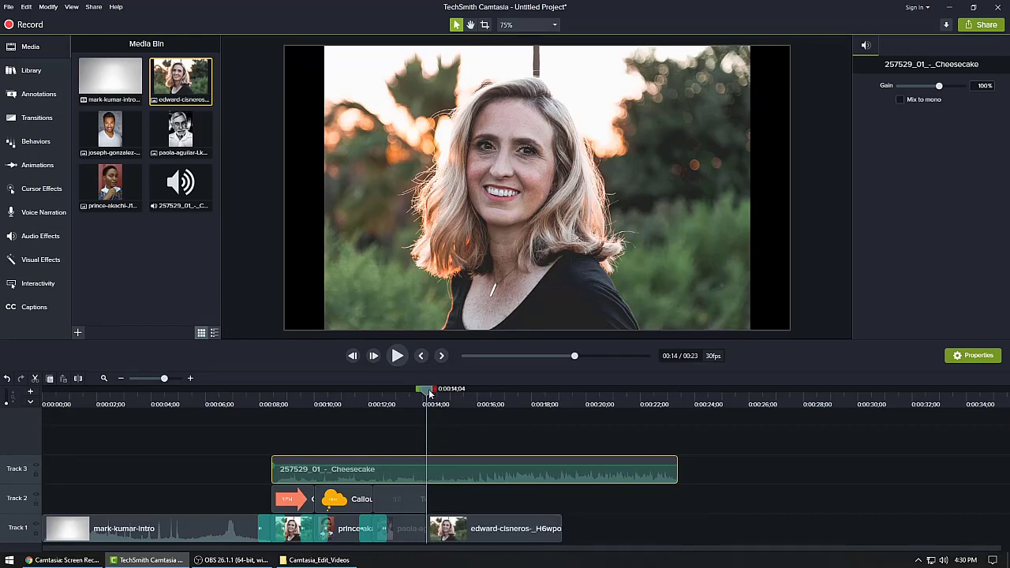
{"action": "left_click_drag", "start_coordinate": [430, 394], "coordinate": [429, 394]}
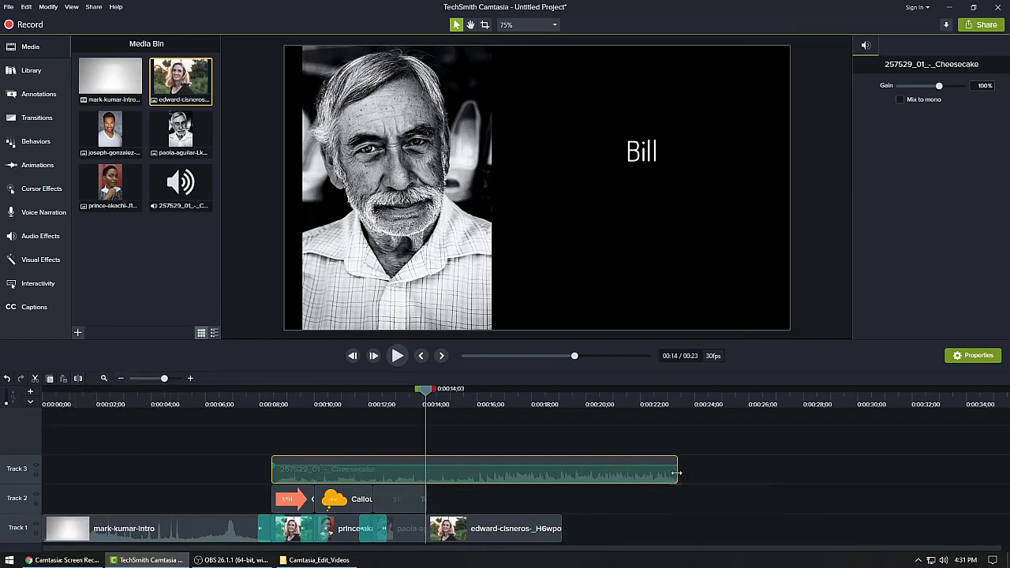
- Trim the Cheesecake audio back to the end of the third photo and delete the appended edward-cisneros photo
{"action": "left_click_drag", "start_coordinate": [673, 478], "coordinate": [425, 470]}
{"action": "left_click", "coordinate": [507, 534]}
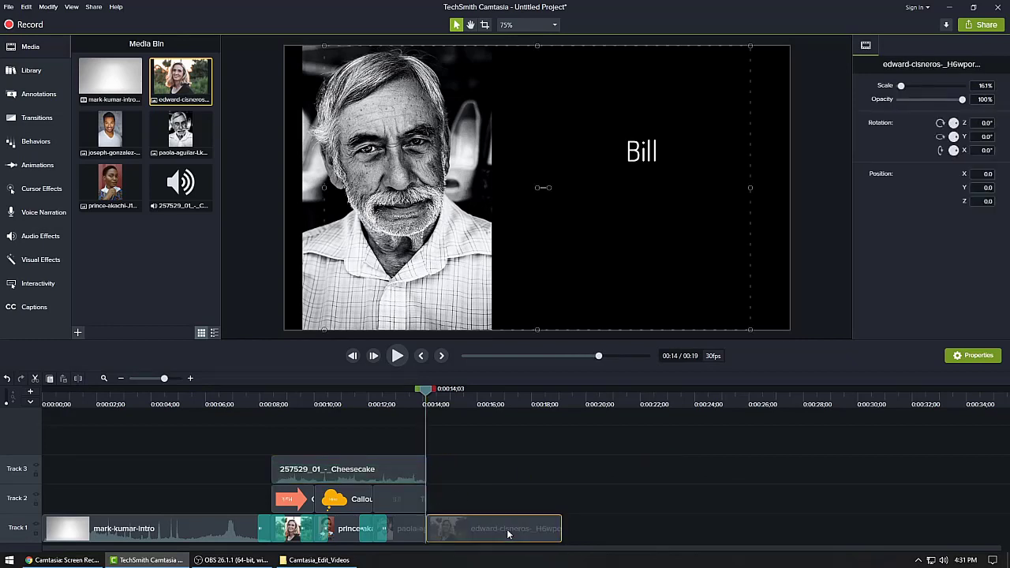
{"action": "key", "text": "Delete"}
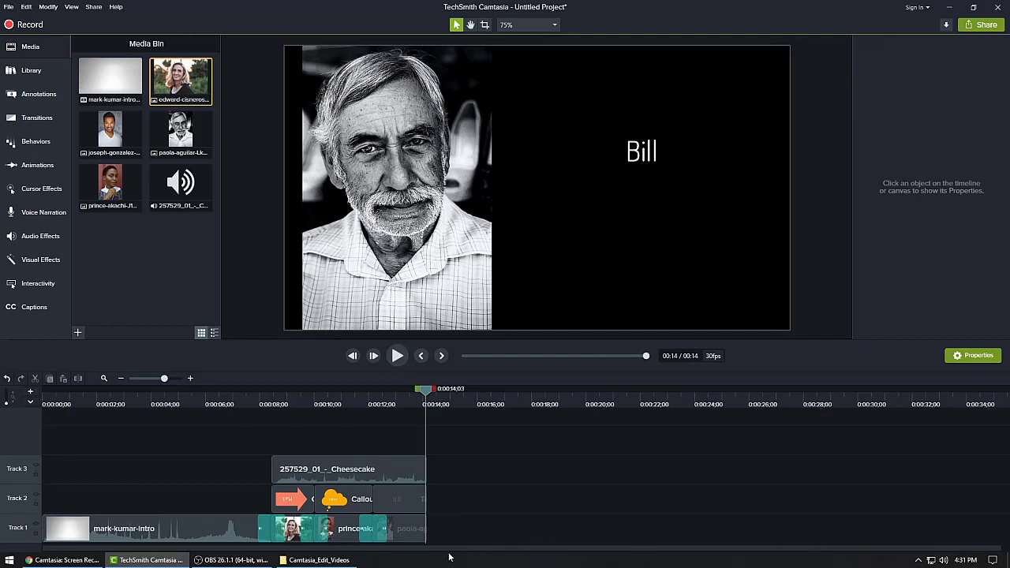
- Close the gap on Track 2 by butting the cloud and text callouts together after the arrow callout, and extend the text to the last photo's end
{"action": "left_click", "coordinate": [422, 356]}
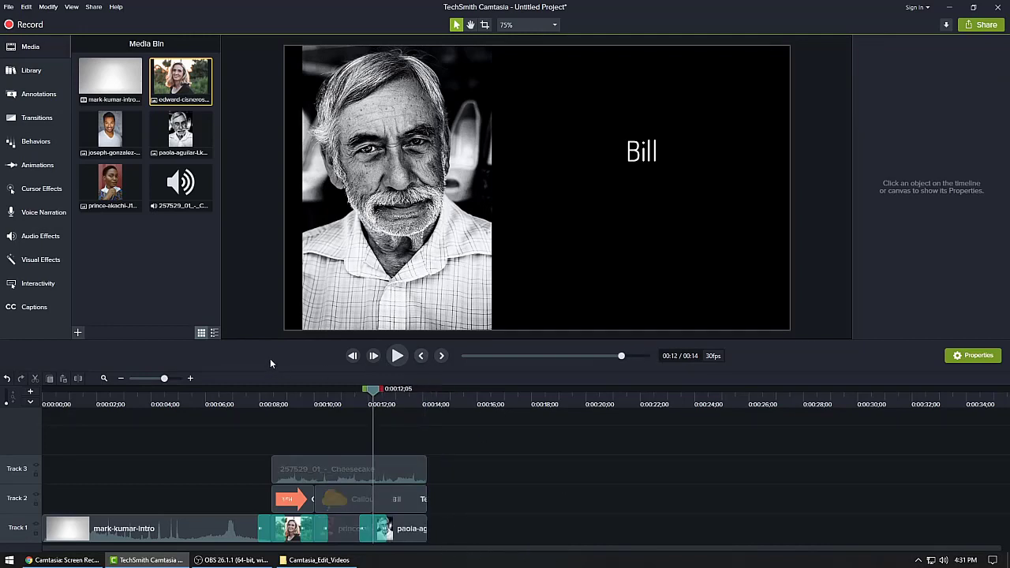
{"action": "left_click", "coordinate": [190, 378]}
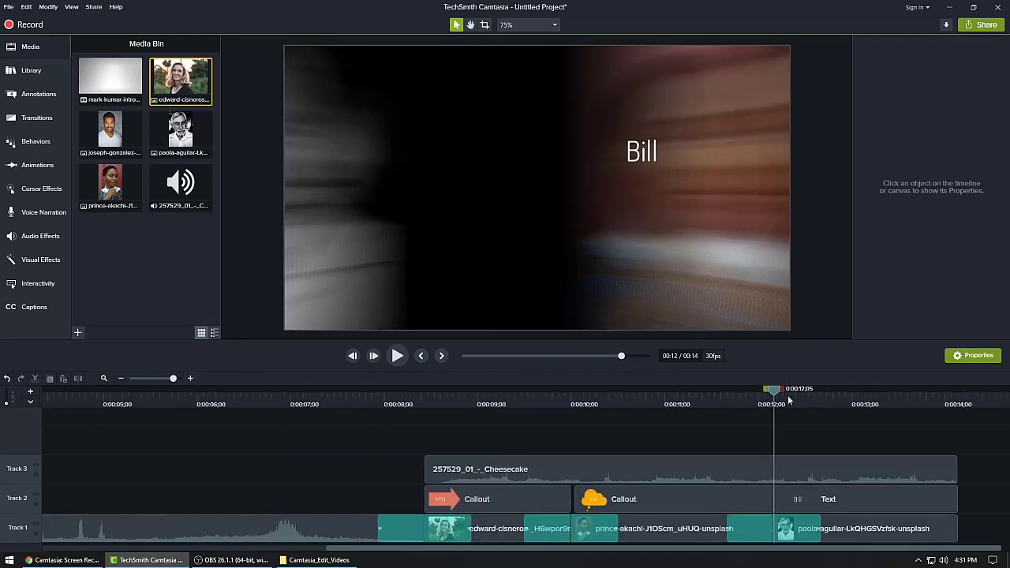
{"action": "left_click_drag", "start_coordinate": [776, 392], "coordinate": [574, 404]}
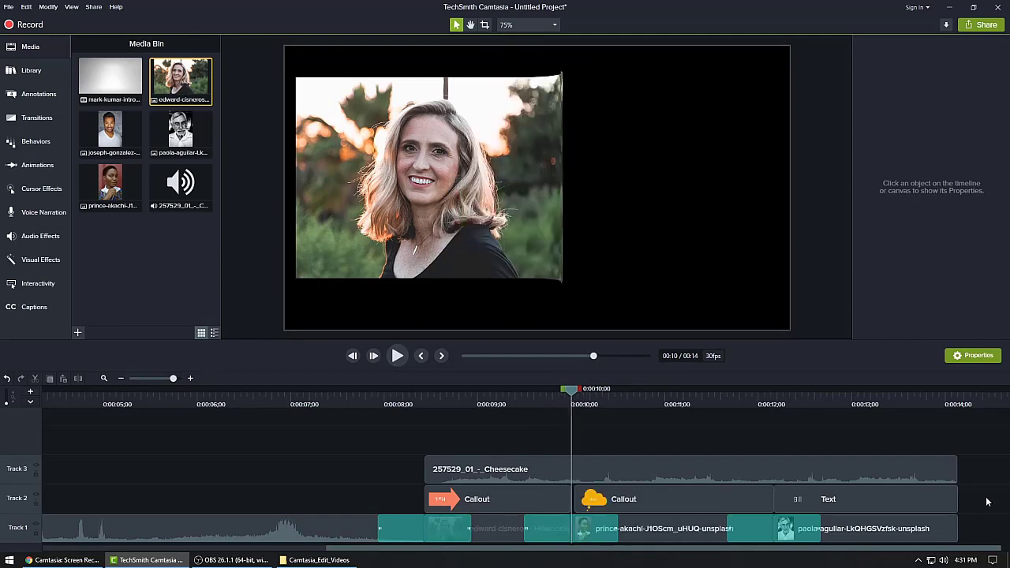
{"action": "left_click", "coordinate": [667, 496]}
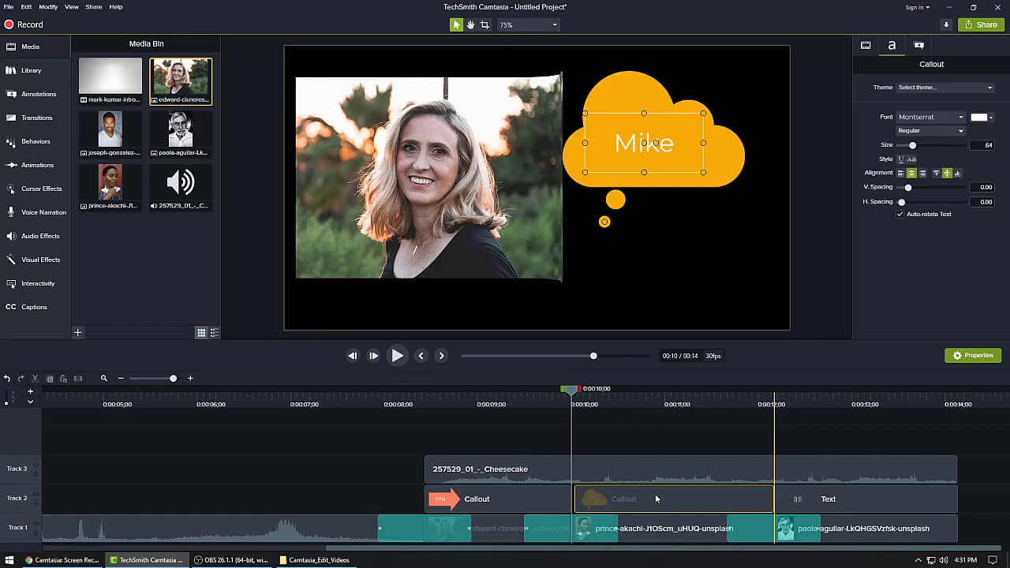
{"action": "left_click", "coordinate": [836, 499]}
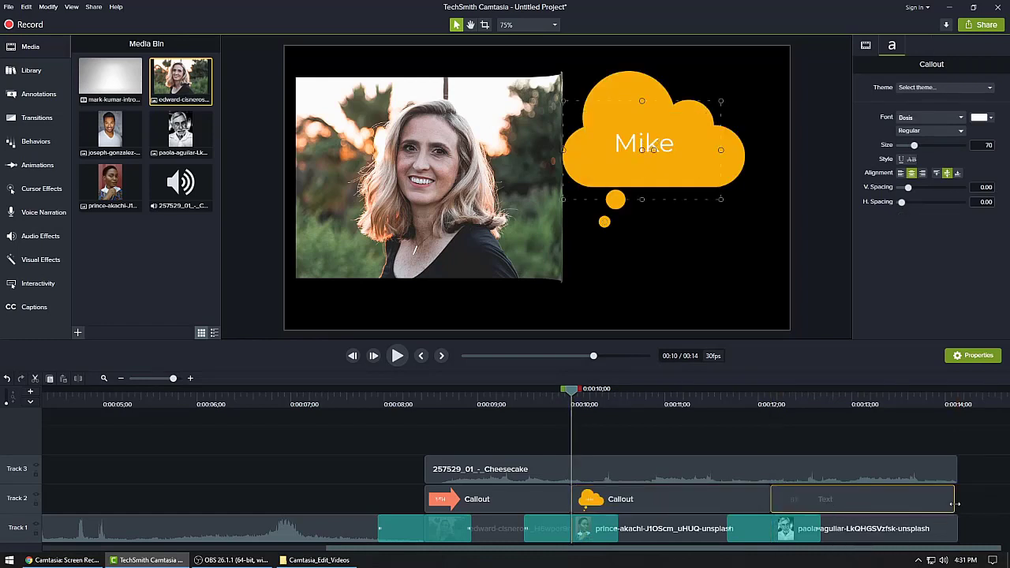
{"action": "left_click_drag", "start_coordinate": [958, 507], "coordinate": [961, 507]}
{"action": "left_click", "coordinate": [400, 486]}
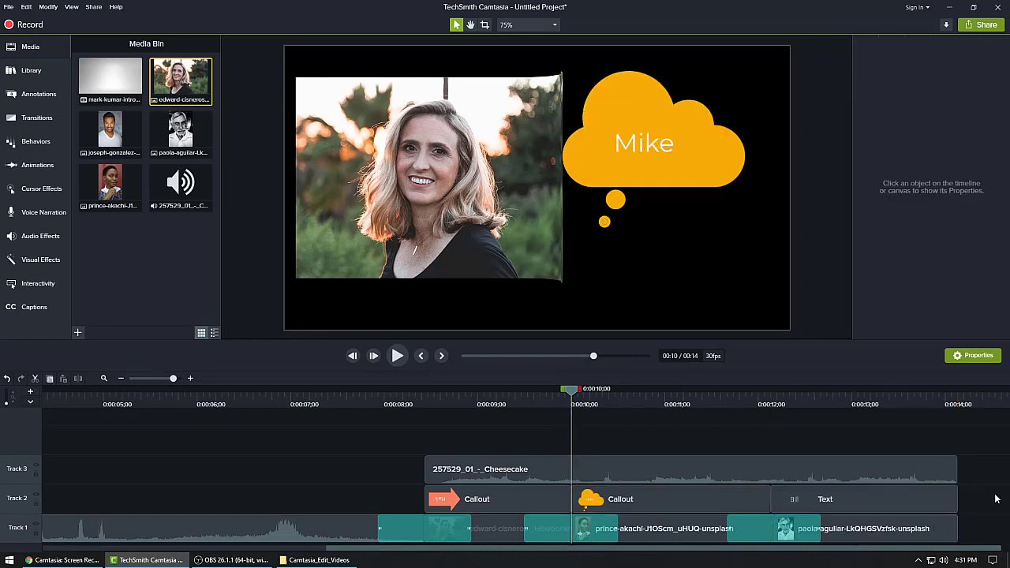
- Lower the Cheesecake audio clip's volume on Track 3 to 52%, then further down to almost silent
{"action": "left_click", "coordinate": [308, 404]}
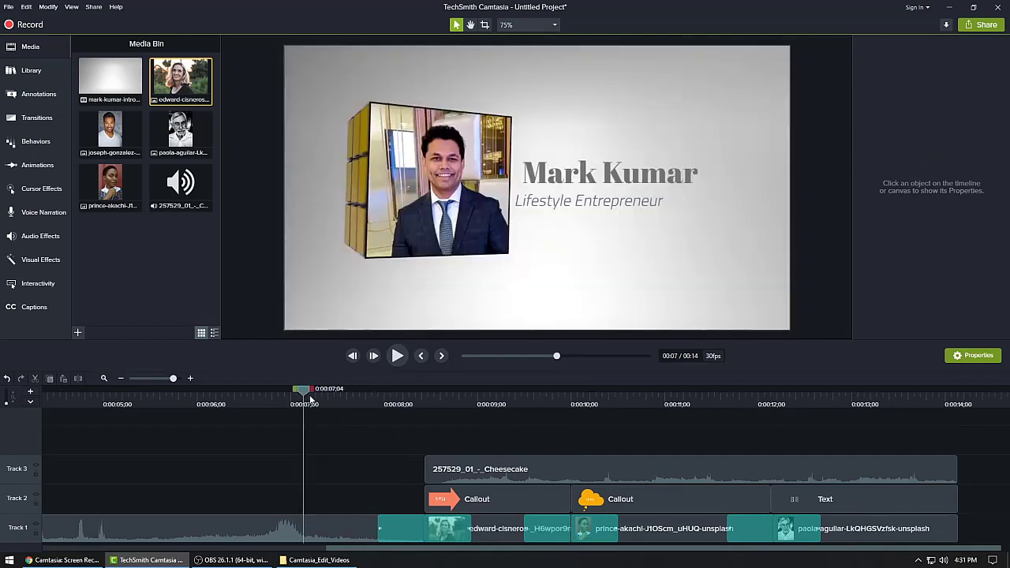
{"action": "left_click", "coordinate": [535, 475]}
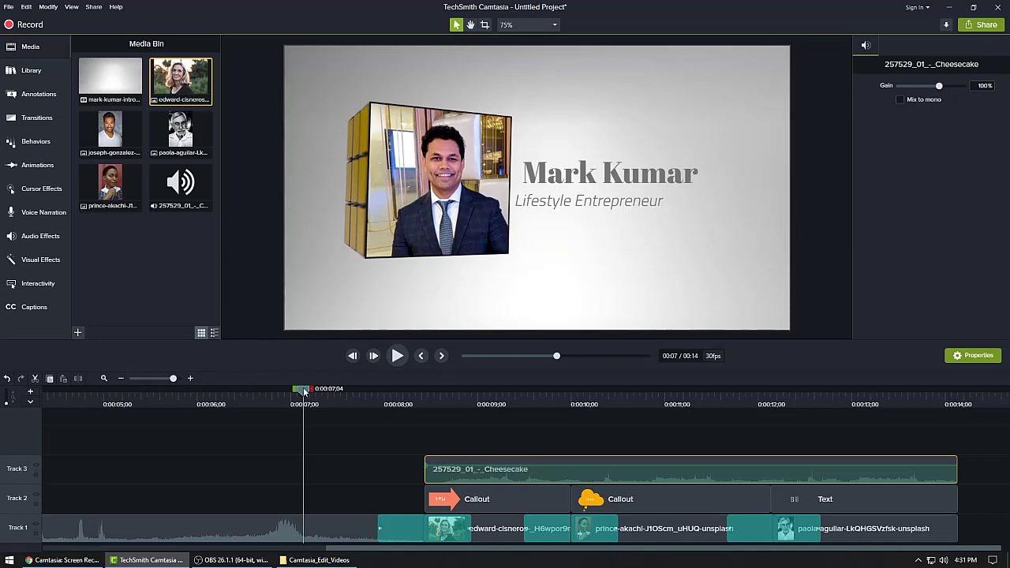
{"action": "left_click", "coordinate": [420, 405]}
{"action": "left_click_drag", "start_coordinate": [421, 406], "coordinate": [441, 407]}
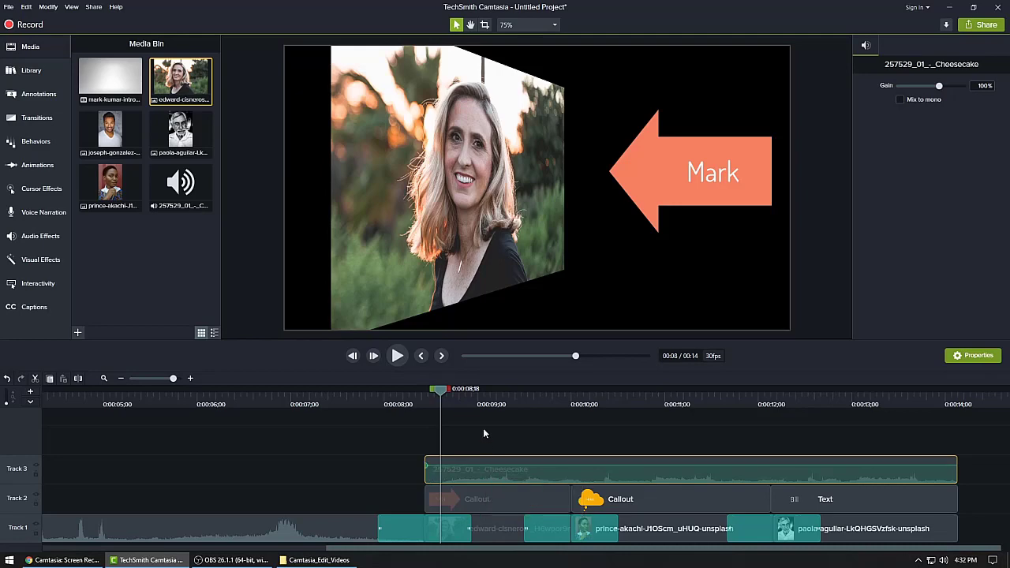
{"action": "left_click", "coordinate": [485, 433]}
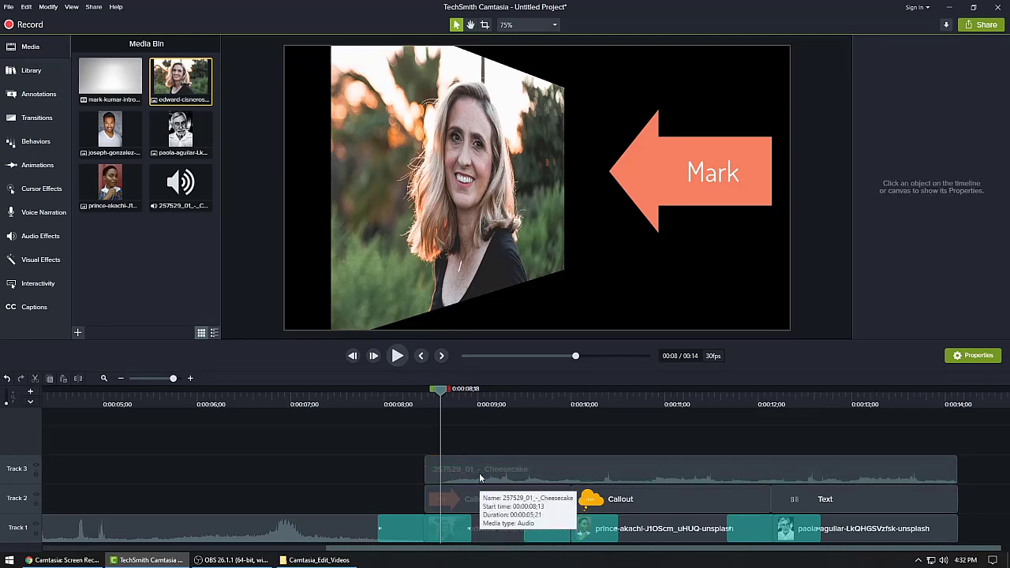
{"action": "left_click", "coordinate": [479, 473]}
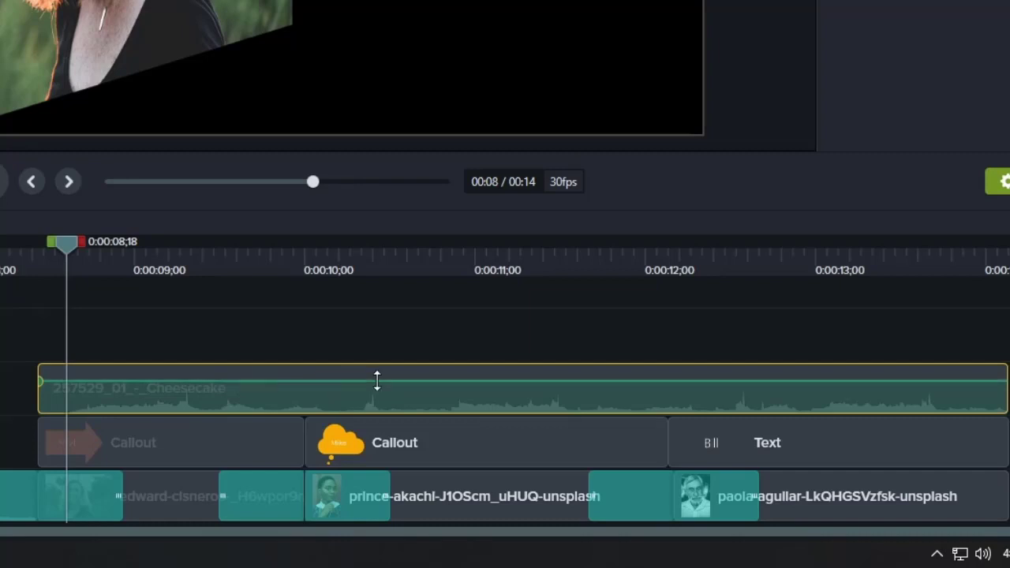
{"action": "left_click_drag", "start_coordinate": [377, 381], "coordinate": [381, 398]}
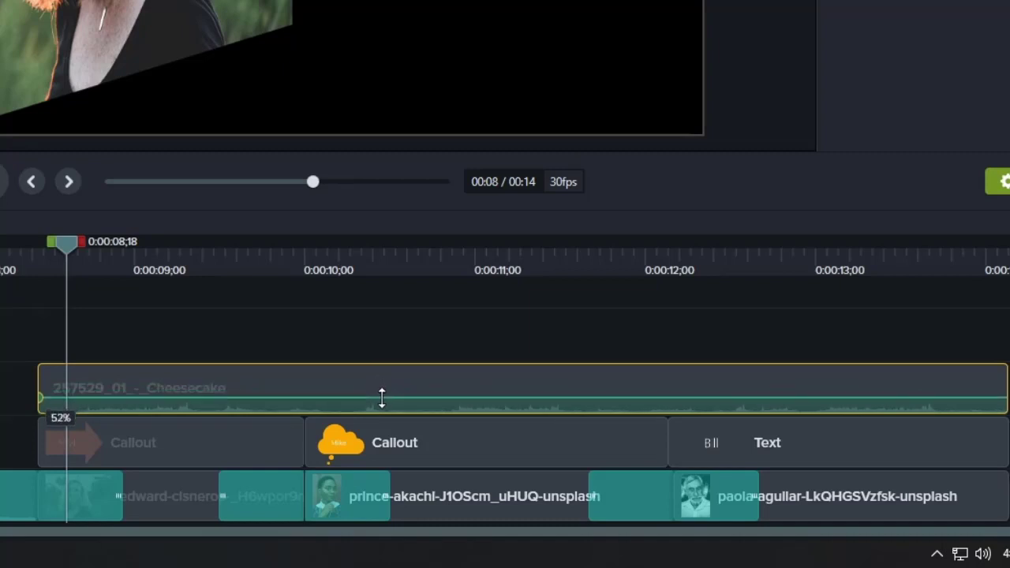
{"action": "left_click_drag", "start_coordinate": [382, 398], "coordinate": [387, 408]}
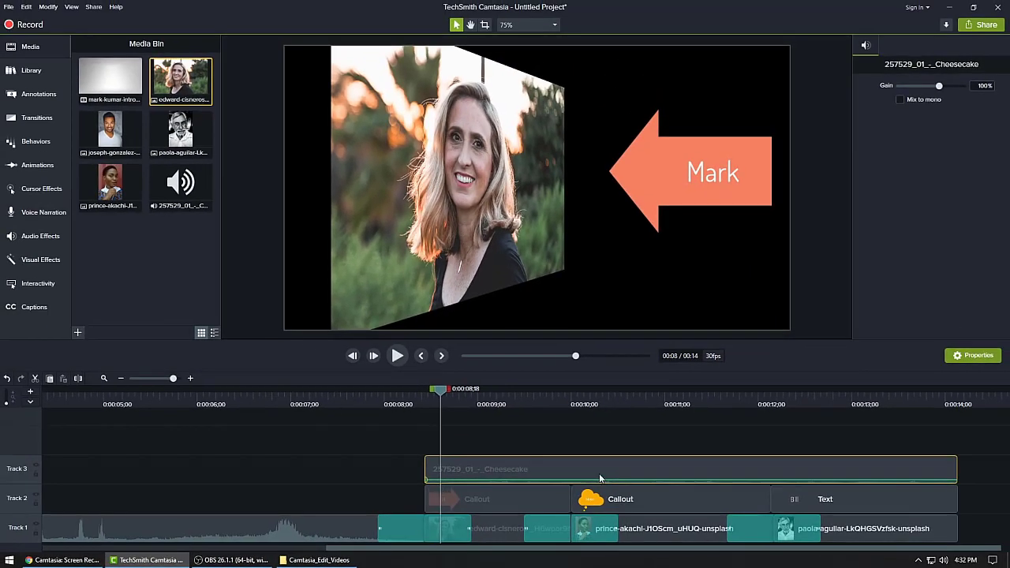
- Review the project from near its start through to its end at 0:00:14;04
{"action": "left_click_drag", "start_coordinate": [441, 392], "coordinate": [24, 424]}
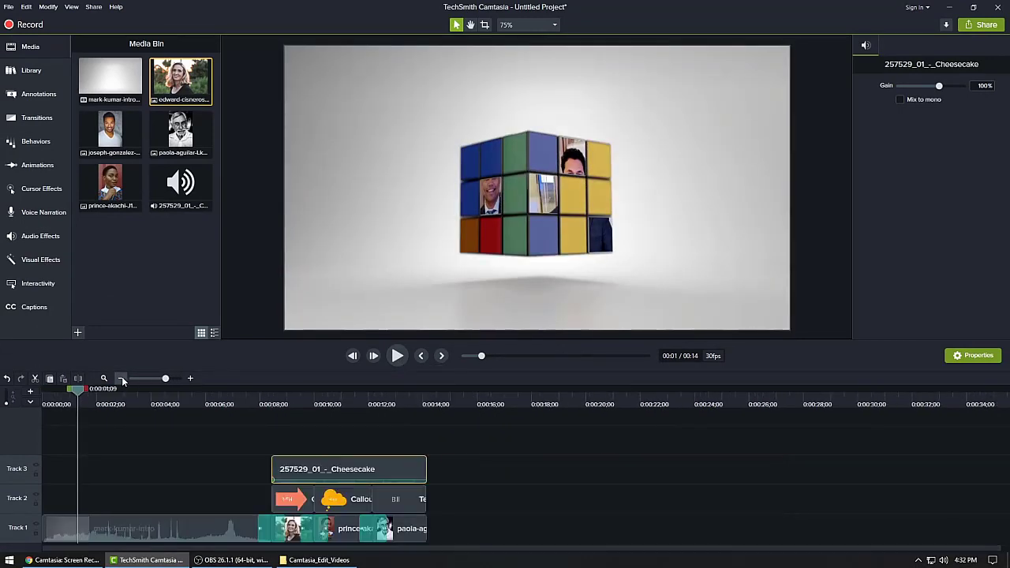
{"action": "left_click", "coordinate": [121, 379]}
{"action": "left_click", "coordinate": [421, 356]}
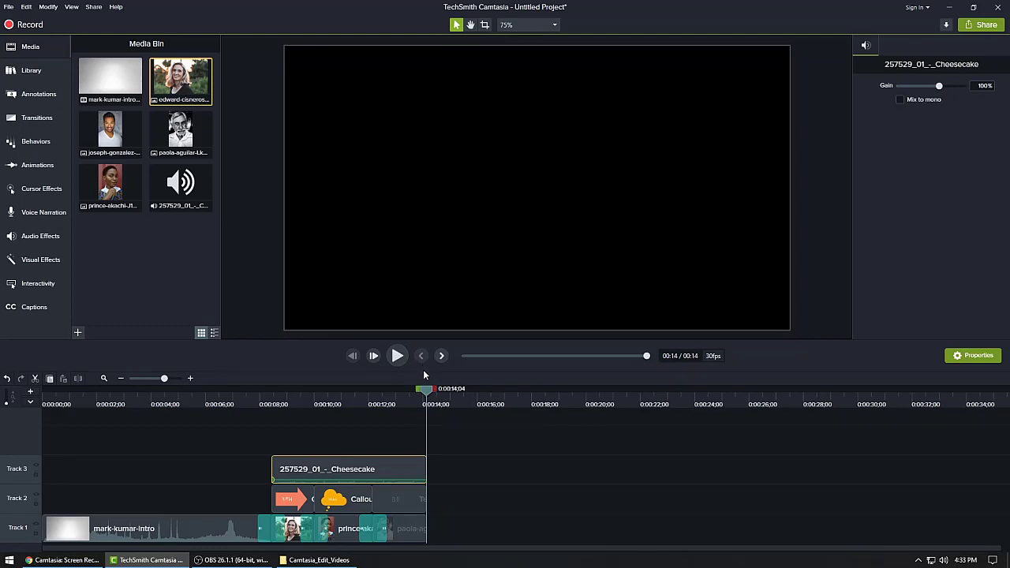
- Move the playhead to 0:00:01;12 and separate the audio from the video of the intro clip on Track 1
{"action": "left_click_drag", "start_coordinate": [426, 391], "coordinate": [172, 391]}
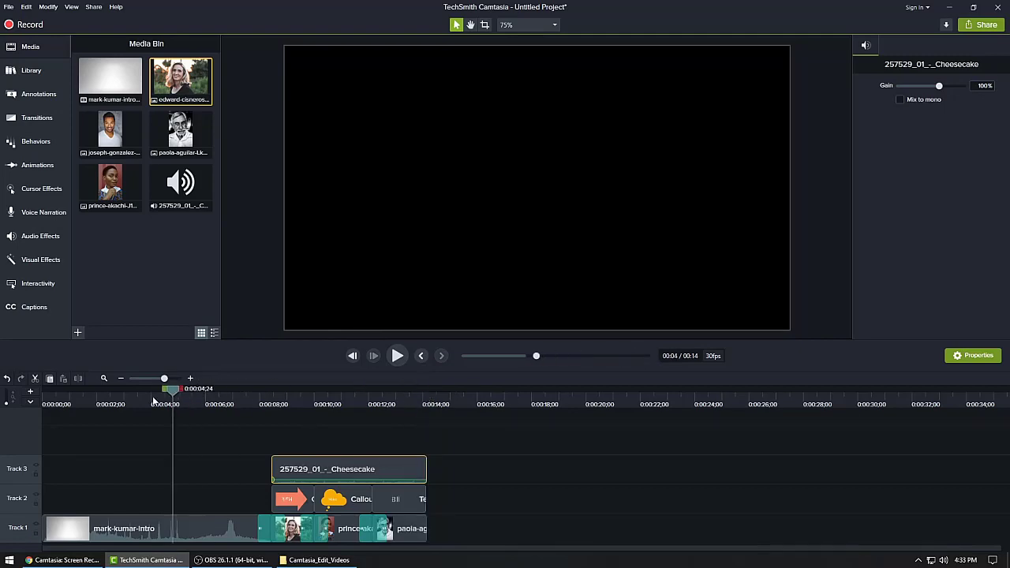
{"action": "left_click", "coordinate": [110, 404]}
{"action": "left_click", "coordinate": [82, 403]}
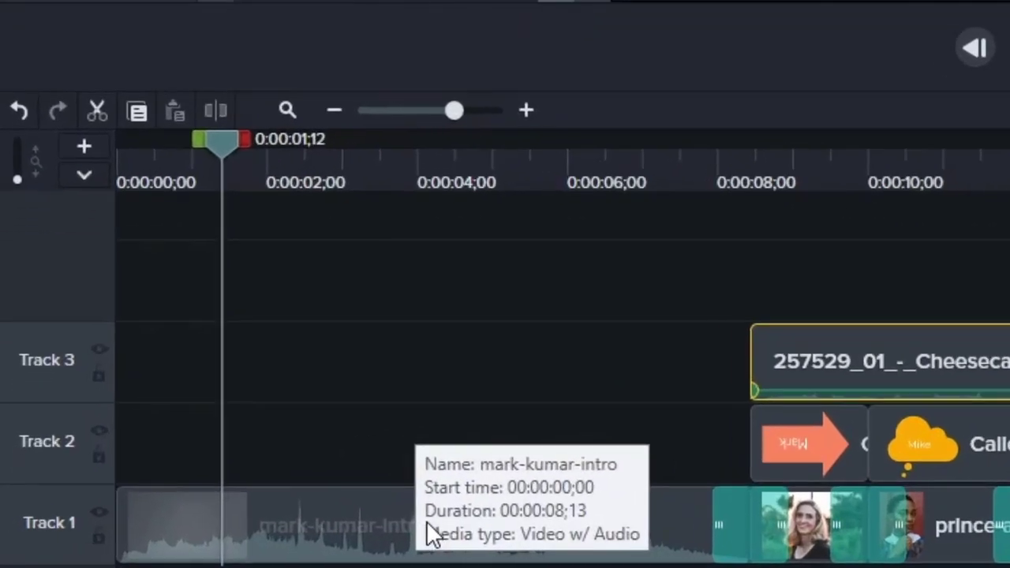
{"action": "left_click", "coordinate": [395, 523]}
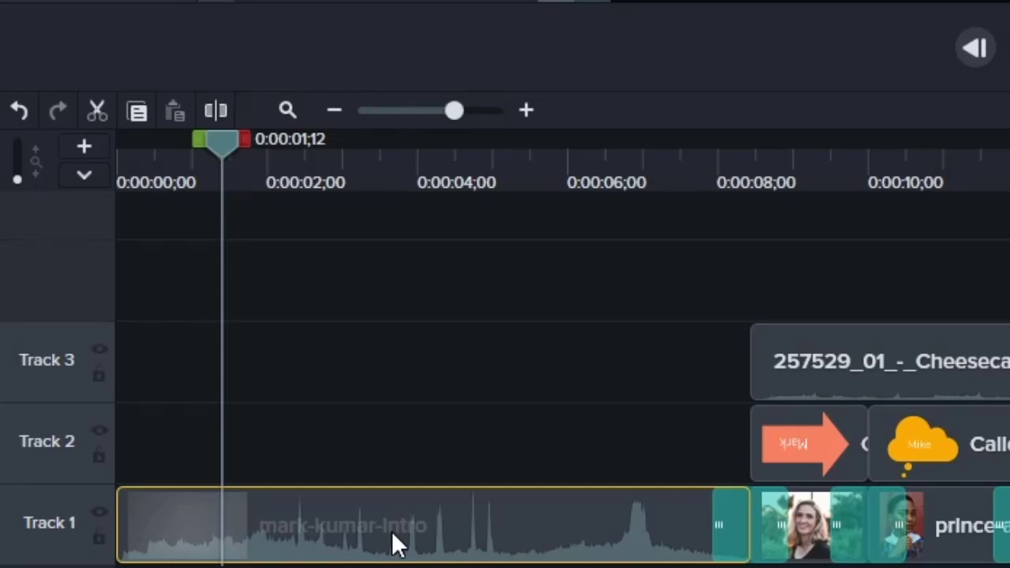
{"action": "right_click", "coordinate": [349, 516]}
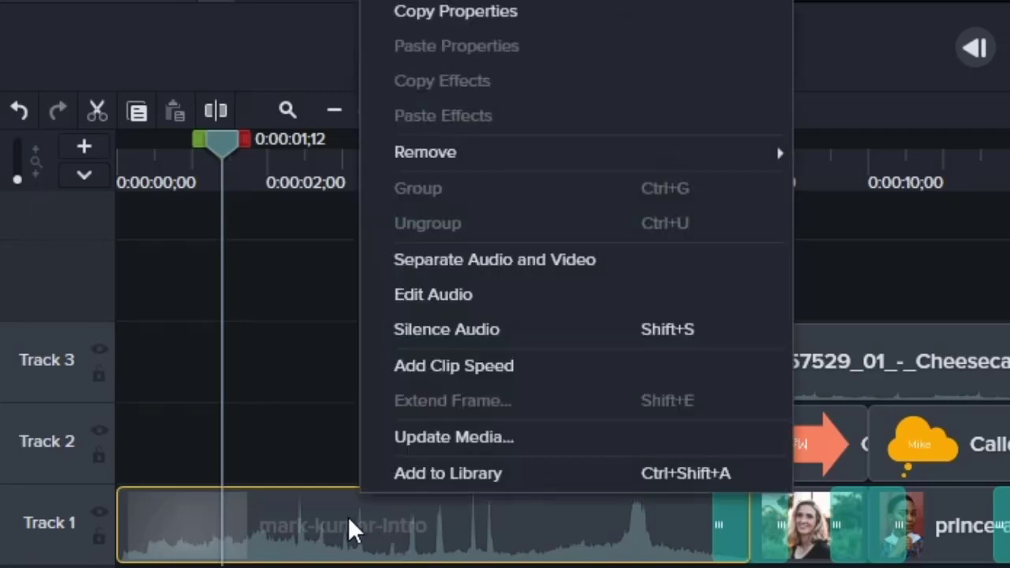
{"action": "left_click", "coordinate": [342, 515]}
{"action": "right_click", "coordinate": [342, 514]}
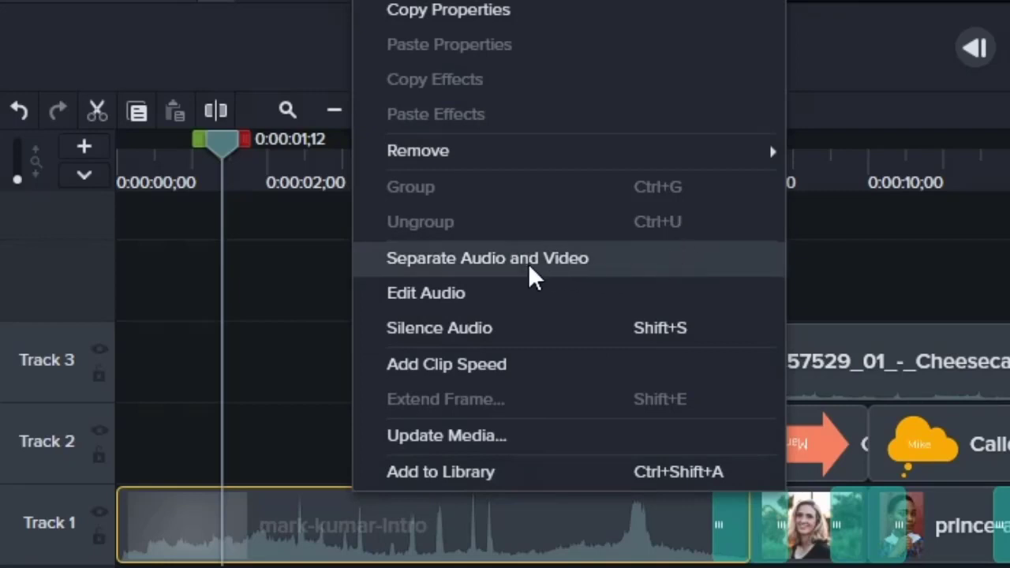
{"action": "left_click", "coordinate": [699, 275]}
{"action": "left_click", "coordinate": [376, 442]}
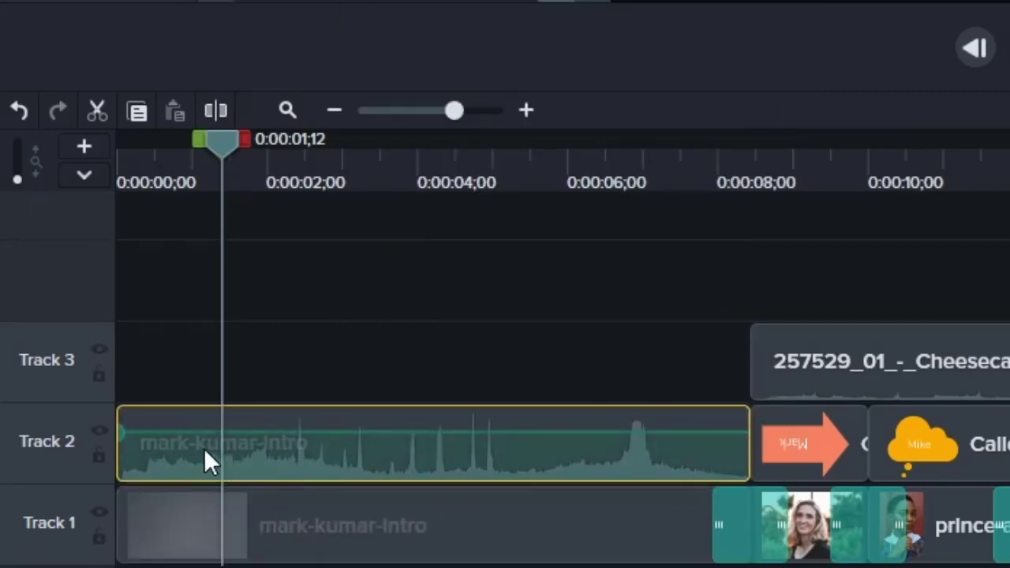
{"action": "left_click", "coordinate": [316, 522]}
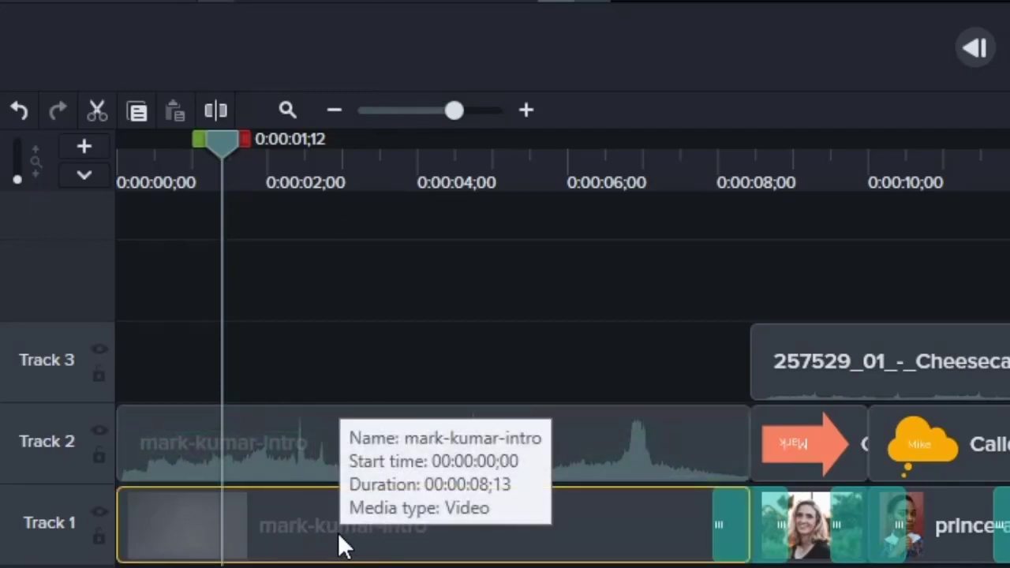
{"action": "left_click", "coordinate": [312, 445]}
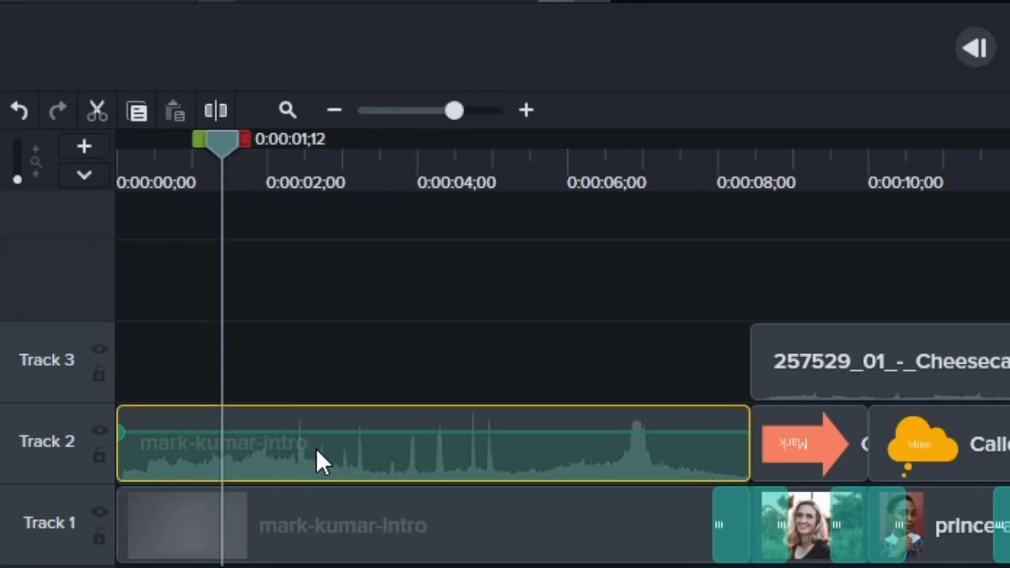
- Disable Track 2 and play the project from the start to 0:00:08;12 to check the intro without its sound
{"action": "left_click", "coordinate": [96, 426]}
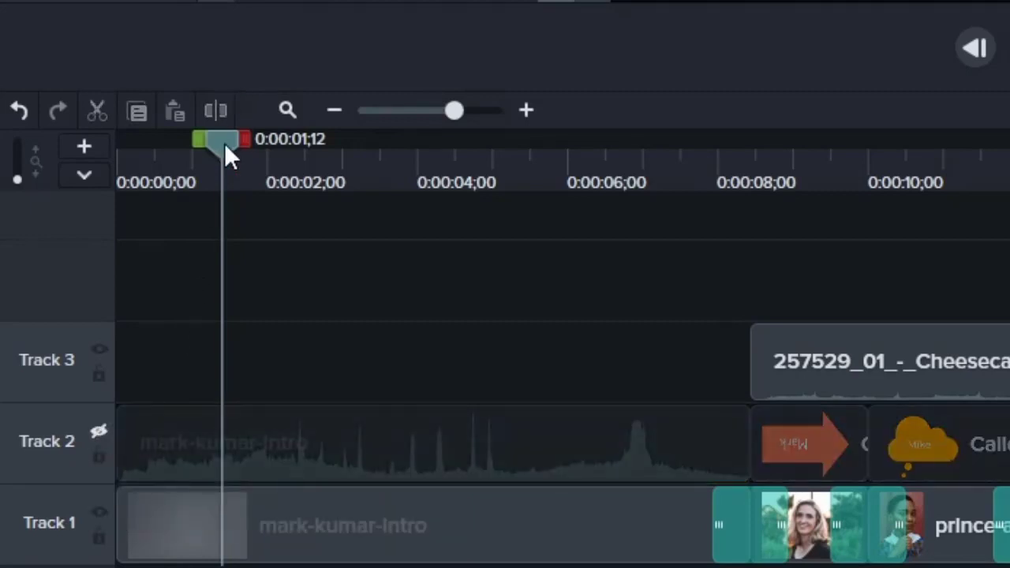
{"action": "left_click_drag", "start_coordinate": [224, 143], "coordinate": [101, 148]}
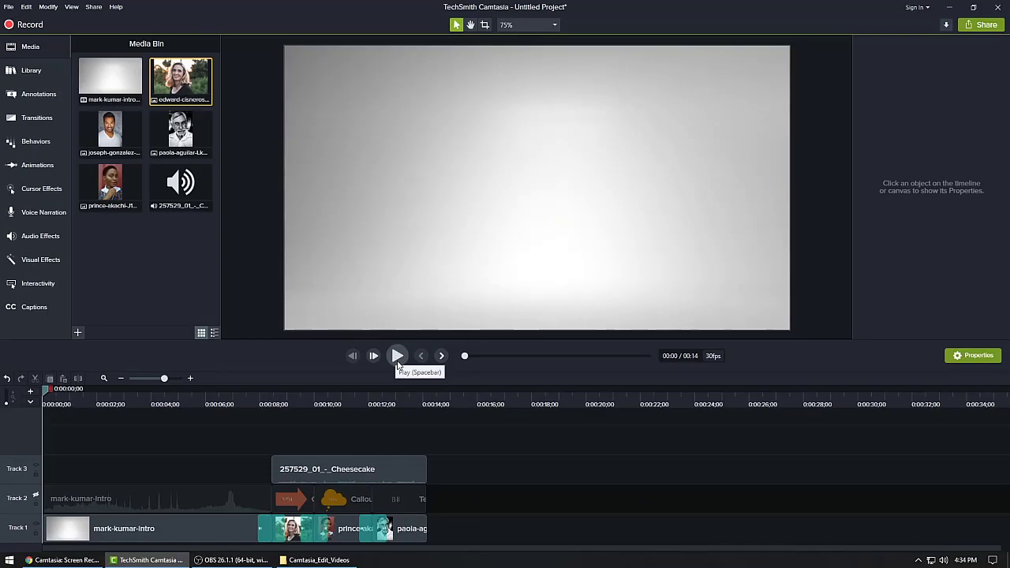
{"action": "left_click", "coordinate": [397, 356]}
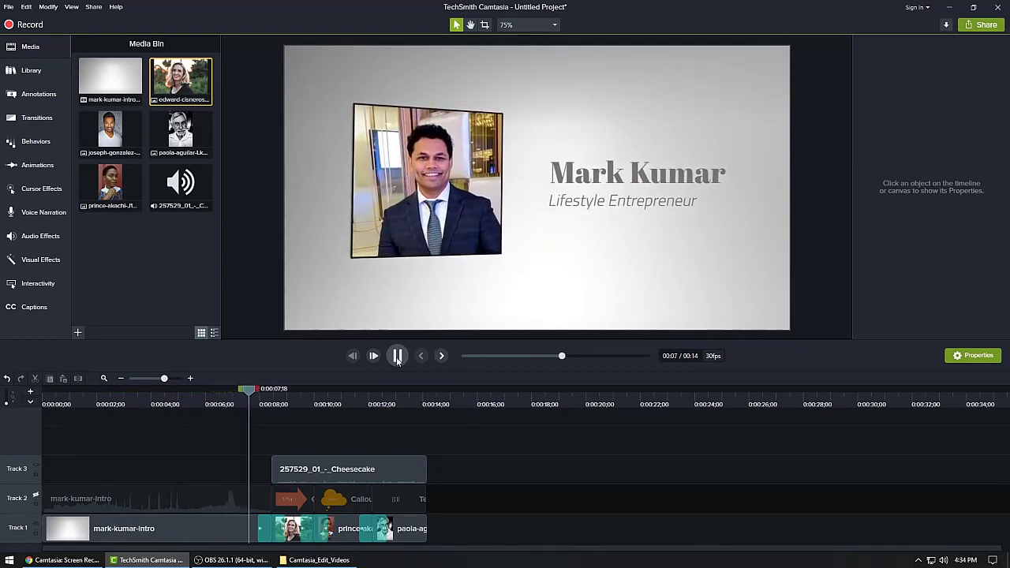
{"action": "left_click", "coordinate": [398, 356]}
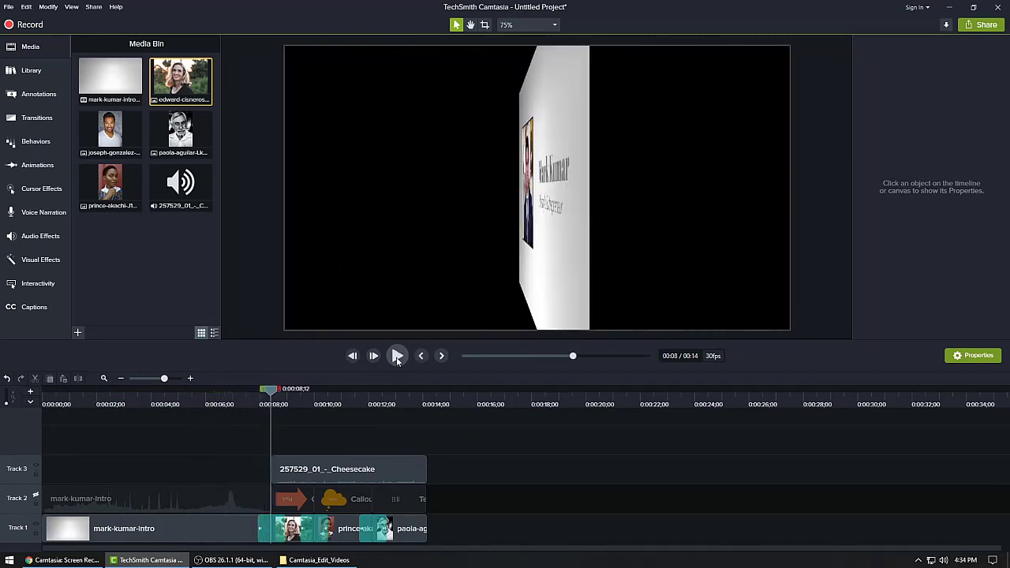
- Make the Cheesecake audio on Track 3 span the whole project, from 0:00:00;00 to the end of the last photo
{"action": "left_click", "coordinate": [360, 468]}
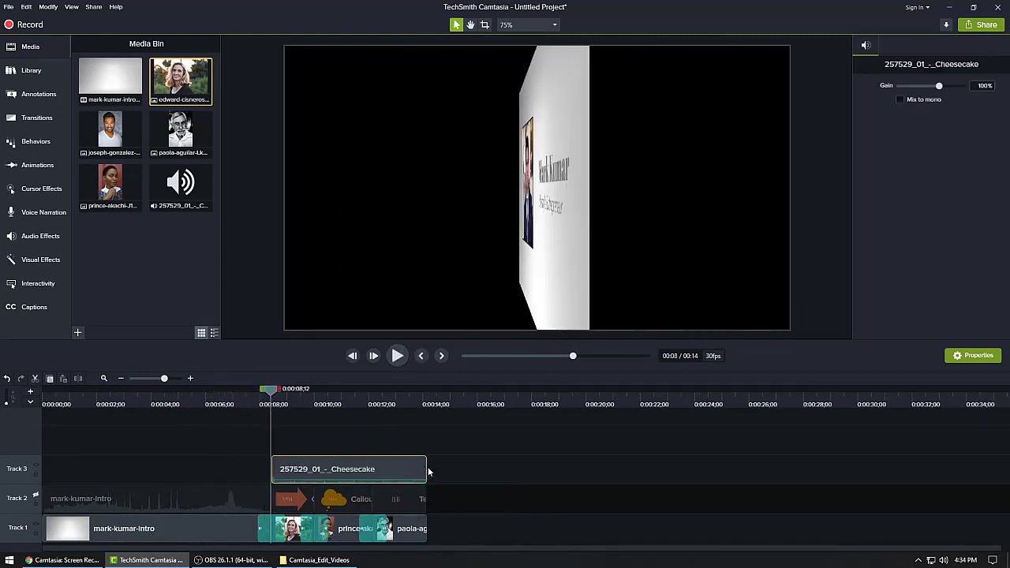
{"action": "left_click_drag", "start_coordinate": [429, 471], "coordinate": [665, 471]}
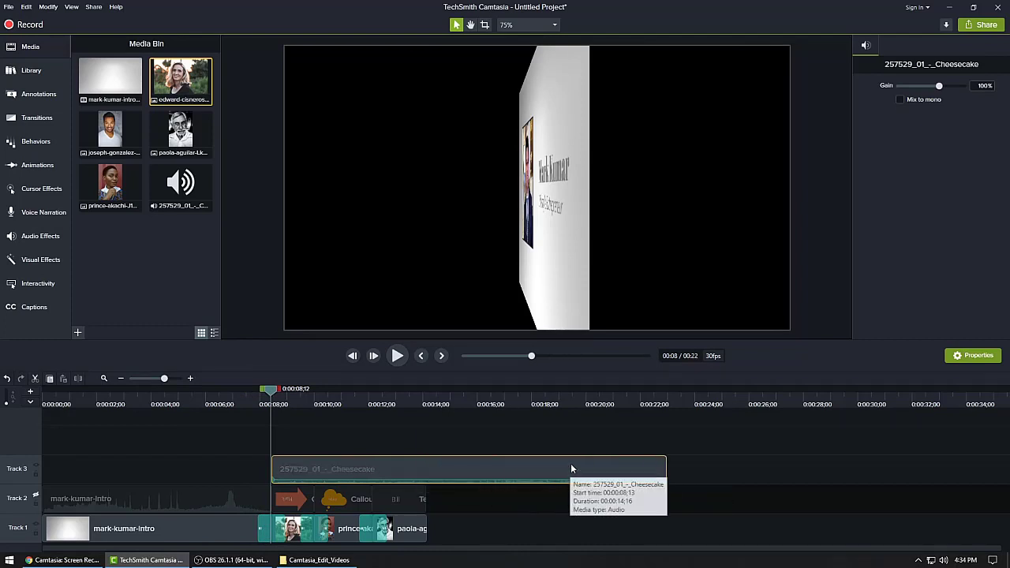
{"action": "left_click_drag", "start_coordinate": [575, 469], "coordinate": [283, 477]}
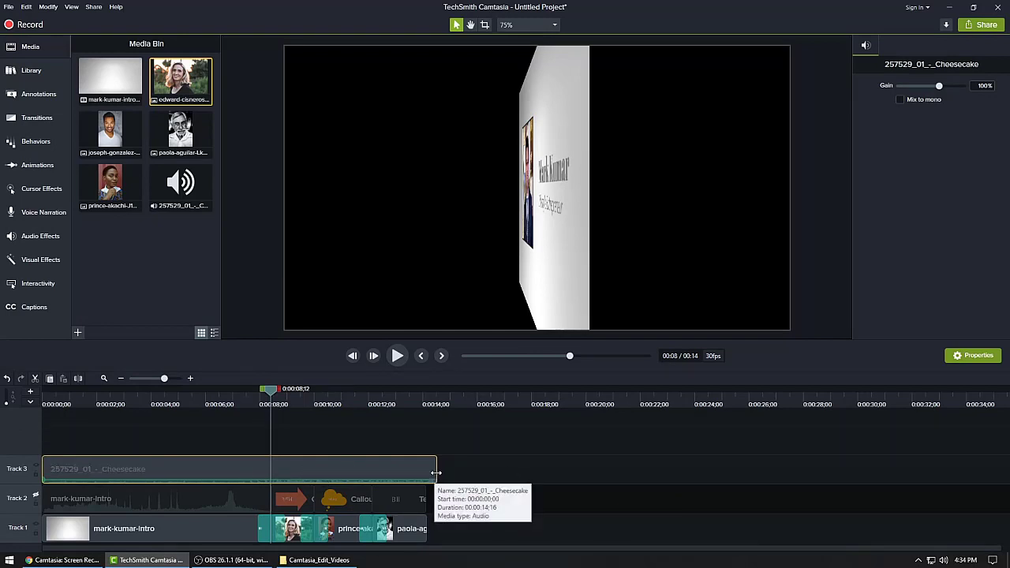
{"action": "left_click_drag", "start_coordinate": [436, 473], "coordinate": [429, 474]}
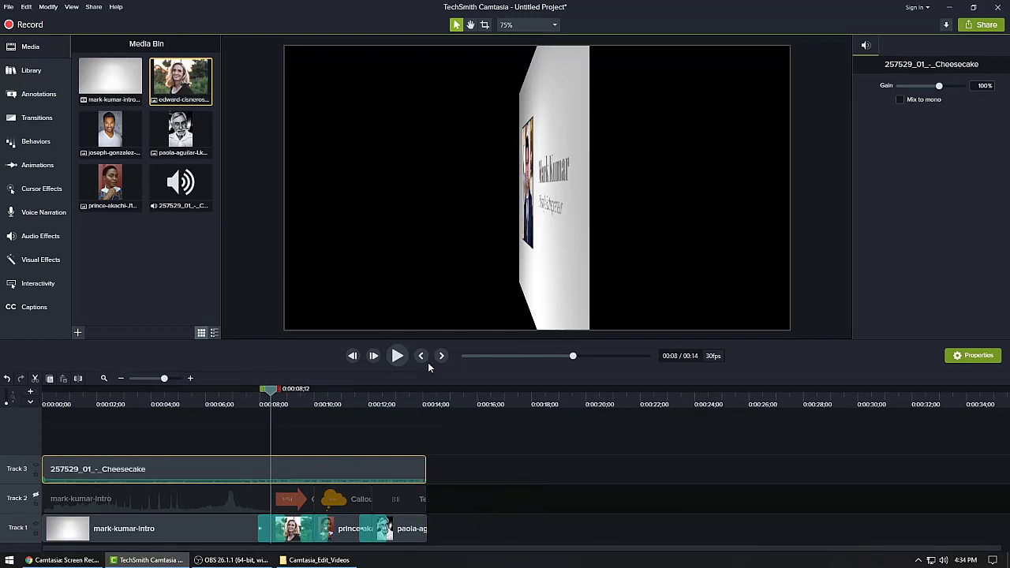
- Play the whole project from the start with the full-length background music, and park the playhead at 0:00:07;11
{"action": "left_click", "coordinate": [421, 356]}
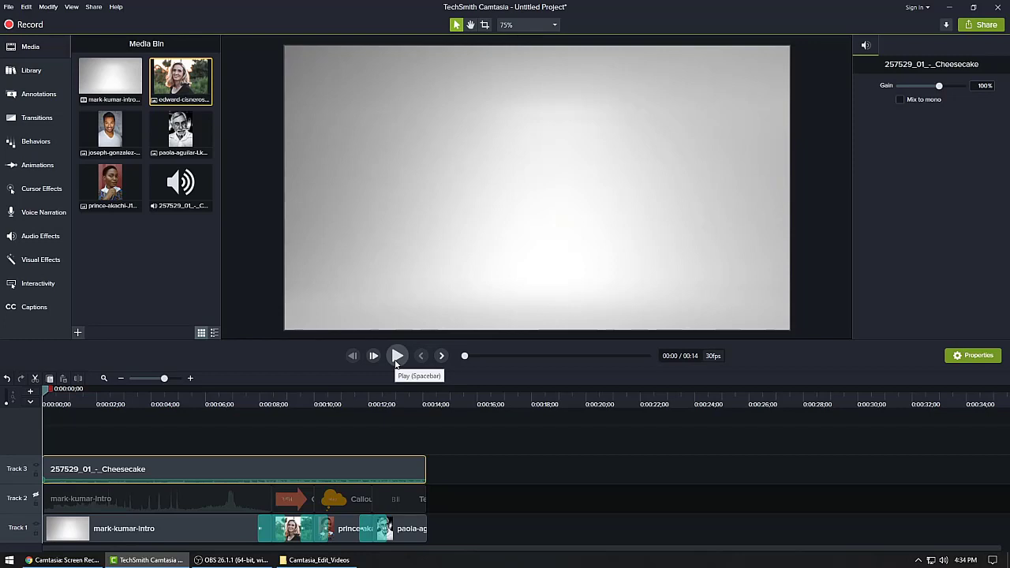
{"action": "left_click", "coordinate": [397, 359]}
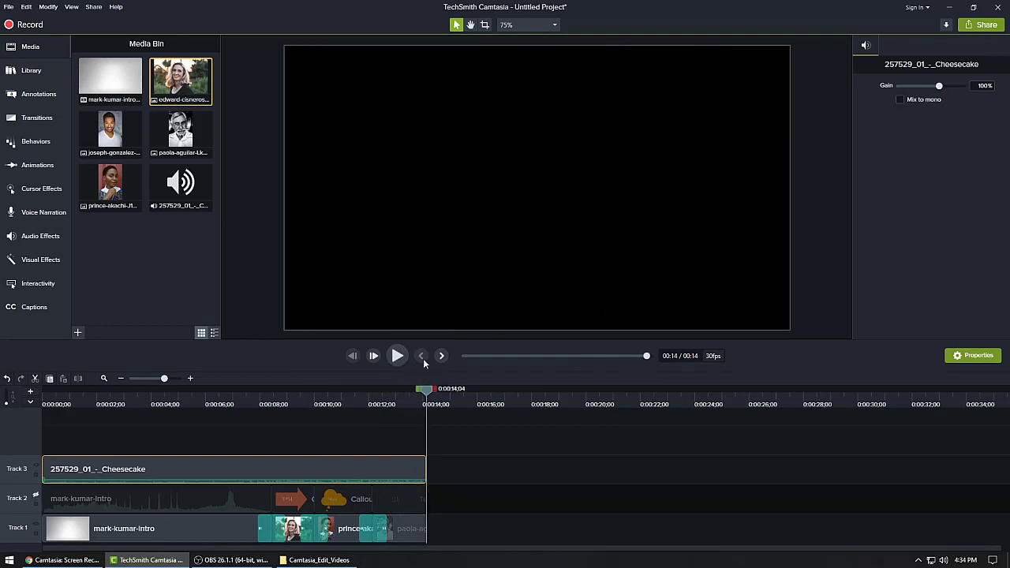
{"action": "left_click_drag", "start_coordinate": [425, 388], "coordinate": [3, 414]}
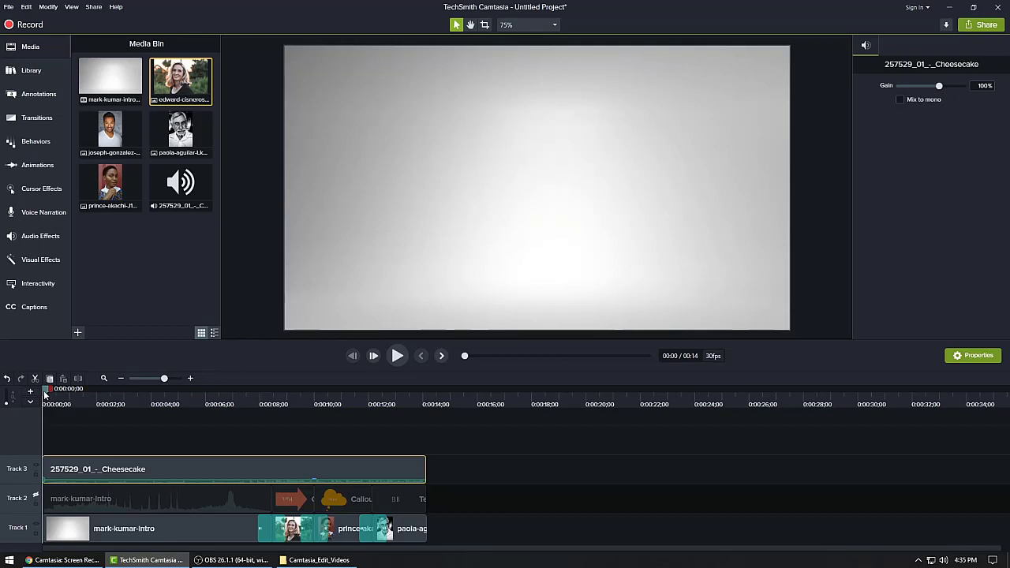
{"action": "left_click_drag", "start_coordinate": [45, 395], "coordinate": [243, 419]}
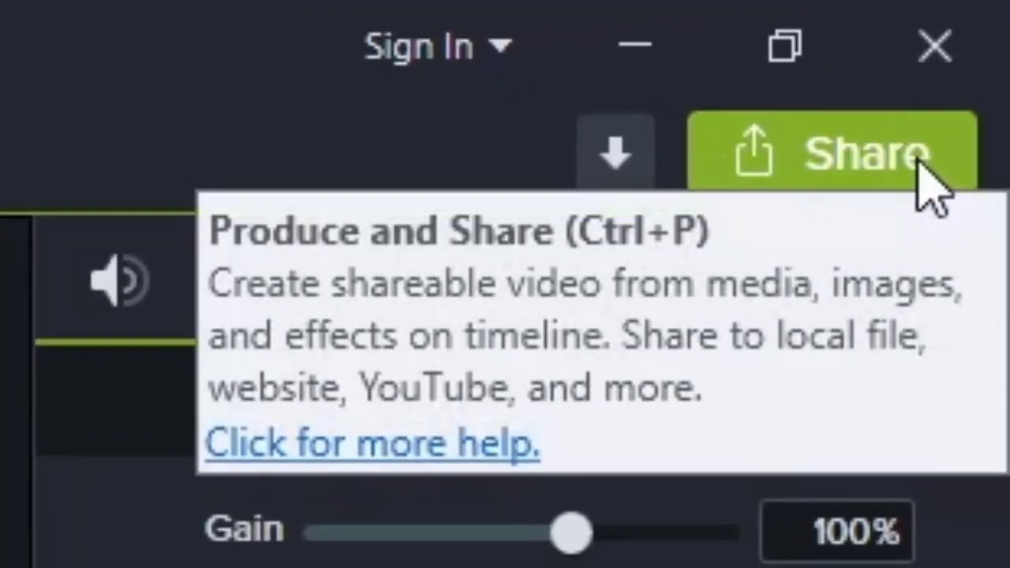
- Start producing the project to a local file with the MP4 only (up to 1080p) preset
{"action": "left_click", "coordinate": [919, 158]}
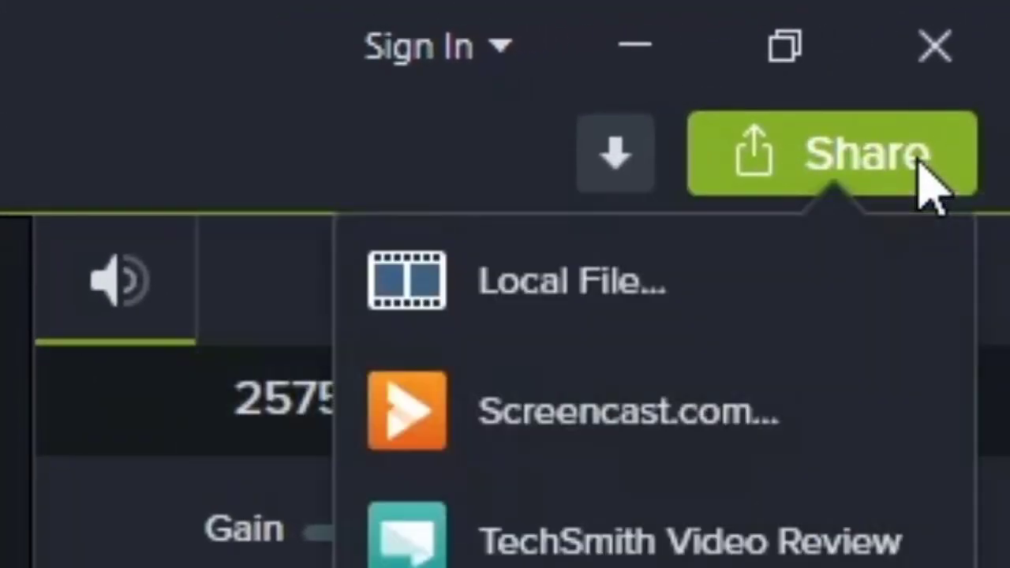
{"action": "left_click", "coordinate": [805, 314]}
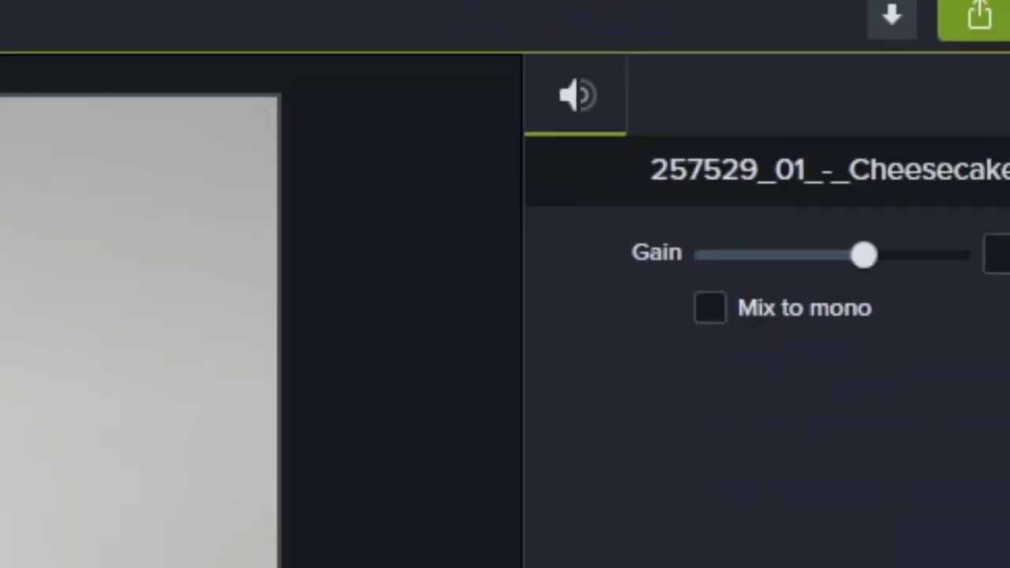
{"action": "left_click", "coordinate": [577, 147]}
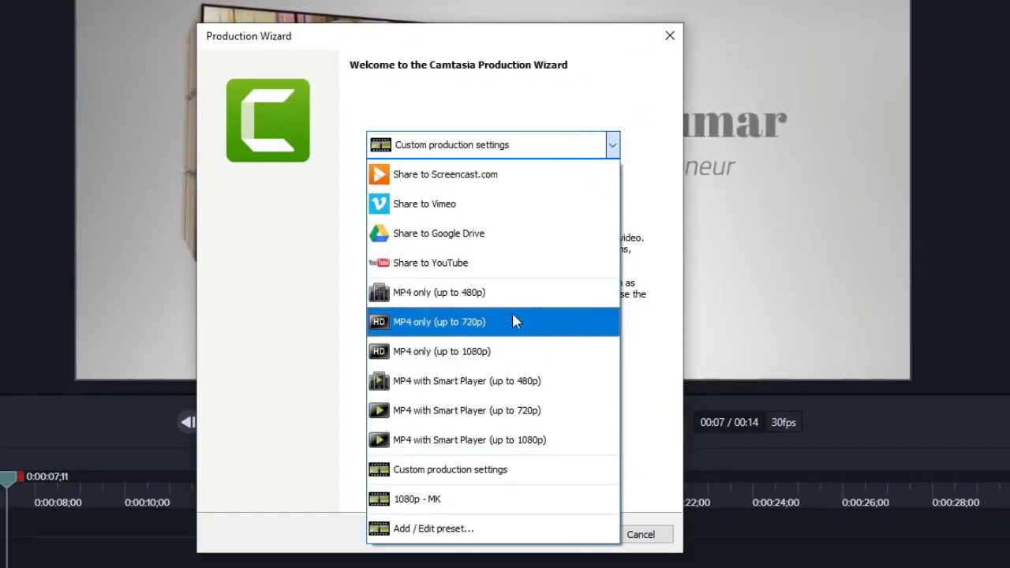
{"action": "left_click", "coordinate": [531, 361]}
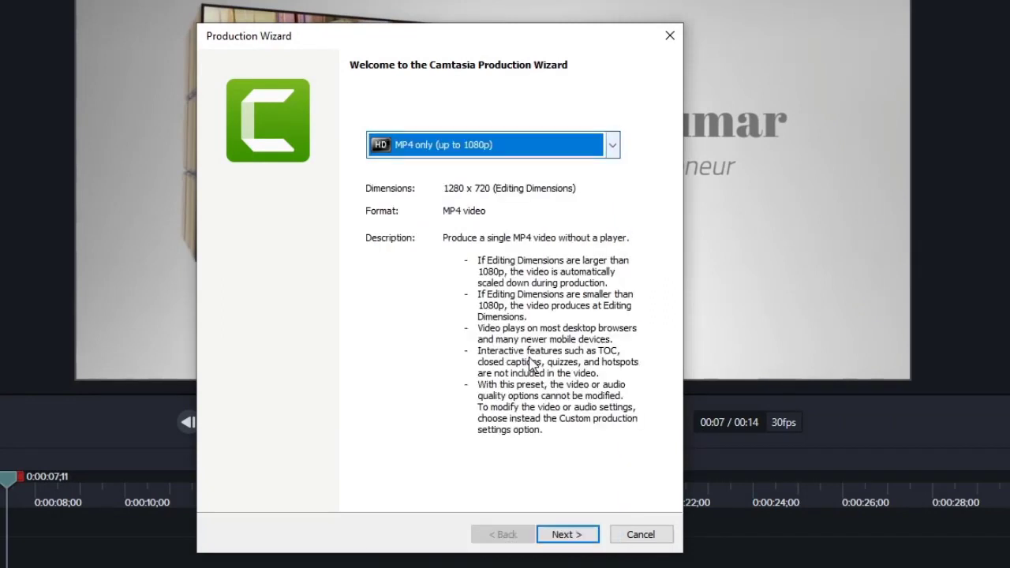
{"action": "left_click", "coordinate": [567, 534]}
- Set the output to Untitled Project.mp4 in the 04_Final folder of Camtasia_Edit_Videos on the Desktop, and produce the video
{"action": "left_click", "coordinate": [635, 191]}
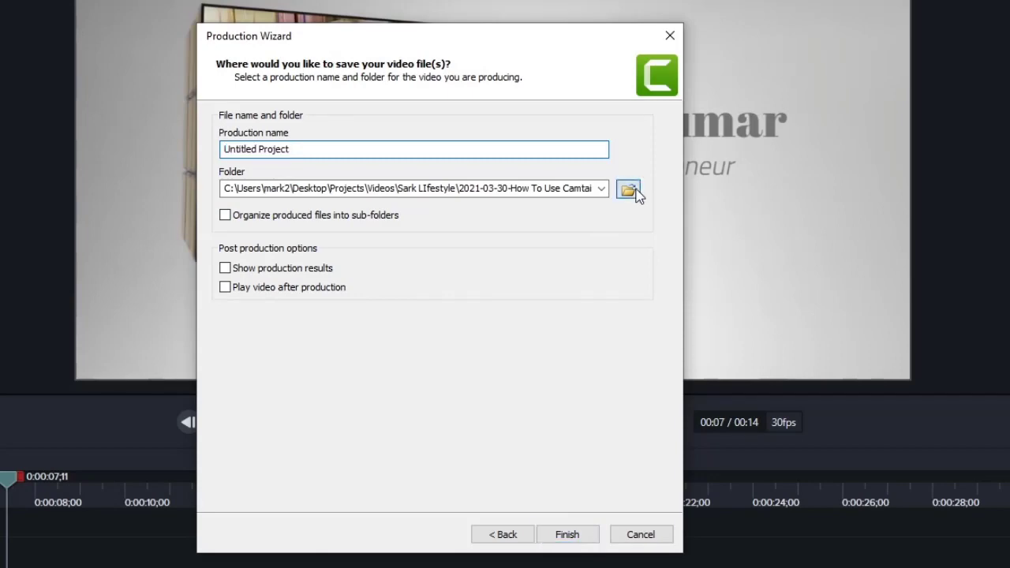
{"action": "scroll", "coordinate": [265, 221], "scroll_direction": "up", "scroll_amount": 3}
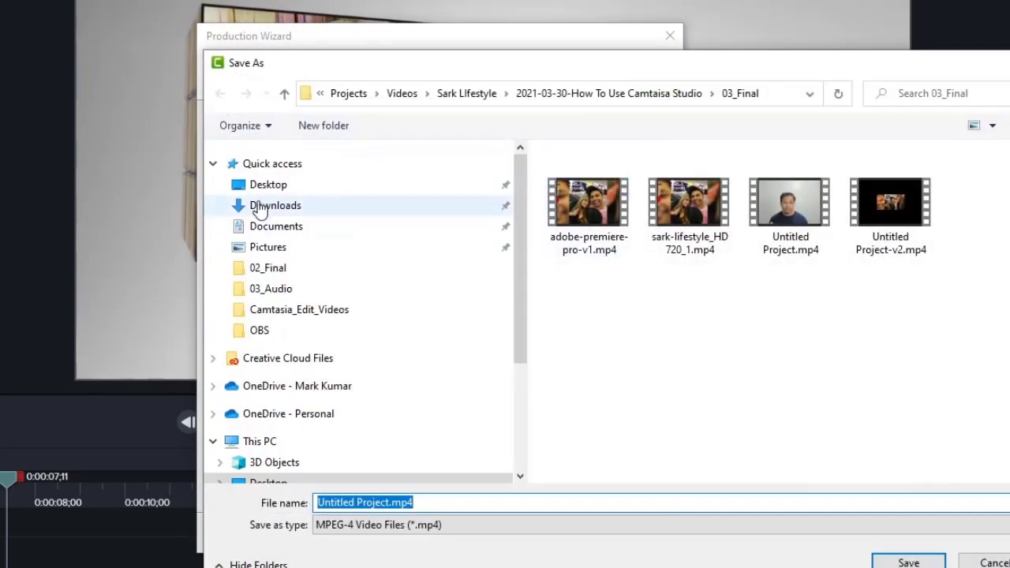
{"action": "left_click", "coordinate": [262, 186]}
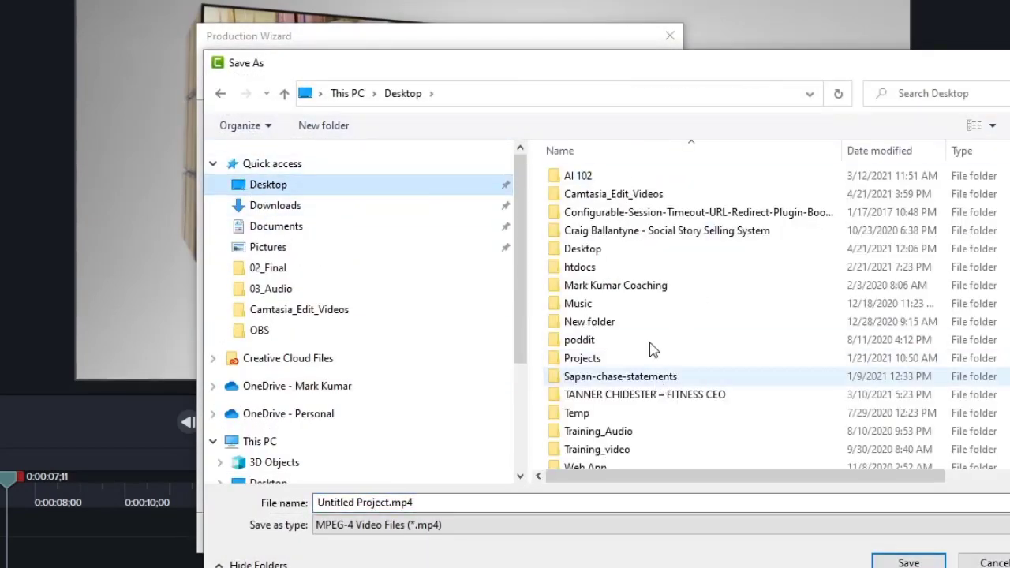
{"action": "scroll", "coordinate": [655, 208], "scroll_direction": "down", "scroll_amount": 2}
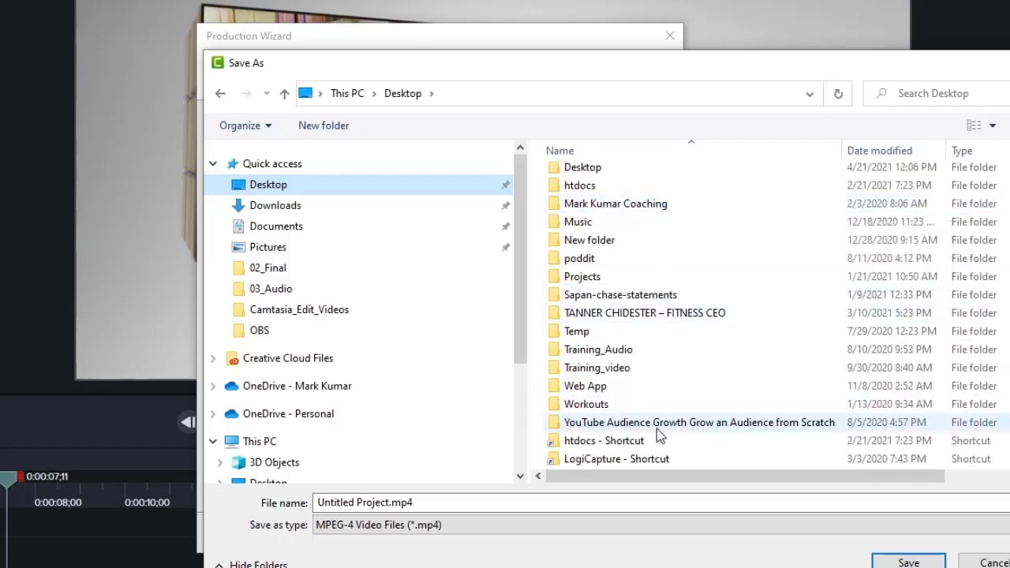
{"action": "scroll", "coordinate": [655, 426], "scroll_direction": "up", "scroll_amount": 2}
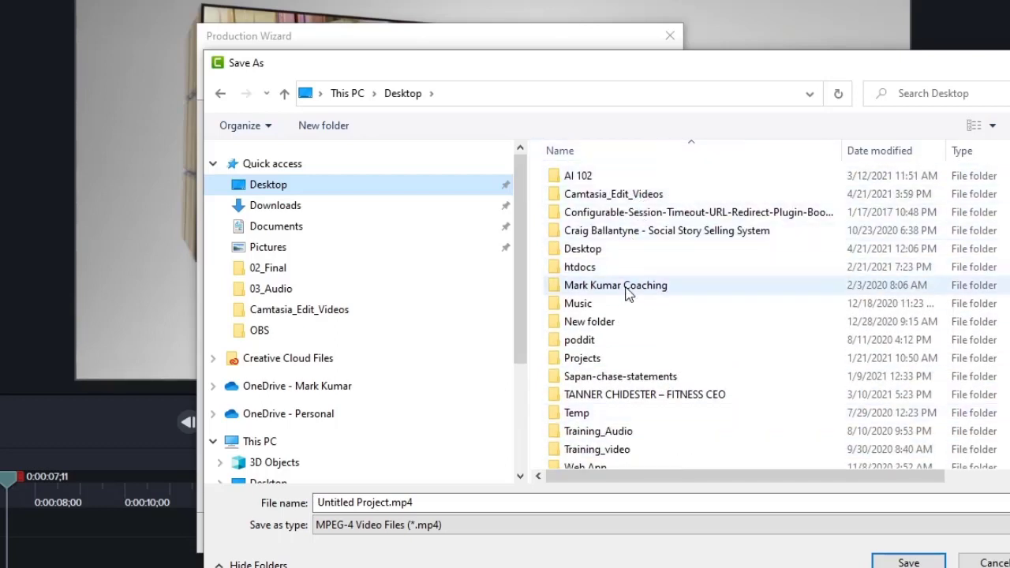
{"action": "double_click", "coordinate": [591, 195]}
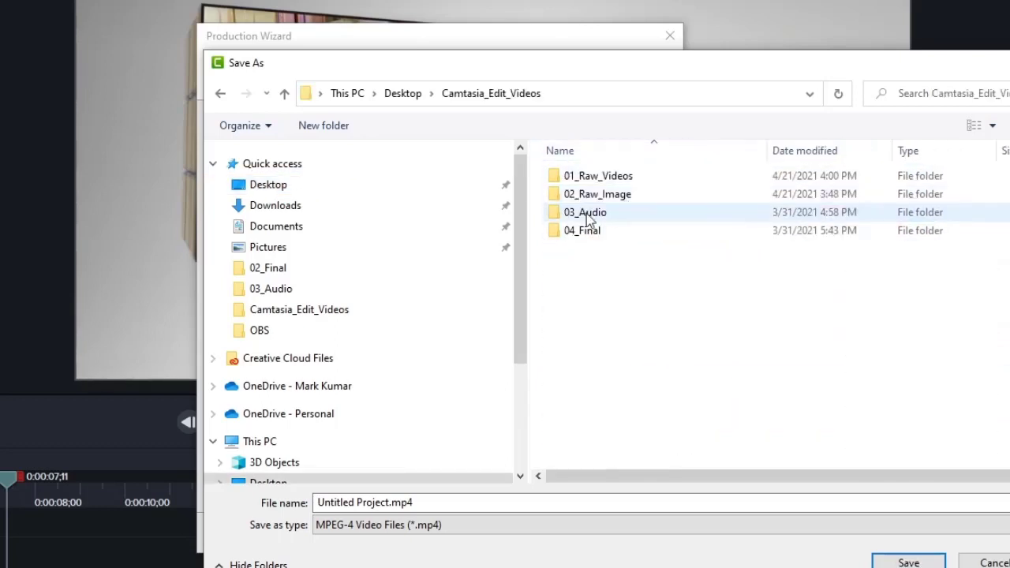
{"action": "double_click", "coordinate": [590, 243]}
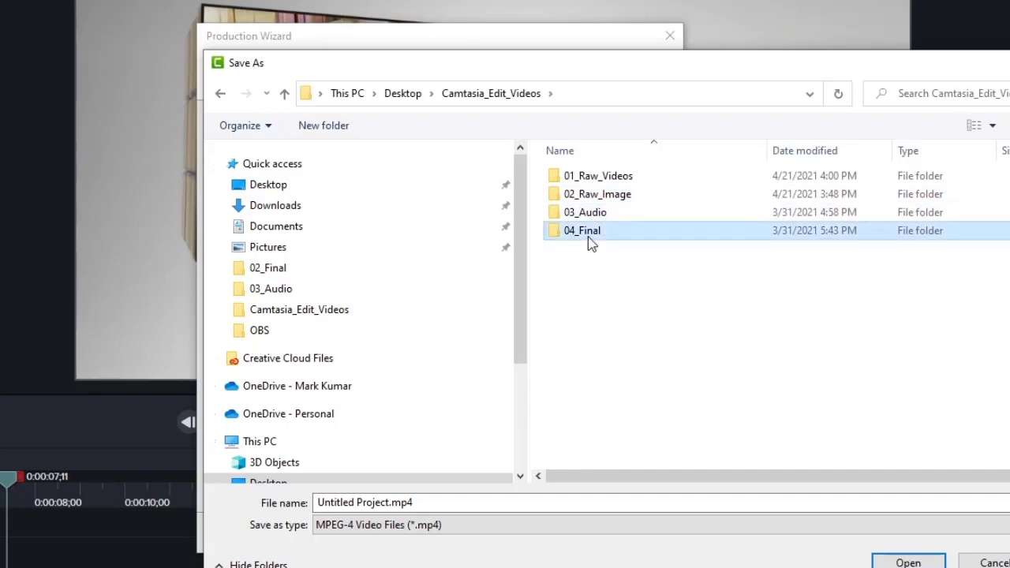
{"action": "left_click", "coordinate": [426, 502]}
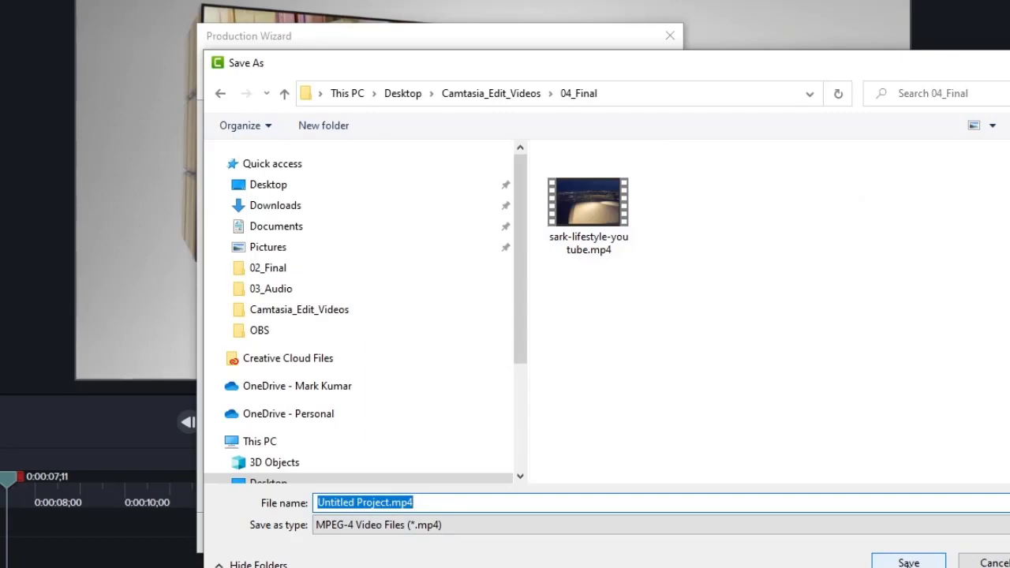
{"action": "left_click", "coordinate": [908, 562]}
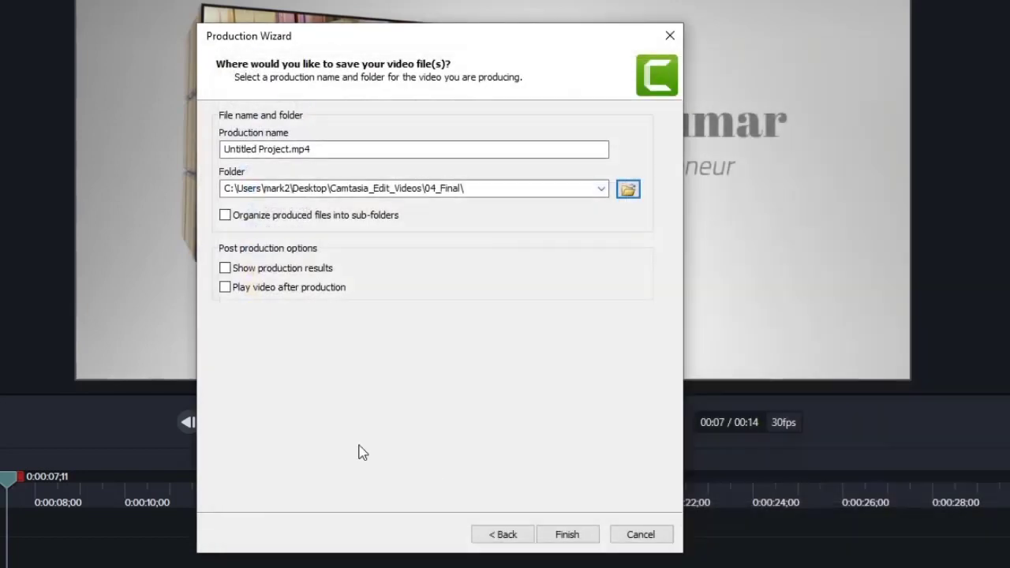
{"action": "left_click", "coordinate": [568, 535]}
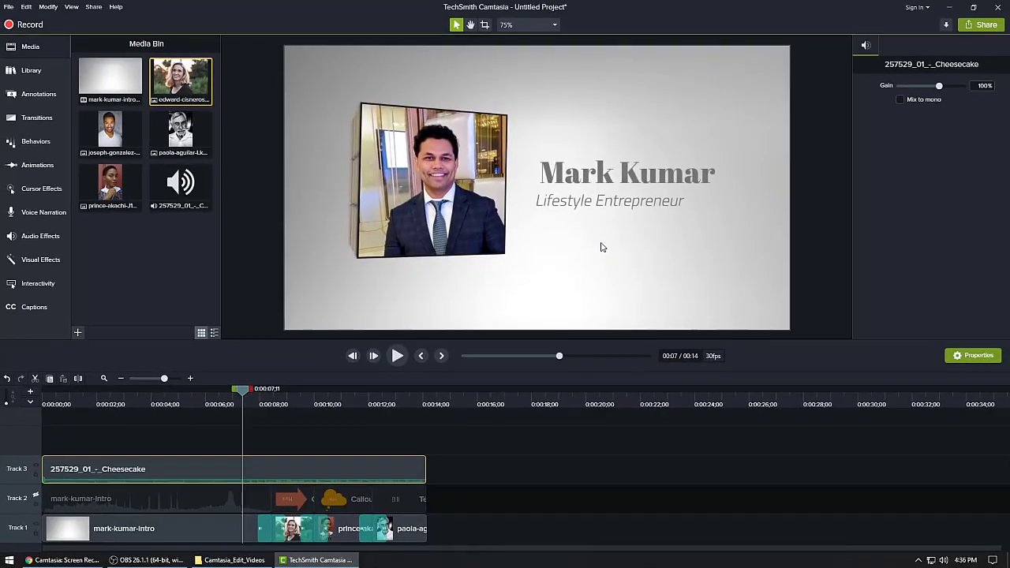
- Switch to File Explorer and delete sark-lifestyle-youtube.mp4 from the 04_Final folder inside Camtasia_Edit_Videos
{"action": "key", "text": "alt+Tab"}
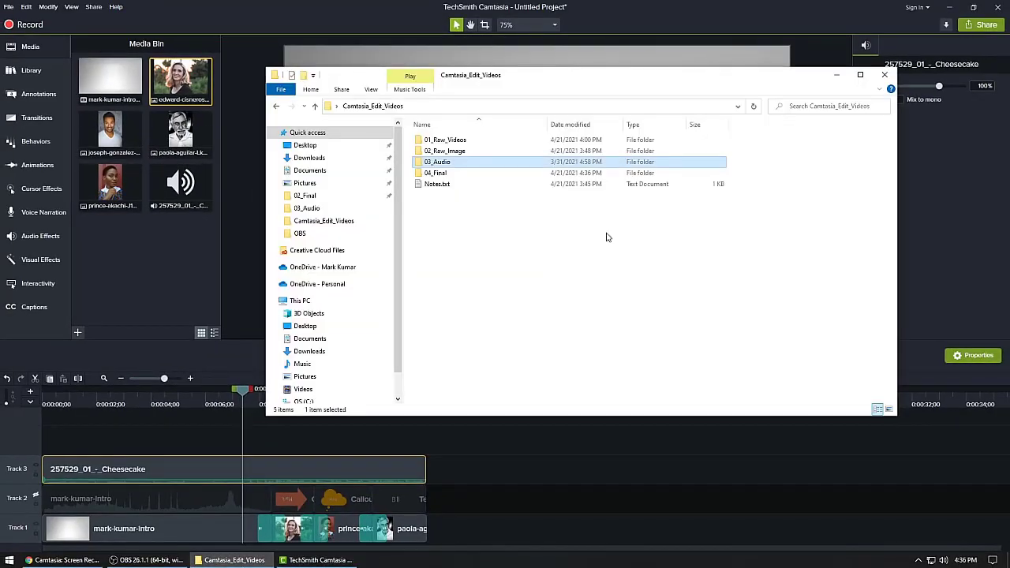
{"action": "double_click", "coordinate": [443, 175]}
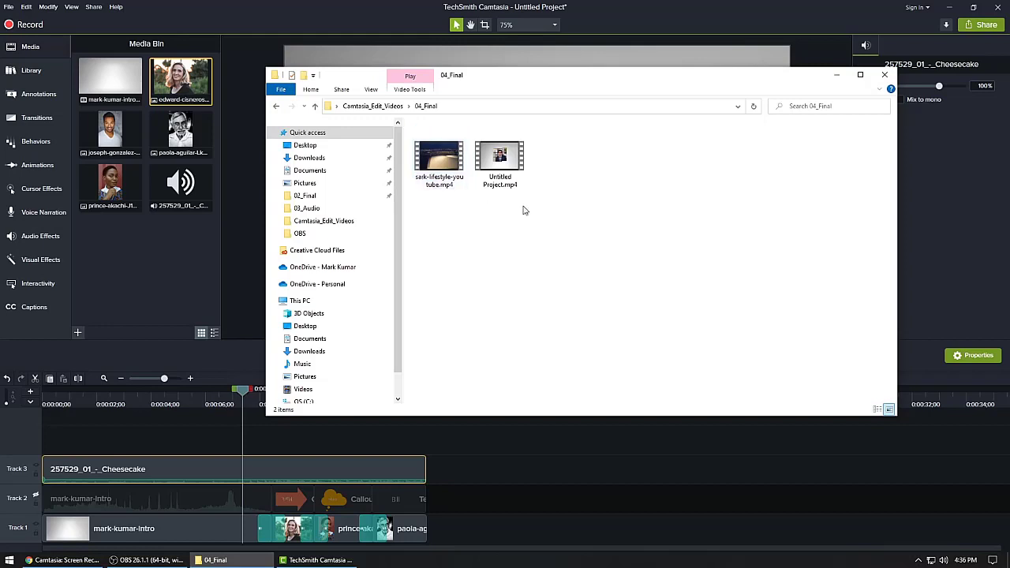
{"action": "left_click", "coordinate": [454, 158]}
{"action": "key", "text": "Delete"}
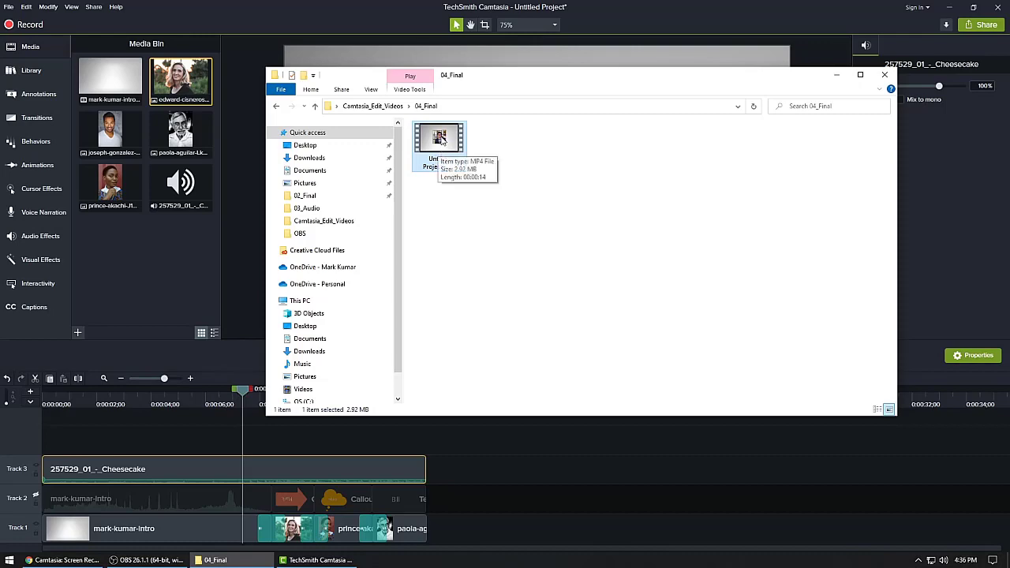
- Play the produced Untitled Project.mp4 from the 04_Final folder and close the player
{"action": "double_click", "coordinate": [442, 142]}
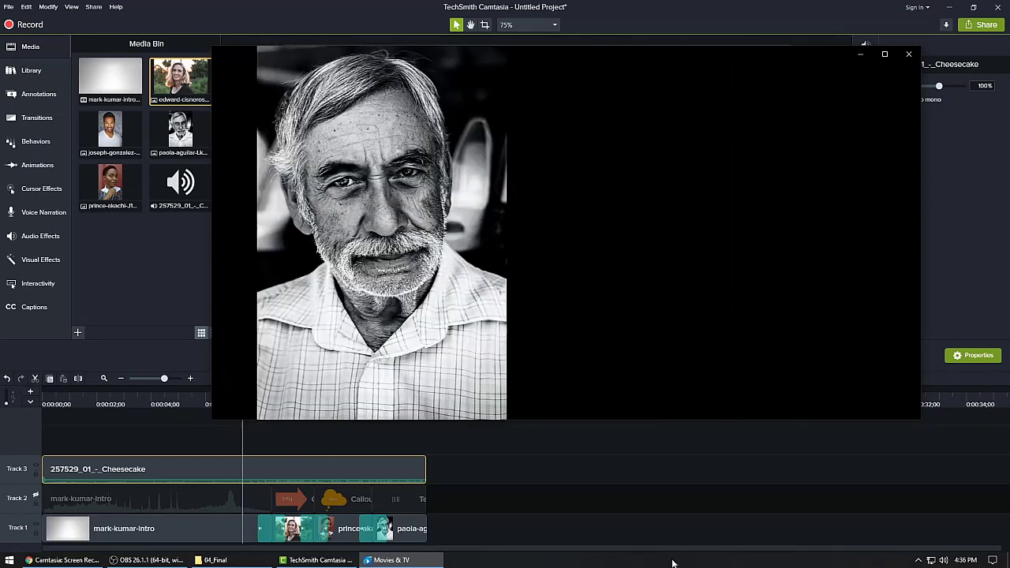
{"action": "left_click", "coordinate": [909, 53]}
{"action": "left_click", "coordinate": [633, 228]}
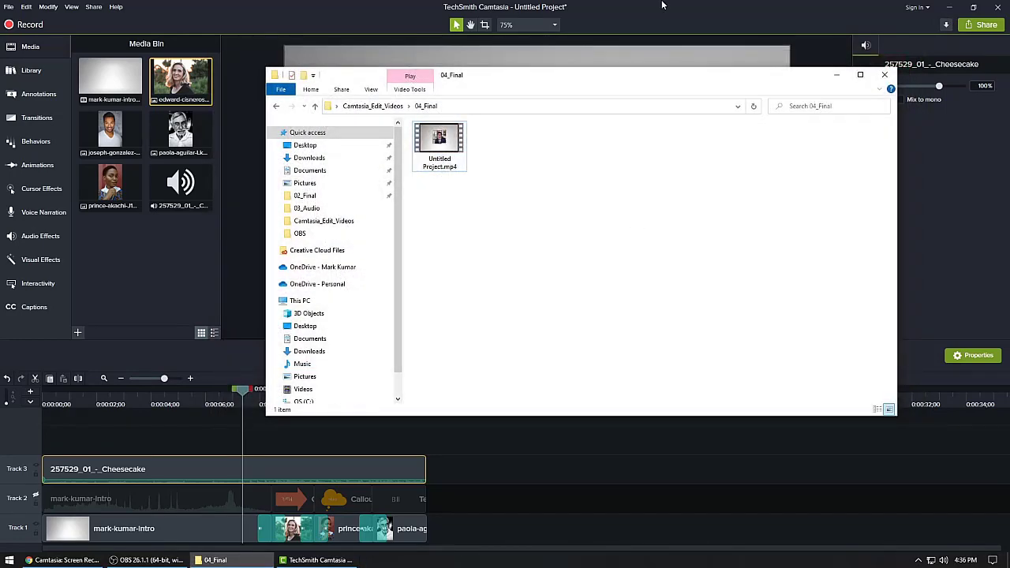
{"action": "left_click", "coordinate": [456, 158]}
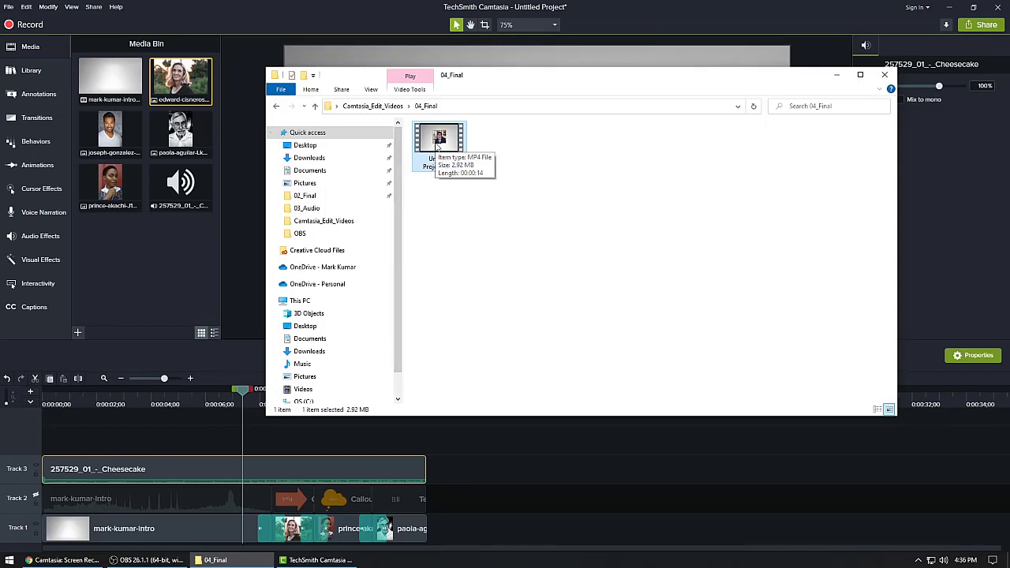
- Go back to the Camtasia_Edit_Videos folder, view Notes.txt in Notepad and close it
{"action": "left_click", "coordinate": [356, 106]}
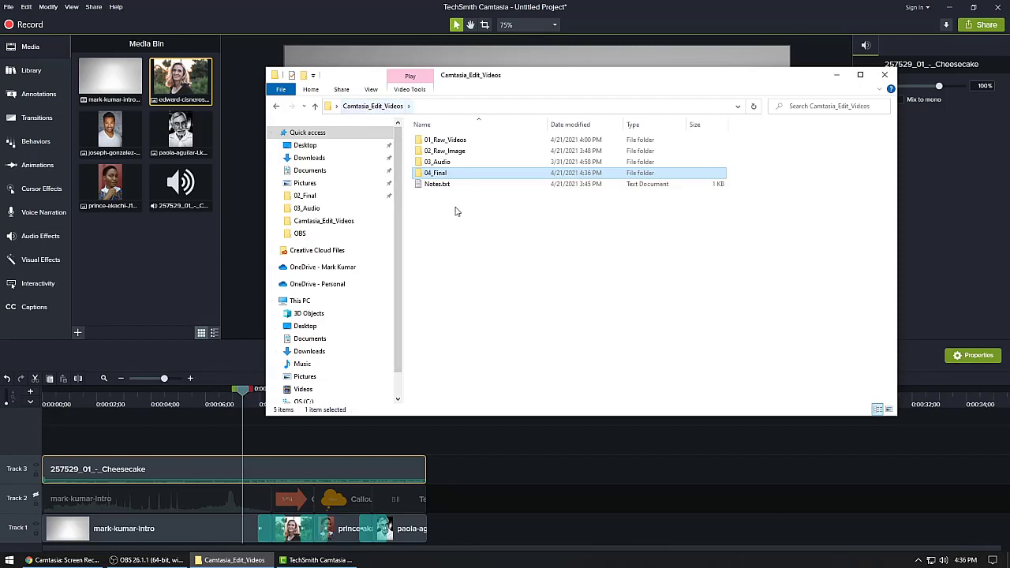
{"action": "double_click", "coordinate": [436, 186]}
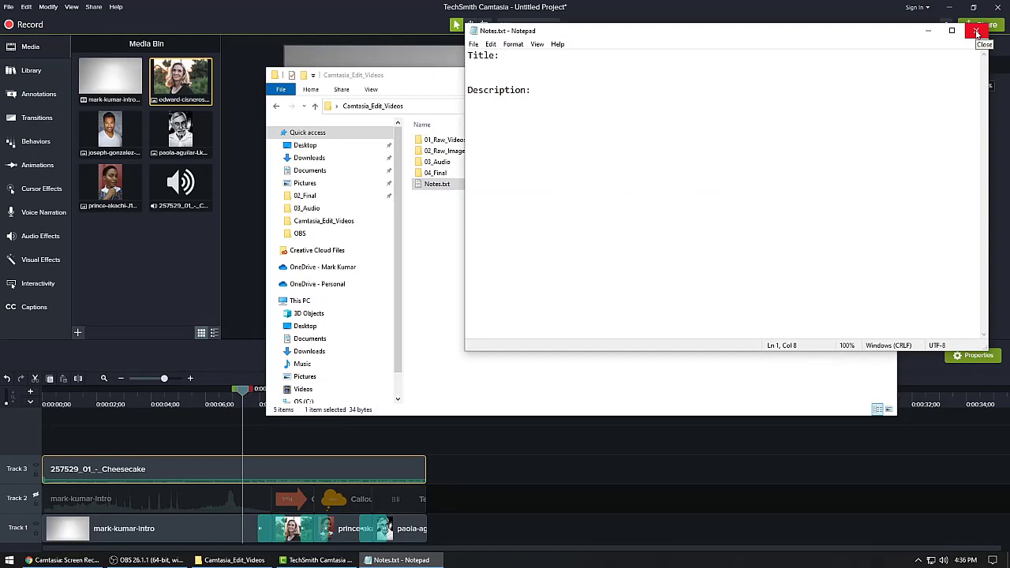
{"action": "left_click", "coordinate": [977, 33]}
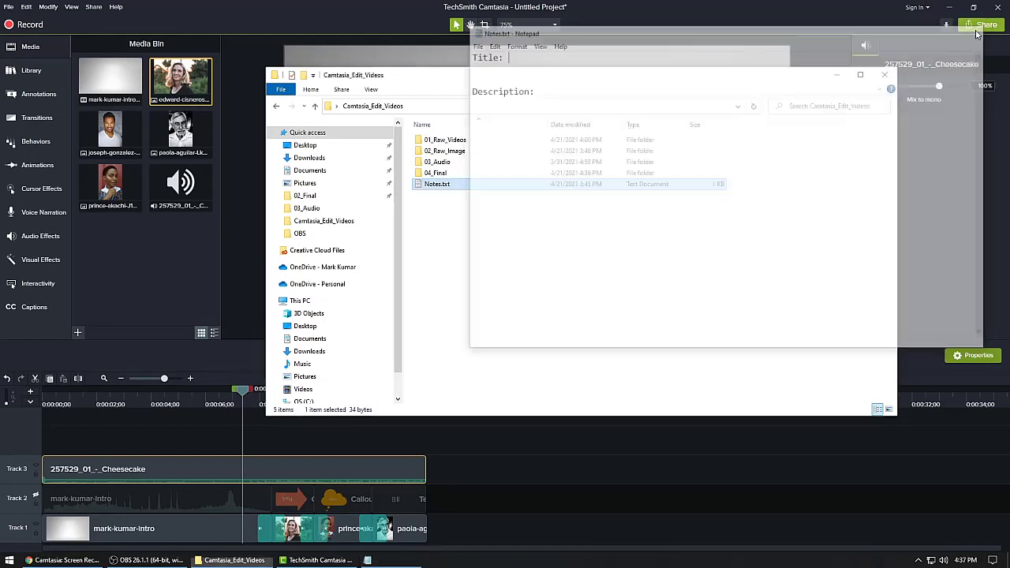
- Return to Camtasia and start an audio-only export of the project, with the file type set to MP3 Files (*.mp3)
{"action": "left_click", "coordinate": [948, 206]}
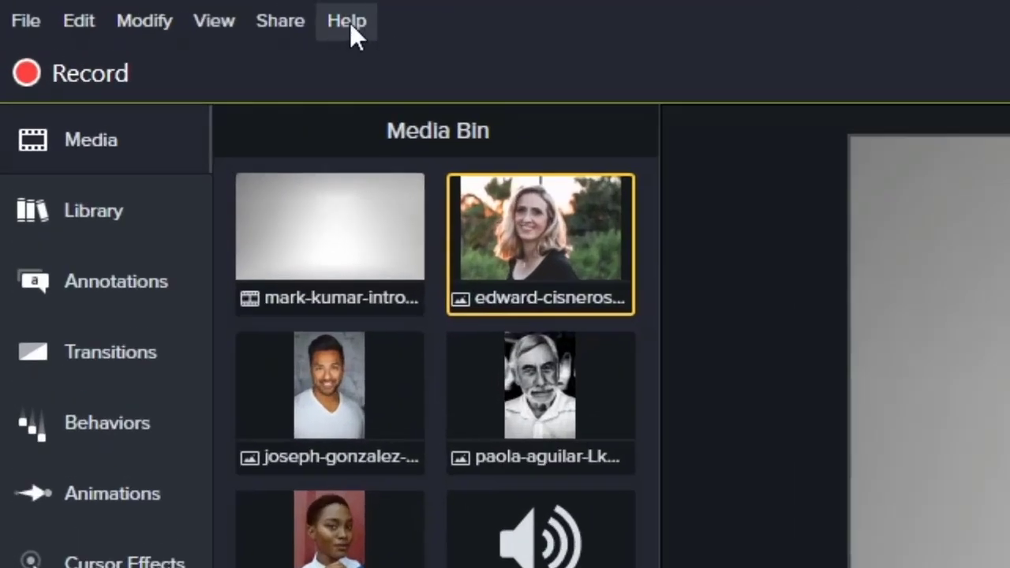
{"action": "left_click", "coordinate": [94, 7]}
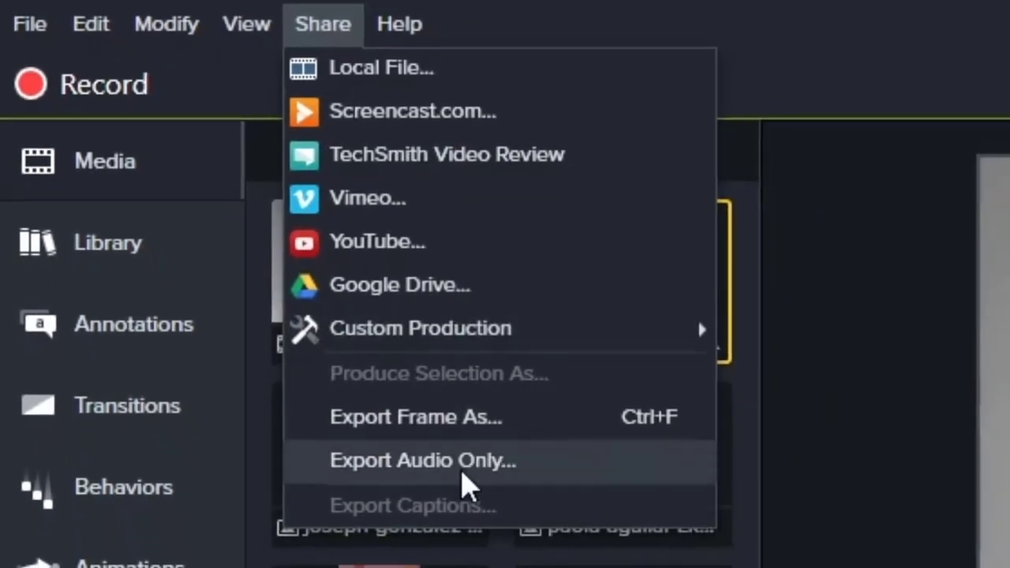
{"action": "left_click", "coordinate": [562, 473]}
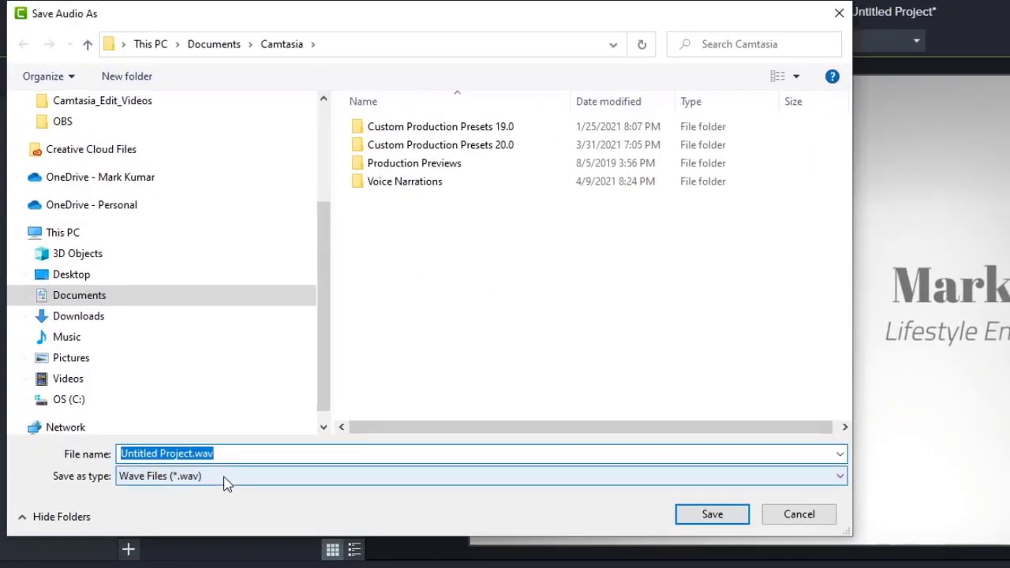
{"action": "left_click", "coordinate": [184, 484]}
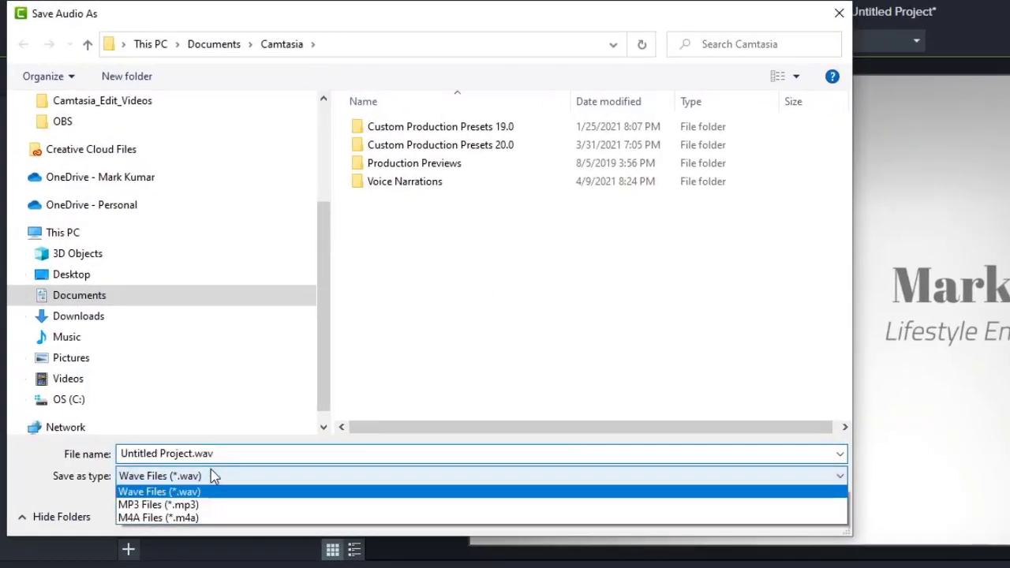
{"action": "left_click", "coordinate": [229, 508]}
{"action": "left_click", "coordinate": [329, 457]}
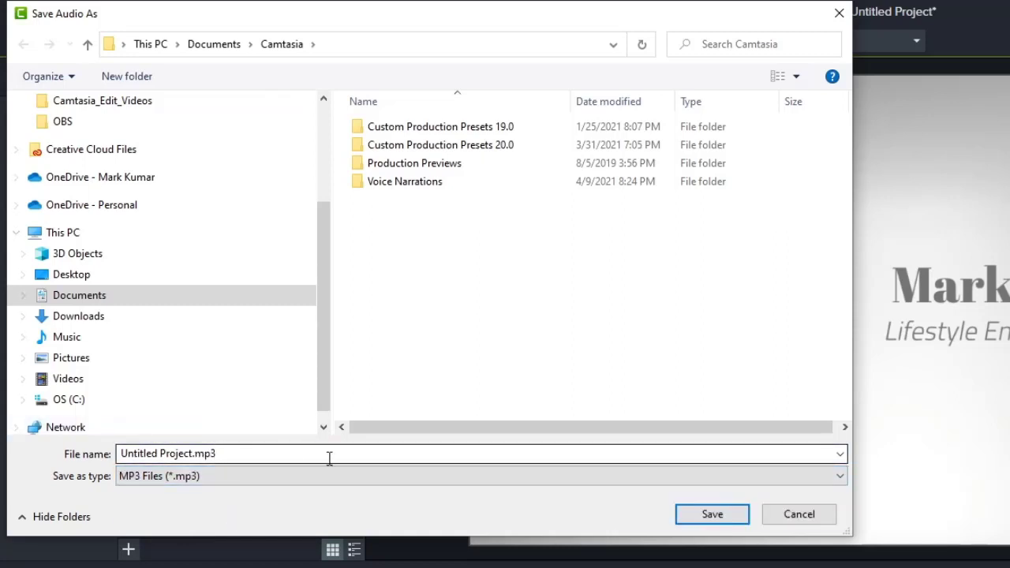
- Save the audio export as Untitled Project.mp3 in the 04_Final folder of Camtasia_Edit_Videos on the Desktop
{"action": "left_click", "coordinate": [63, 278]}
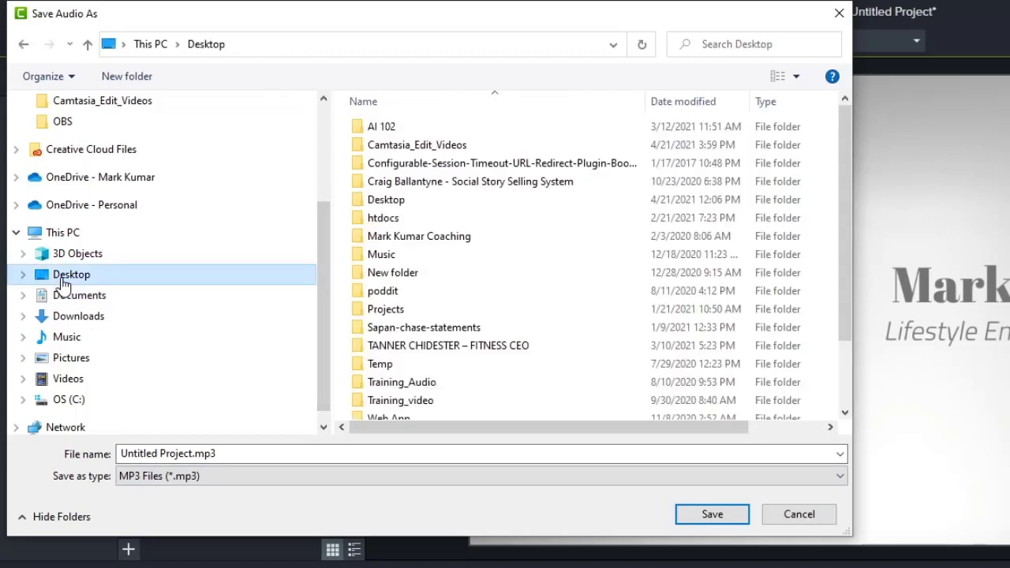
{"action": "double_click", "coordinate": [401, 146]}
{"action": "double_click", "coordinate": [385, 182]}
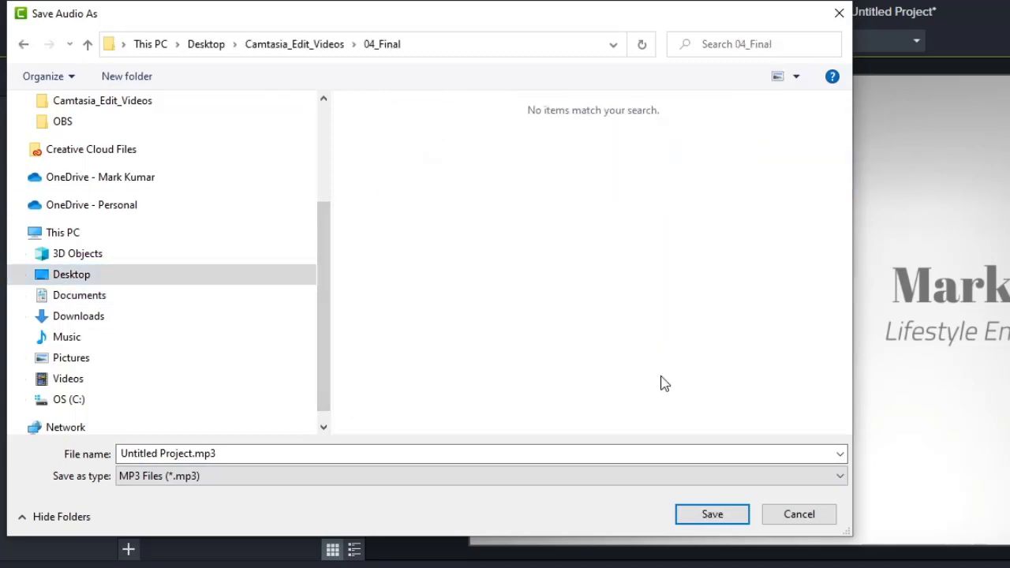
{"action": "left_click", "coordinate": [732, 518]}
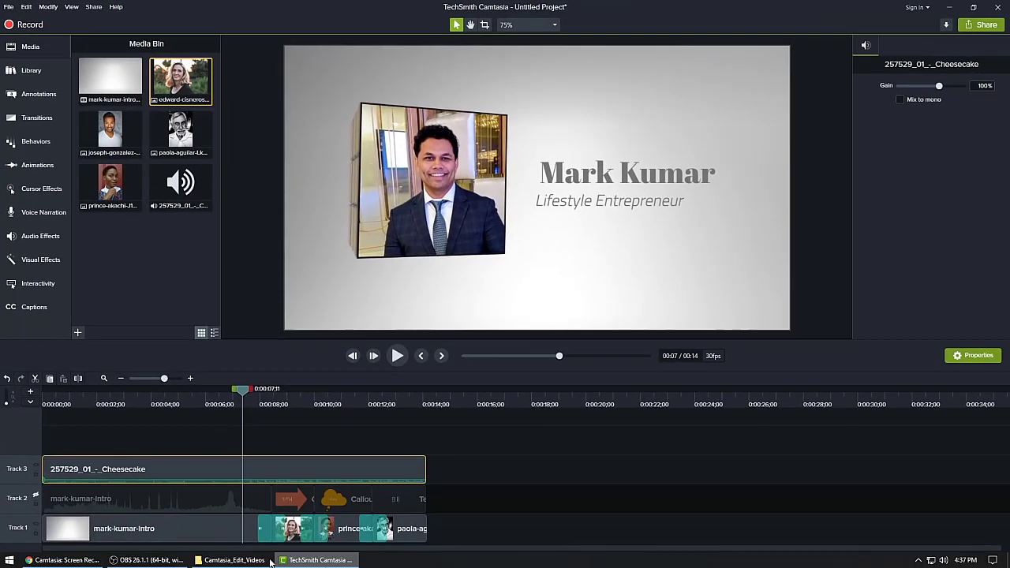
- Switch to File Explorer and check the 04_Final folder for the exported Untitled Project MP3 and MP4 files
{"action": "left_click", "coordinate": [269, 560]}
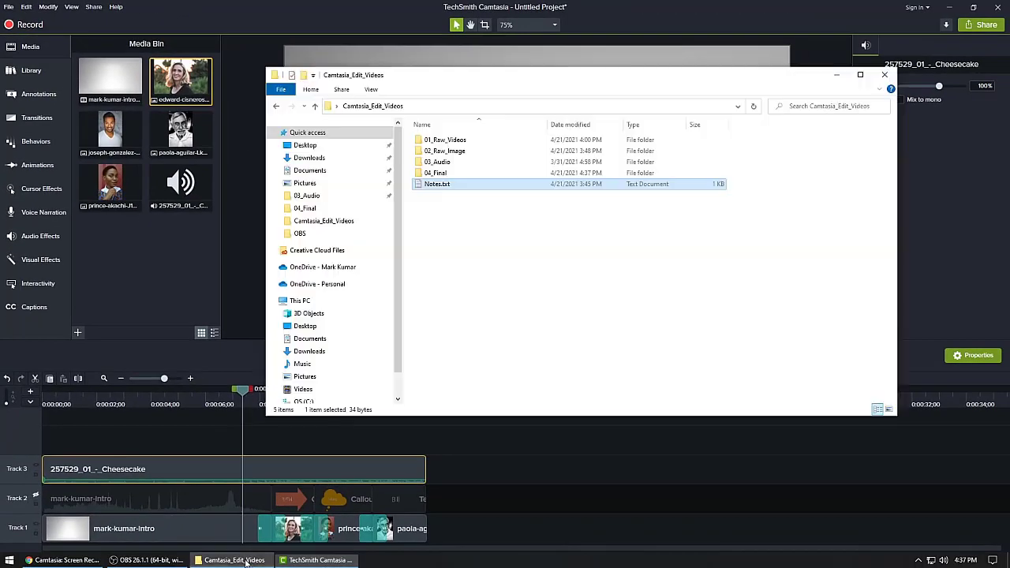
{"action": "left_click", "coordinate": [446, 177]}
{"action": "double_click", "coordinate": [447, 178]}
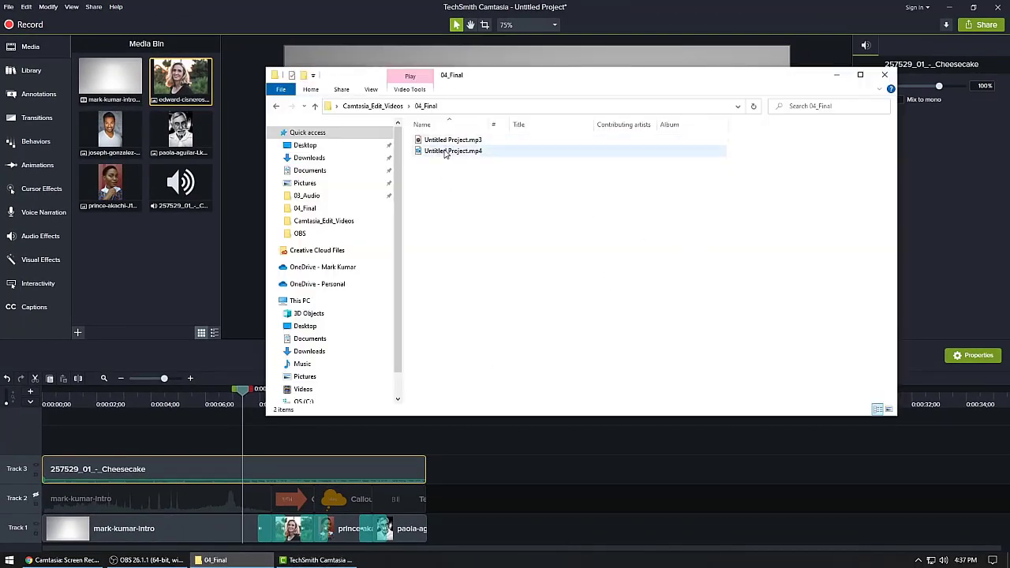
{"action": "left_click", "coordinate": [444, 153]}
{"action": "left_click", "coordinate": [454, 141]}
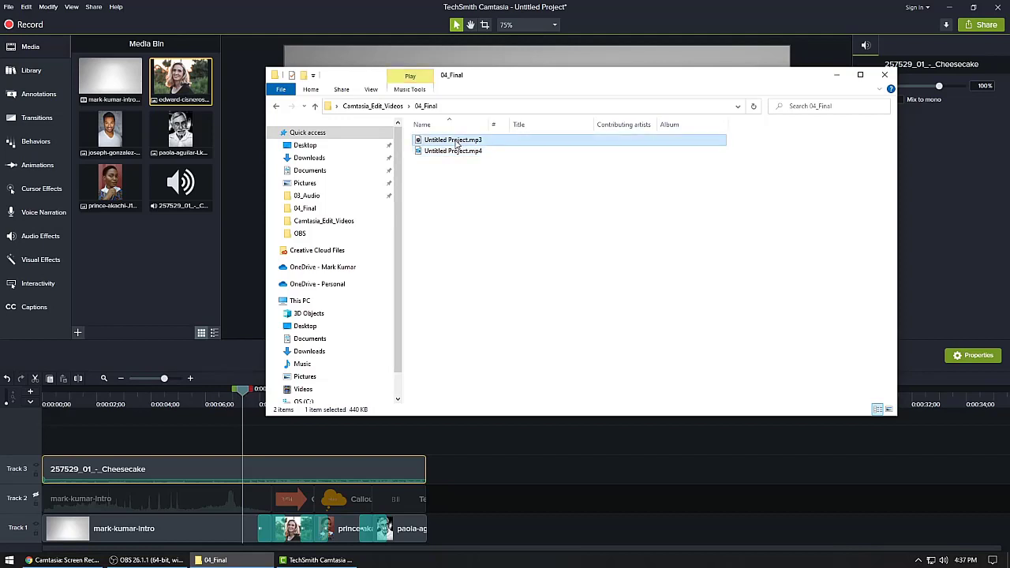